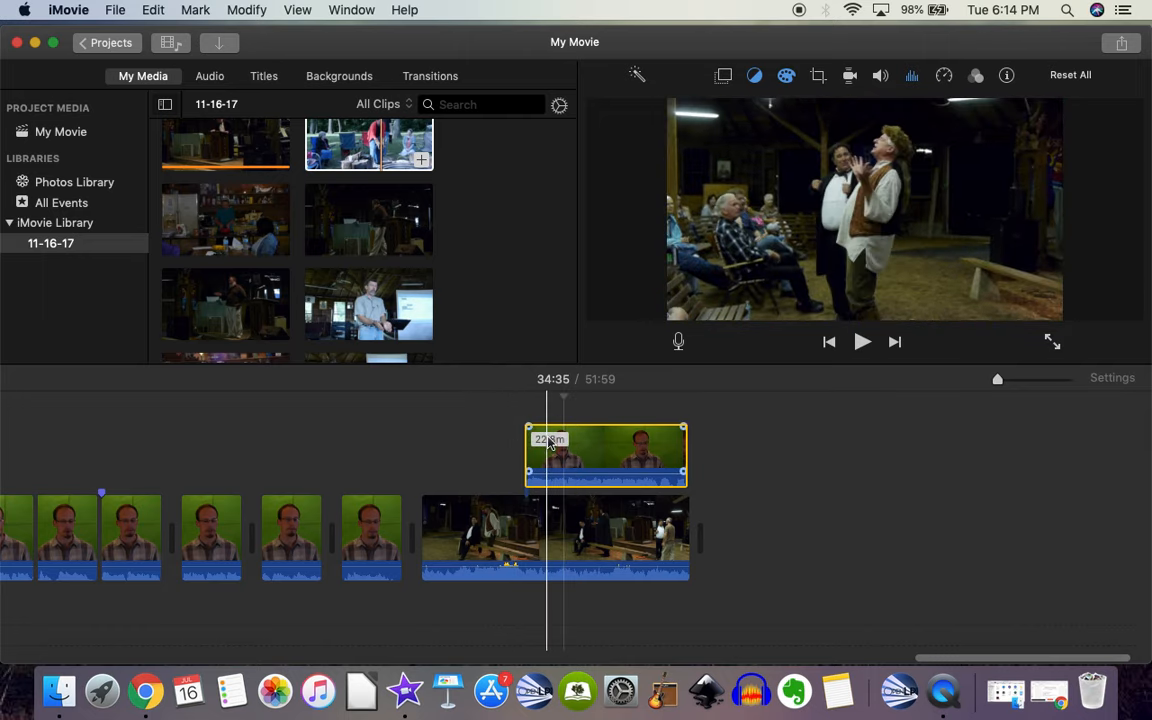
Silence the audio of the stage-play clip and of the green-screen clip overlaid on it.
left_click(511, 441)
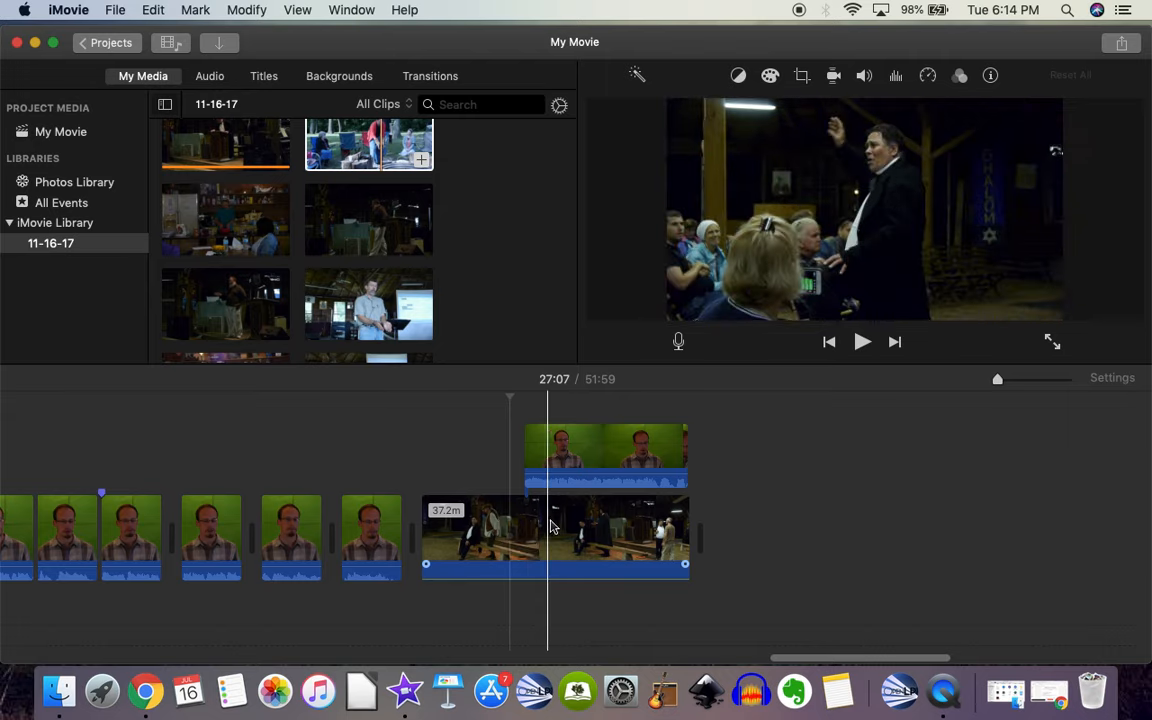
left_click(566, 472)
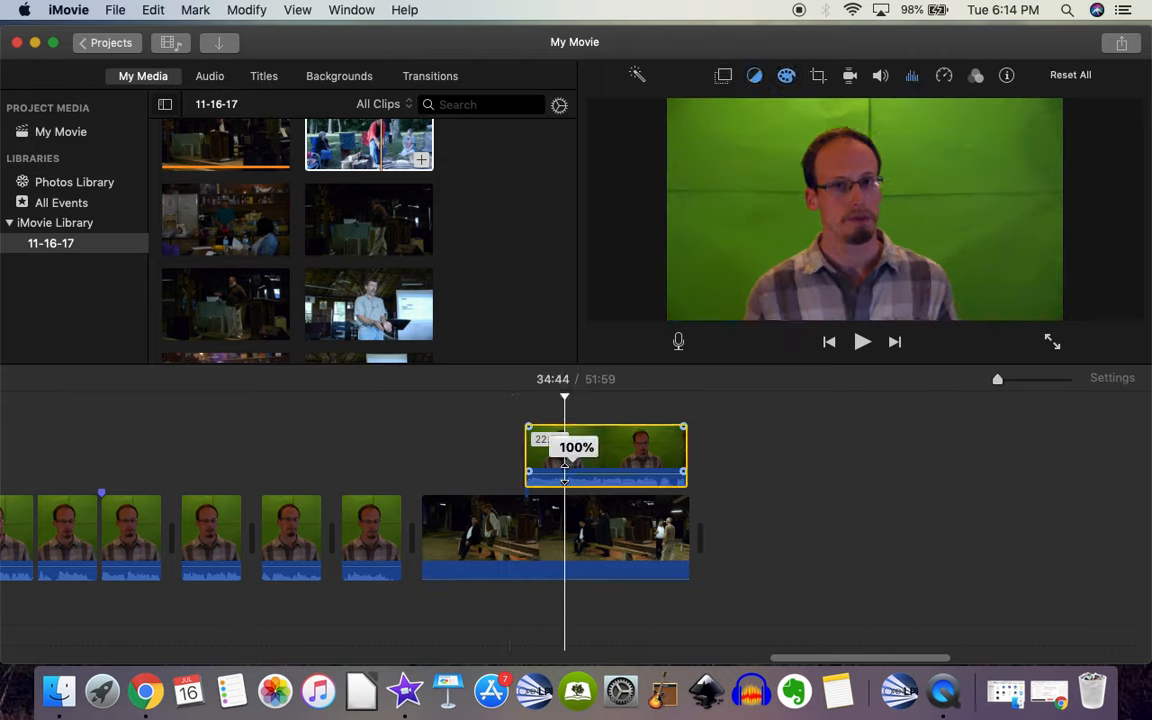
Preview the cutaway by playing the movie across the start of the overlaid green-screen clip.
key("space")
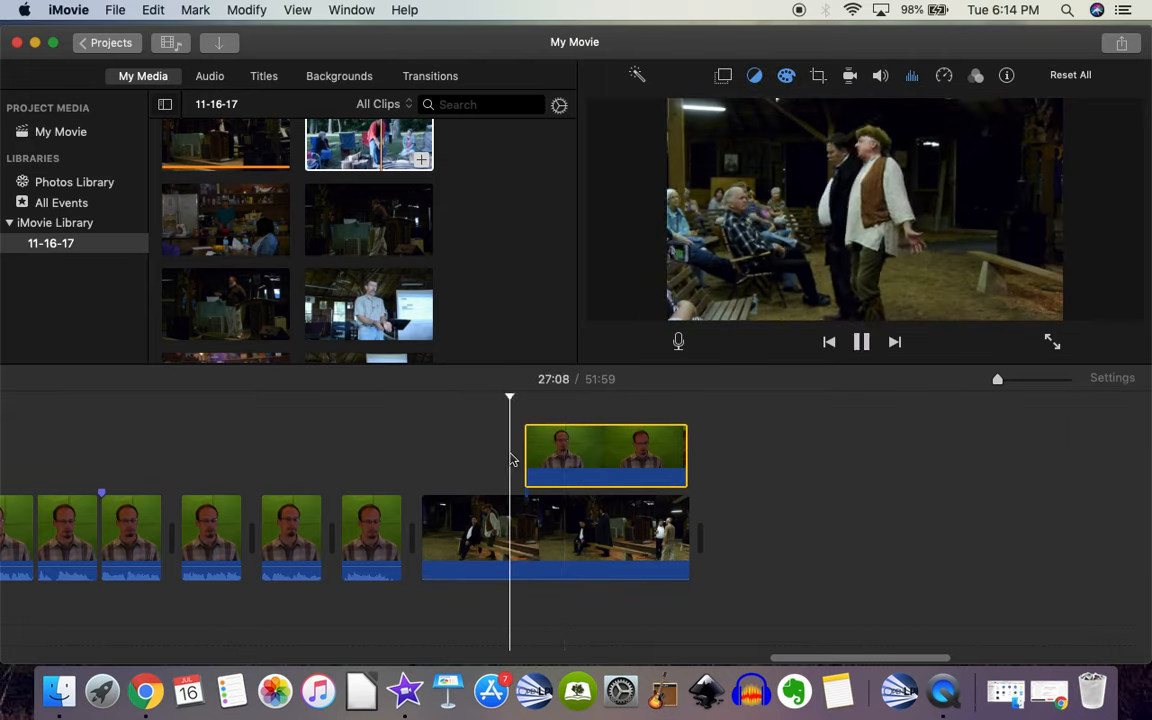
left_click(520, 425)
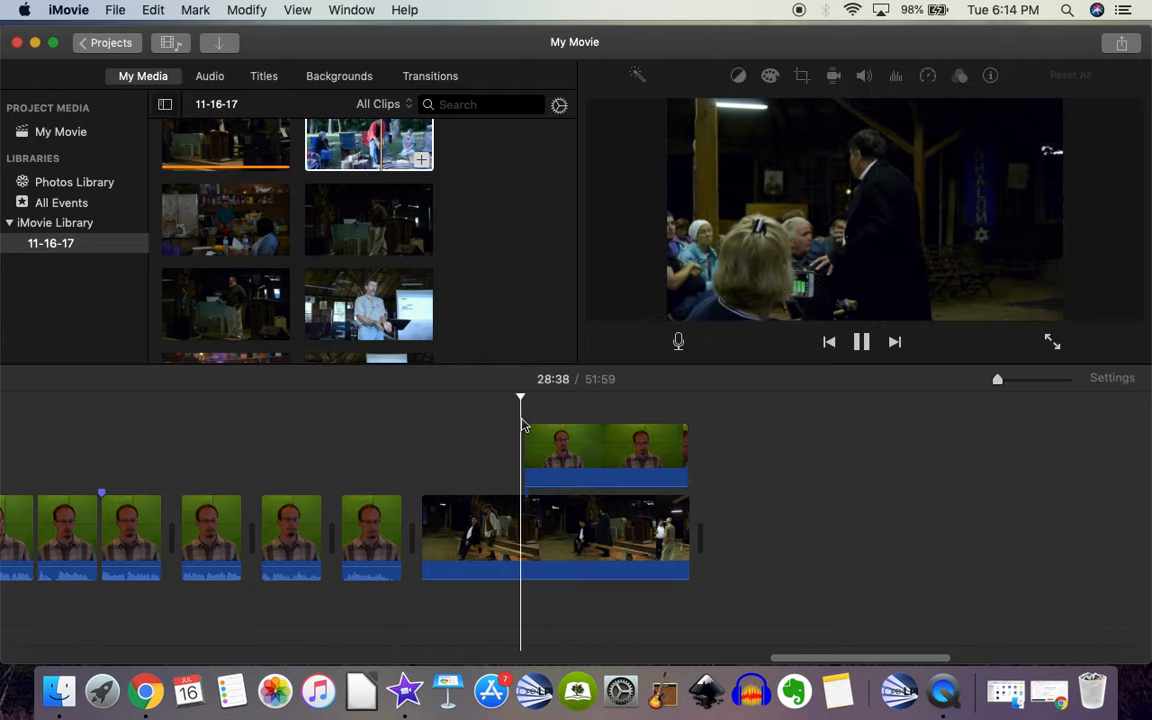
key("super+equal")
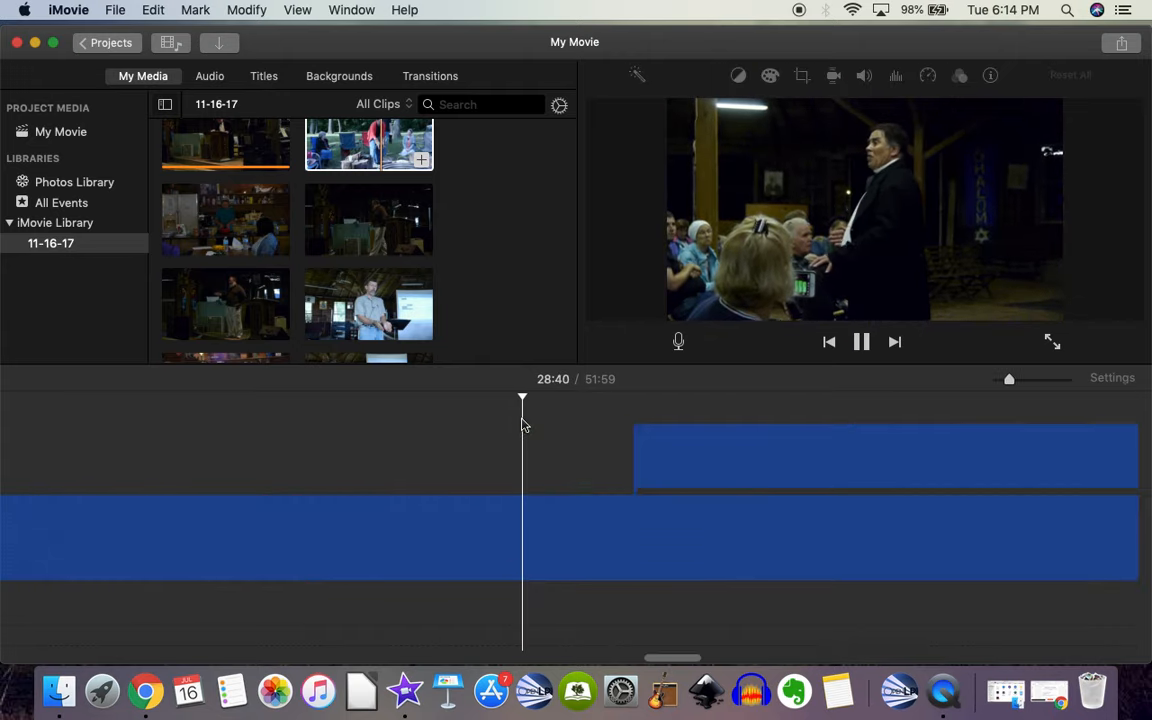
left_click(620, 404)
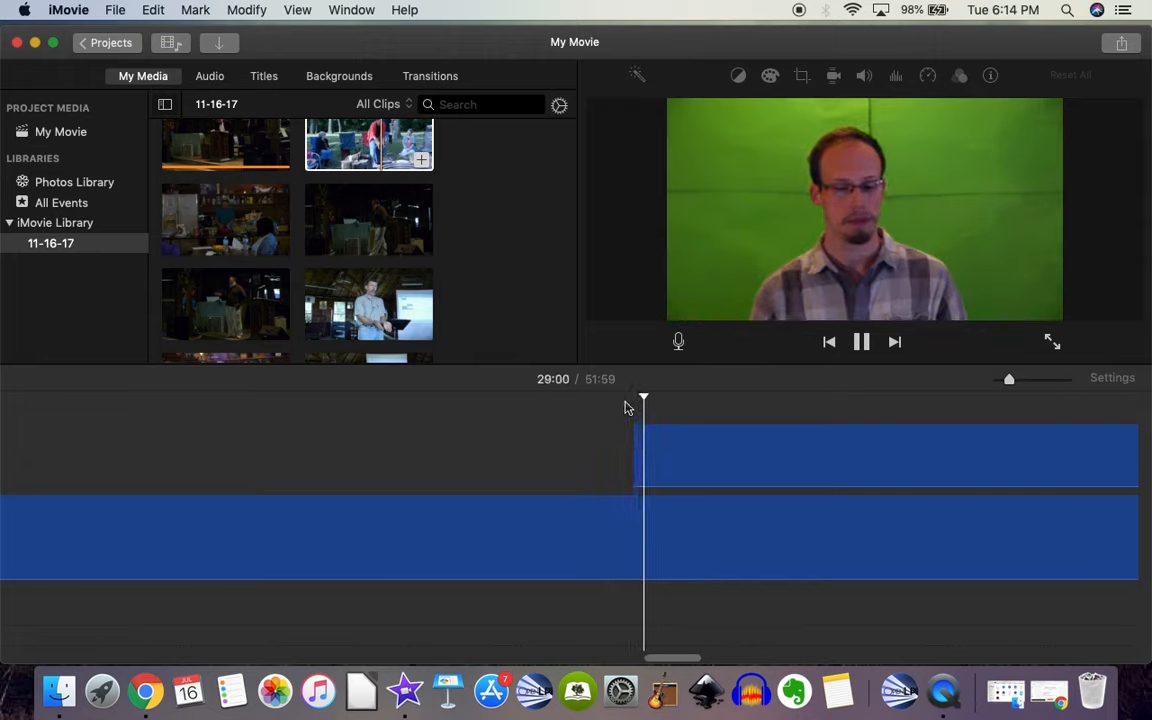
key("space")
Change the green-screen clip's video overlay from Cutaway to Green/Blue Screen.
left_click(657, 452)
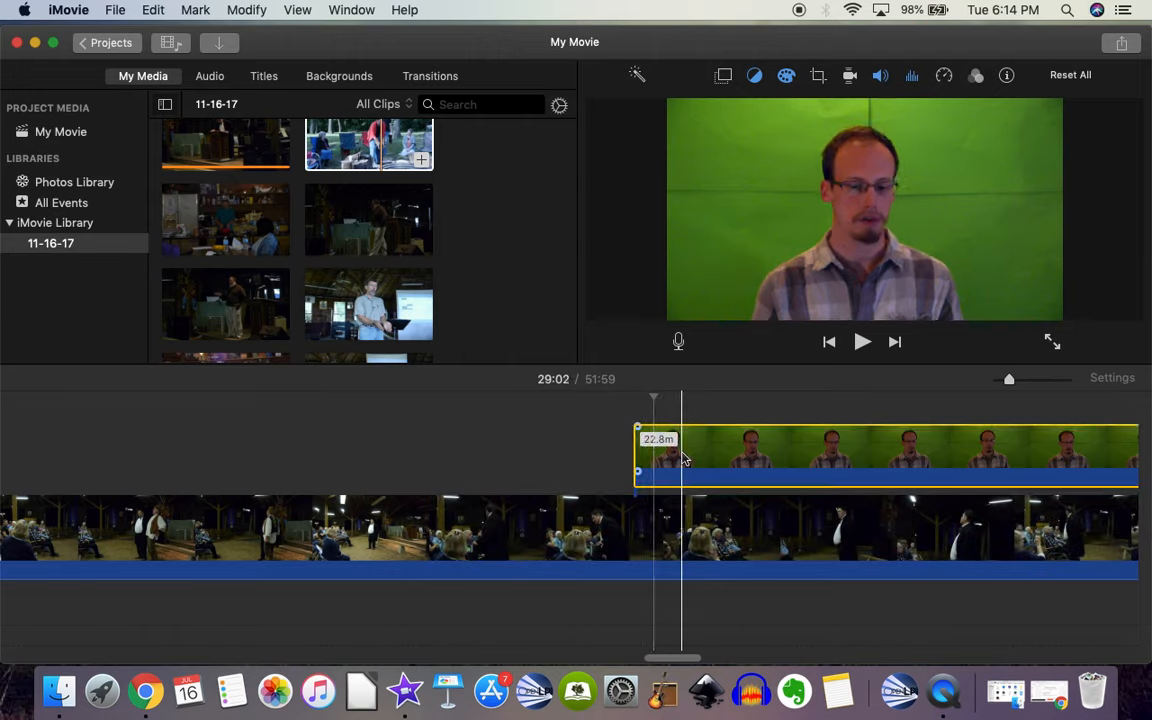
left_click(722, 77)
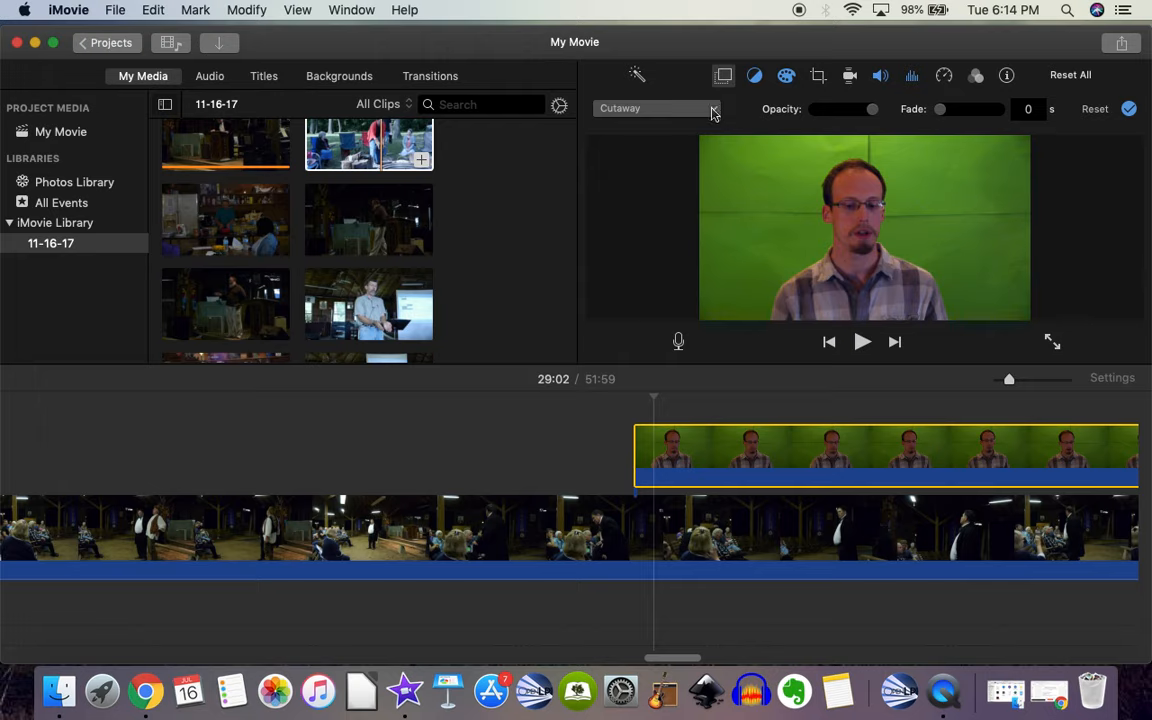
left_click(713, 112)
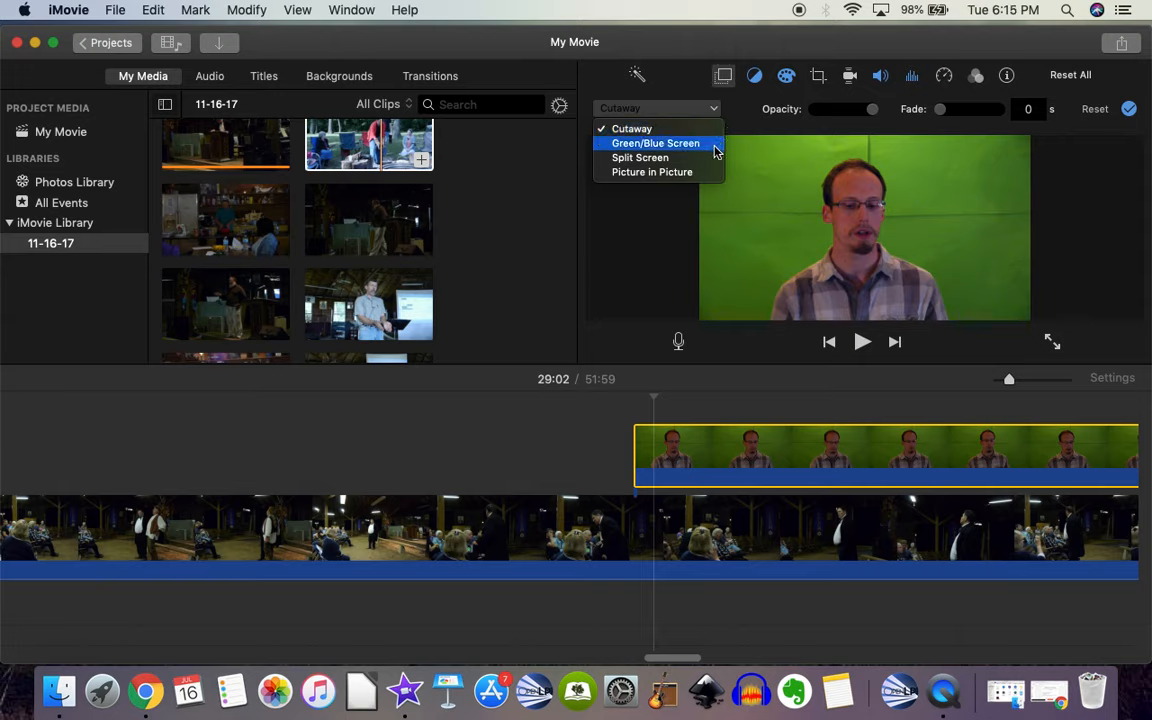
left_click(715, 150)
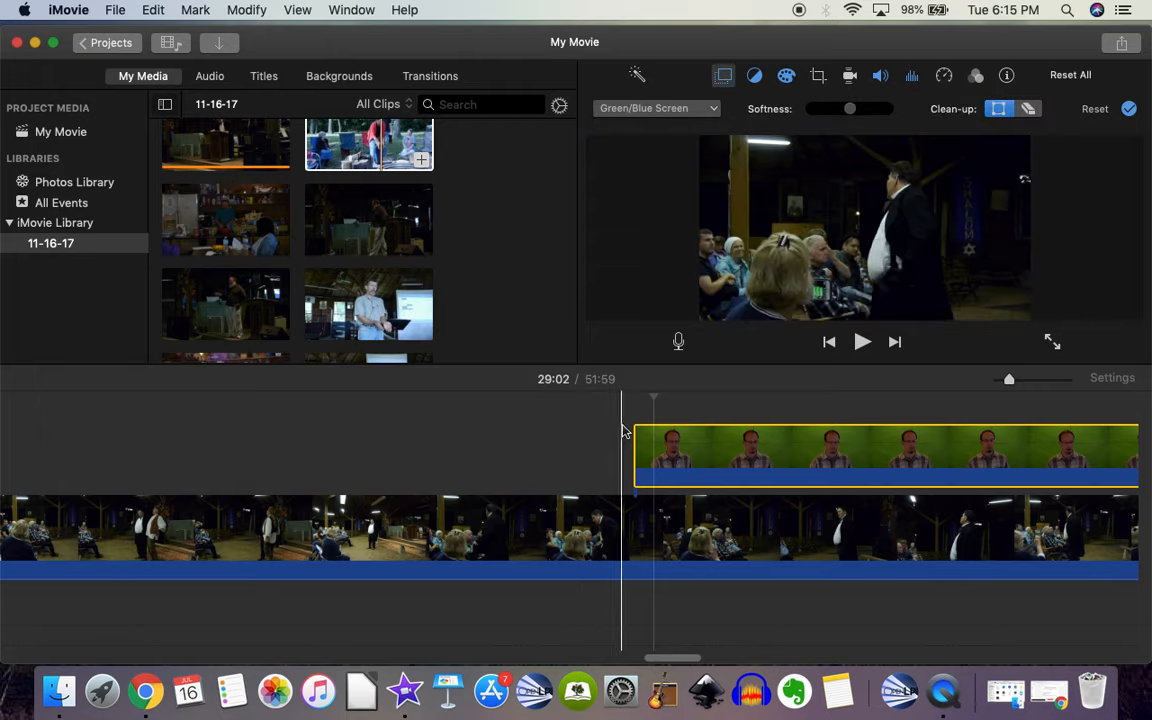
Preview the keyed speaker over the play footage at several points around the overlay's start.
key("space")
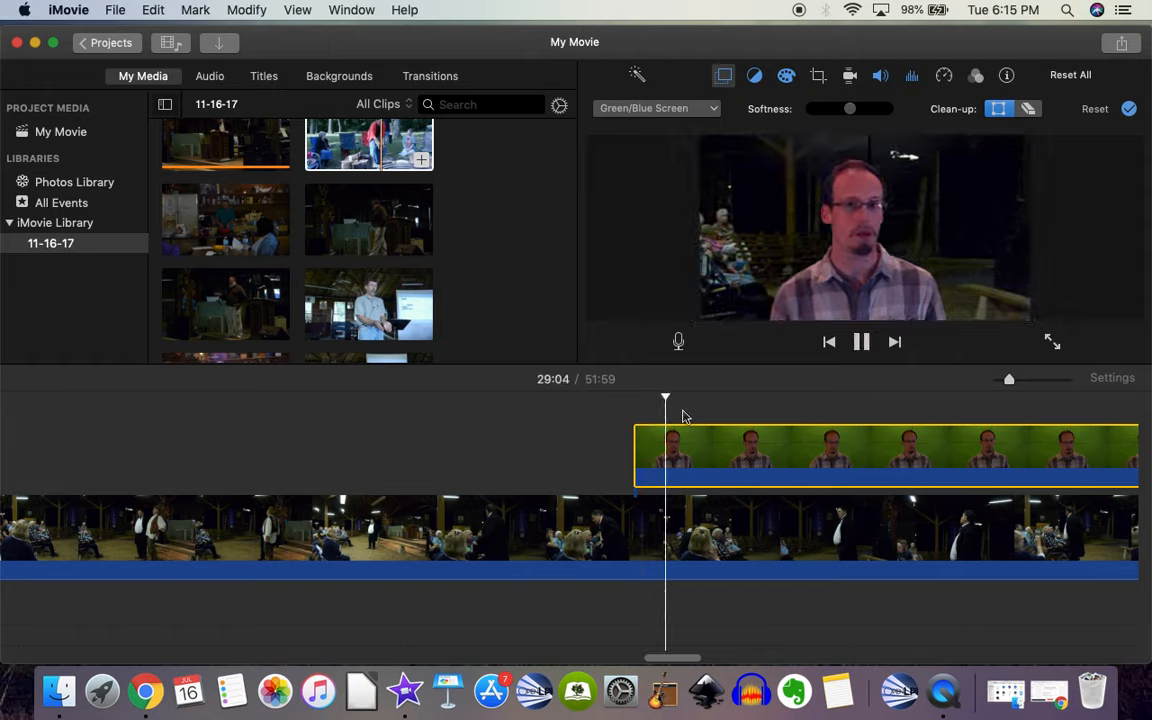
left_click(741, 457)
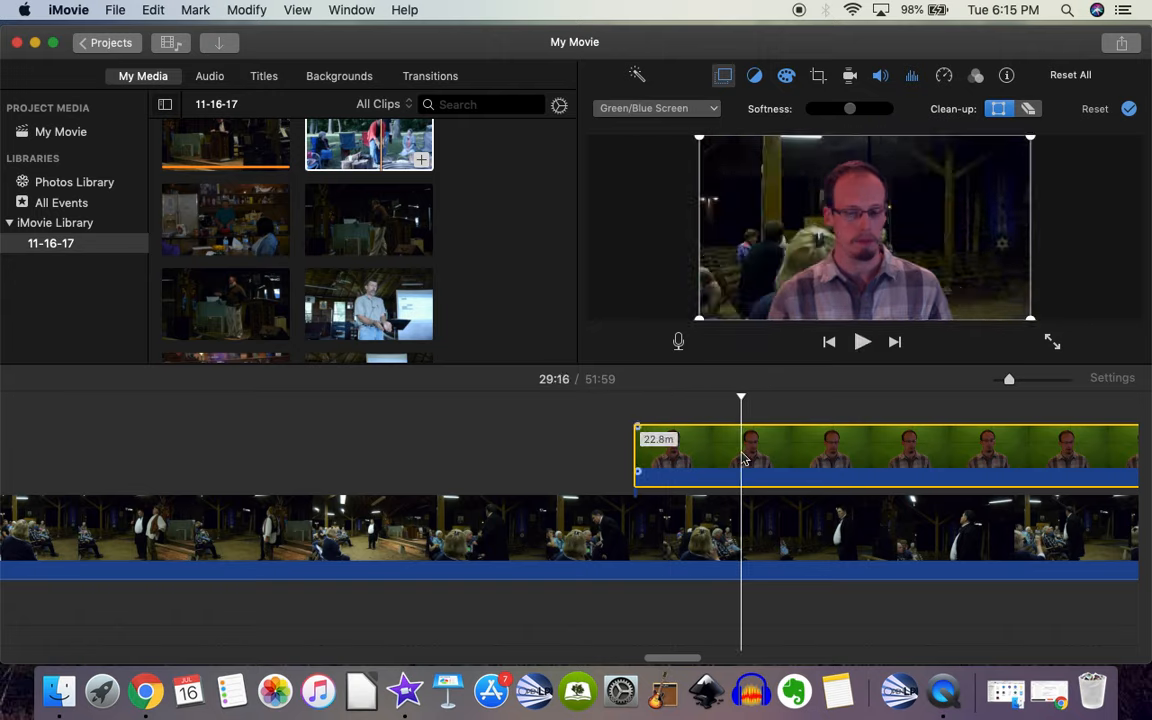
left_click(628, 410)
left_click(651, 412)
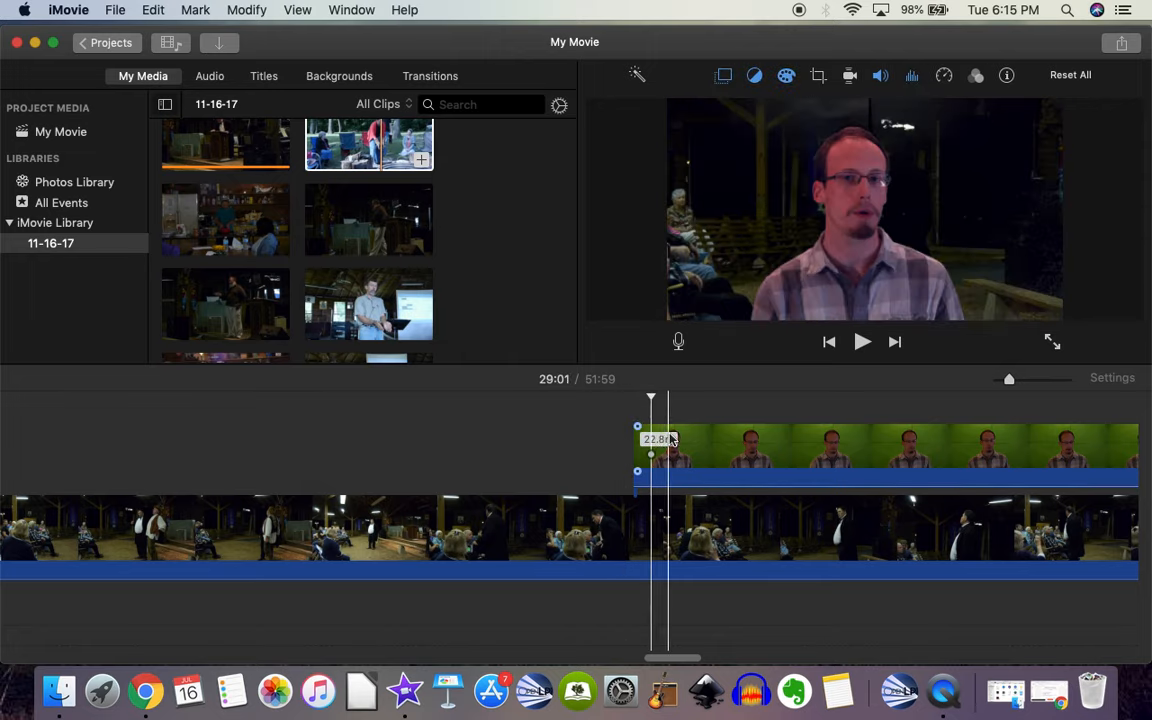
left_click(698, 455)
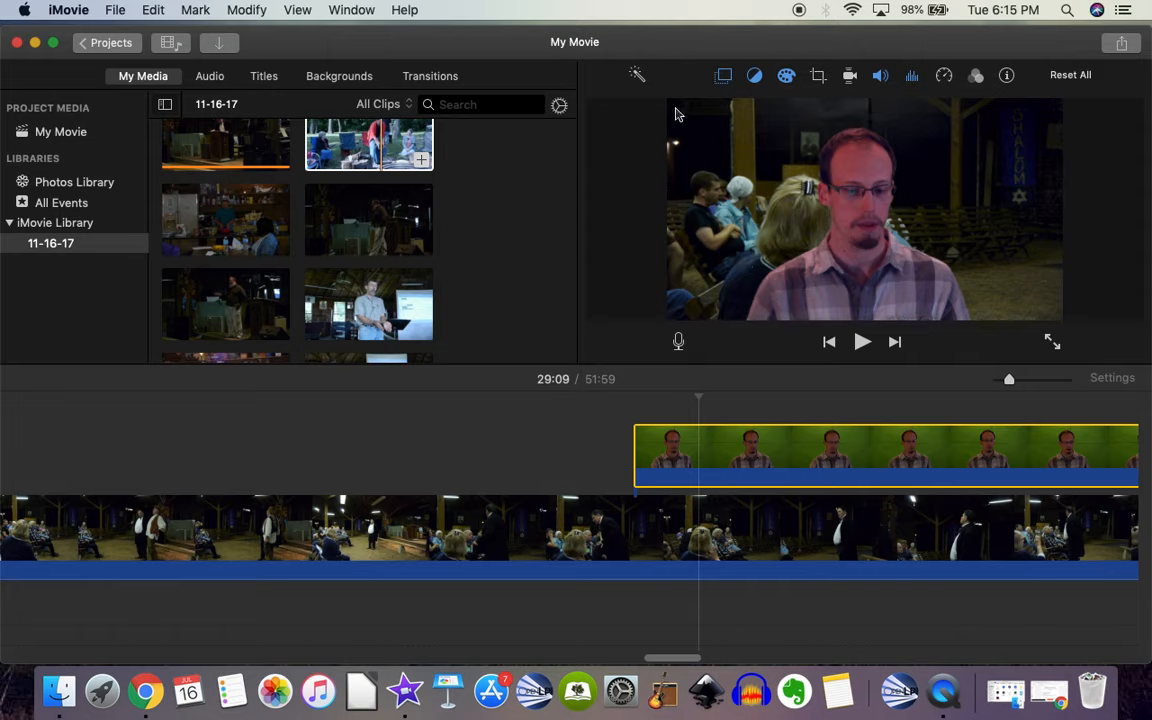
left_click(630, 424)
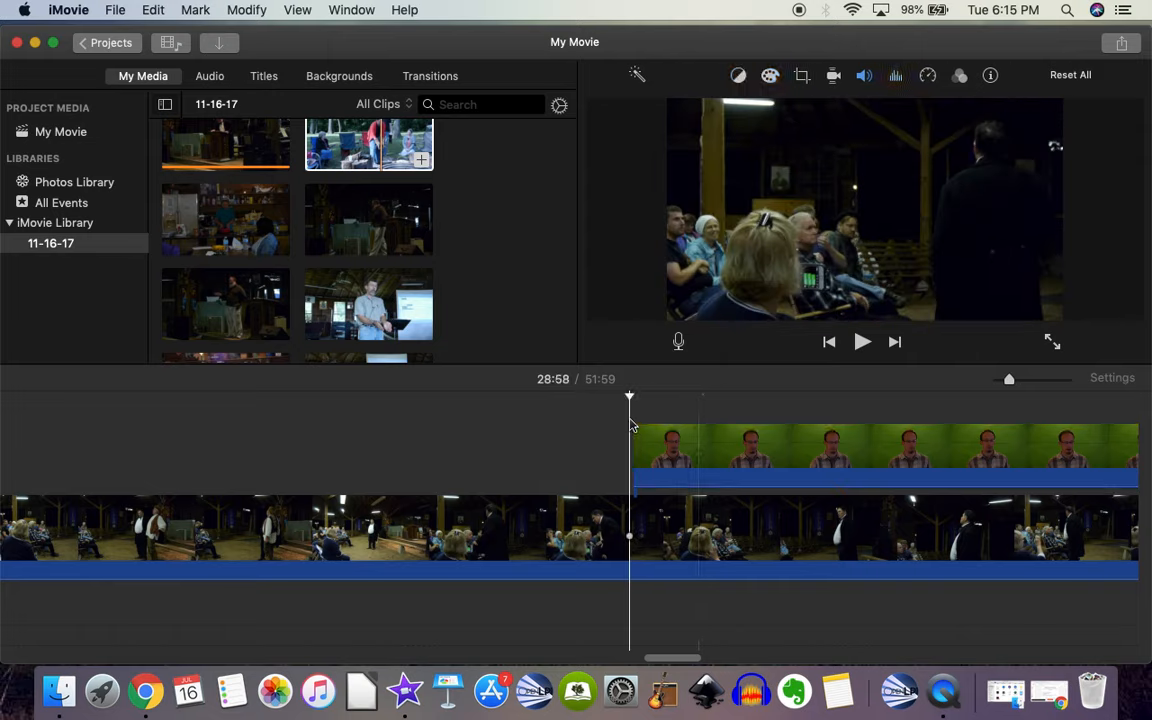
Switch the green-screen clip's video overlay to Split Screen.
left_click(654, 445)
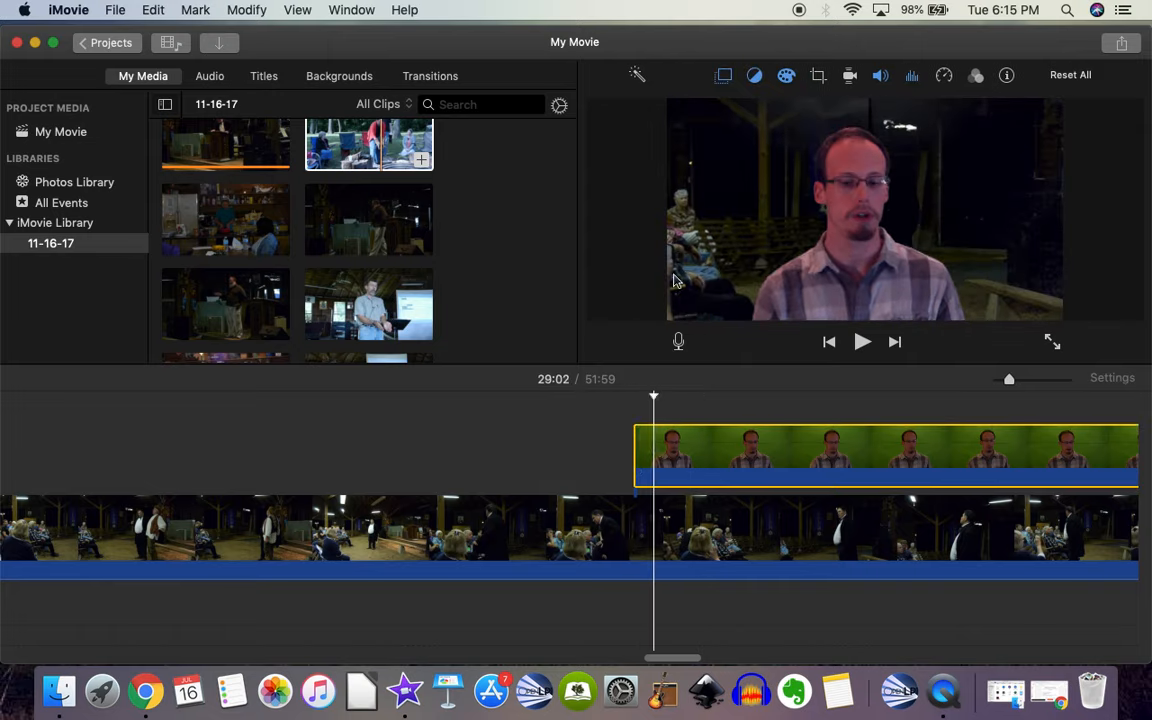
left_click(723, 78)
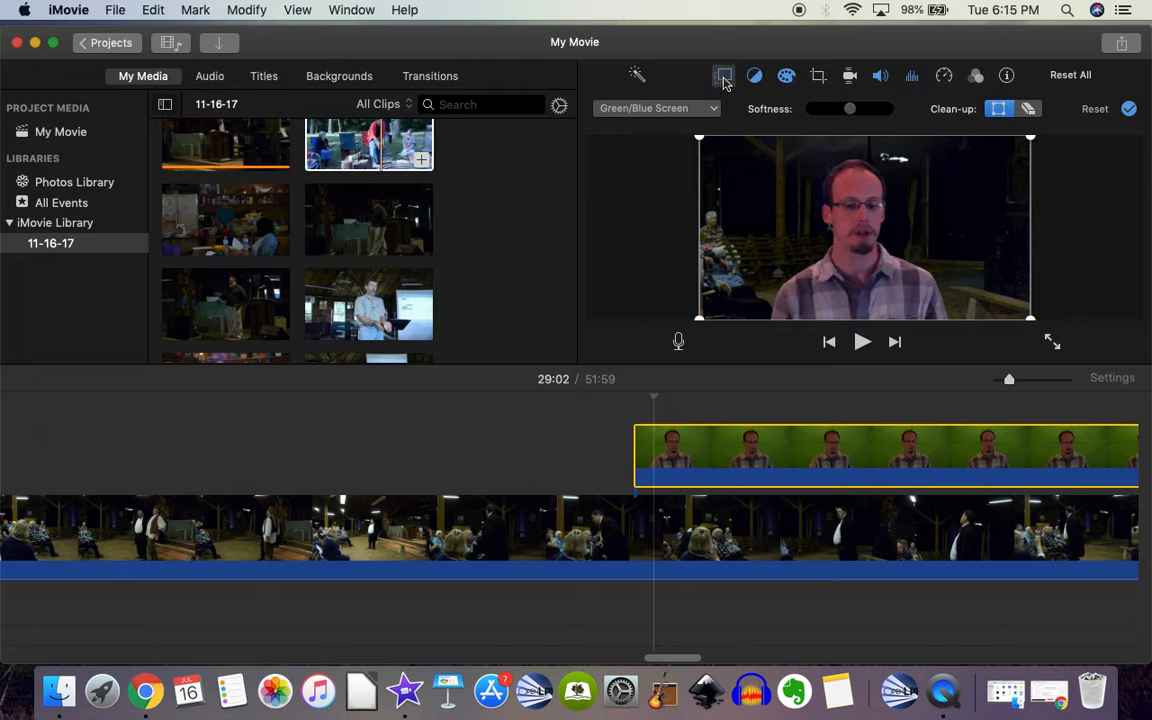
left_click(716, 108)
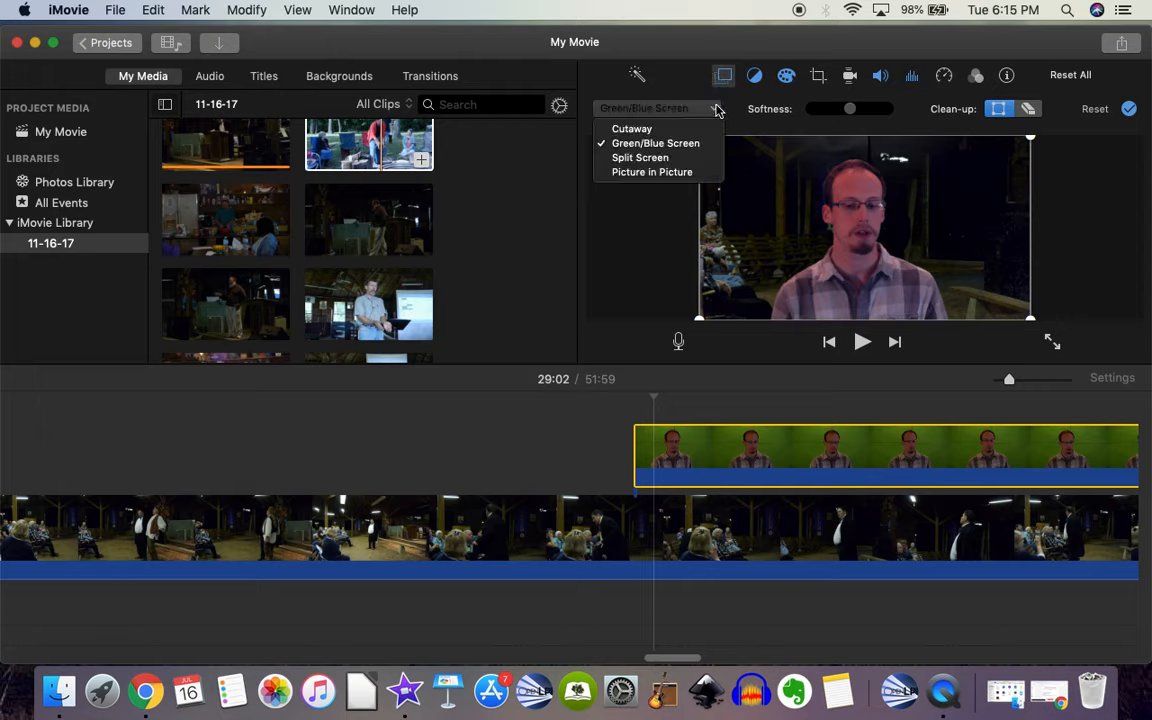
left_click(691, 164)
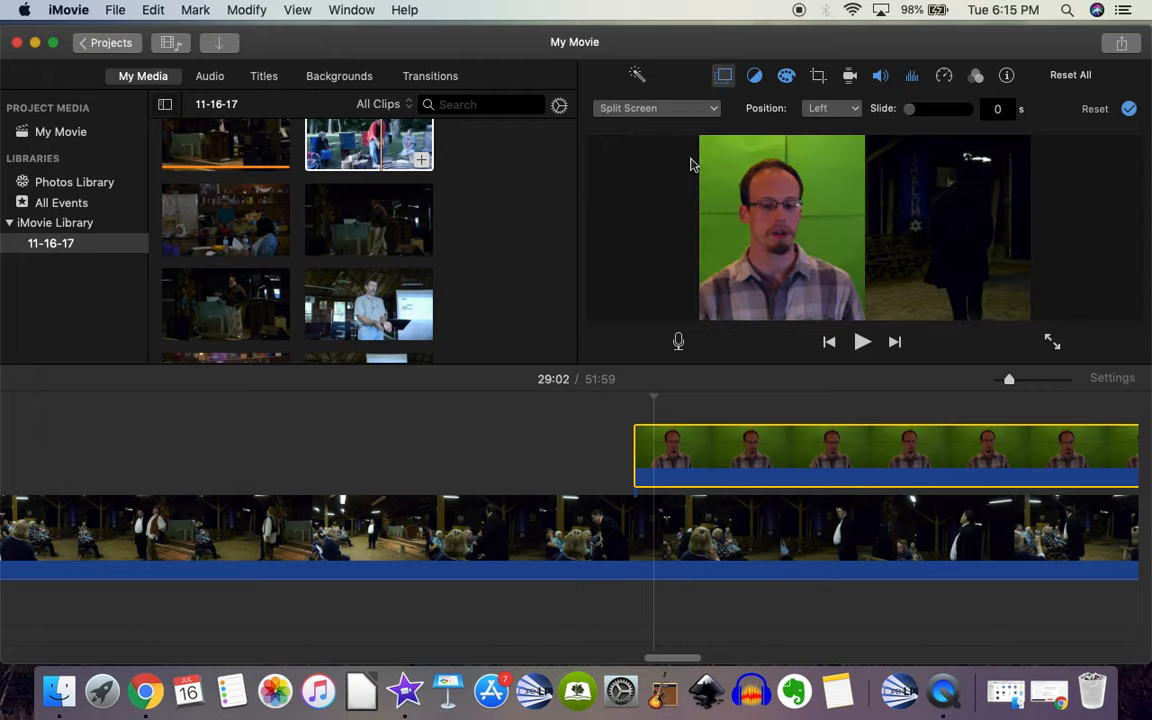
Play the movie across the overlay's start to preview the split screen.
left_click(619, 430)
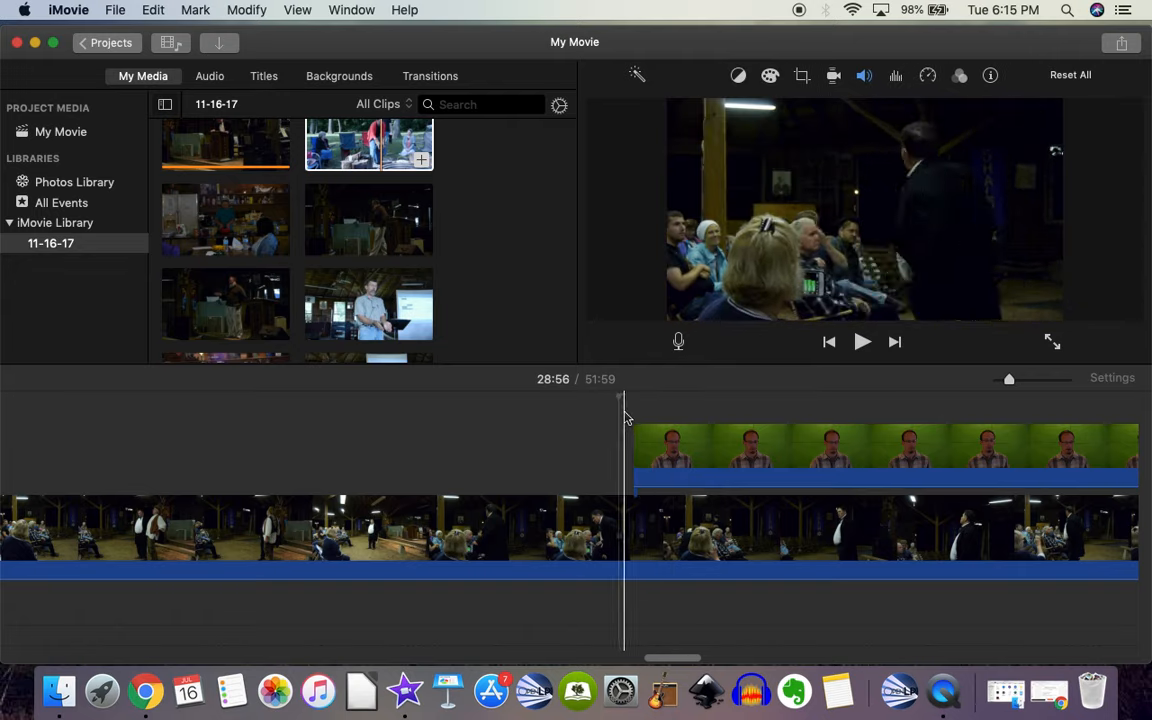
left_click(628, 411)
key("space")
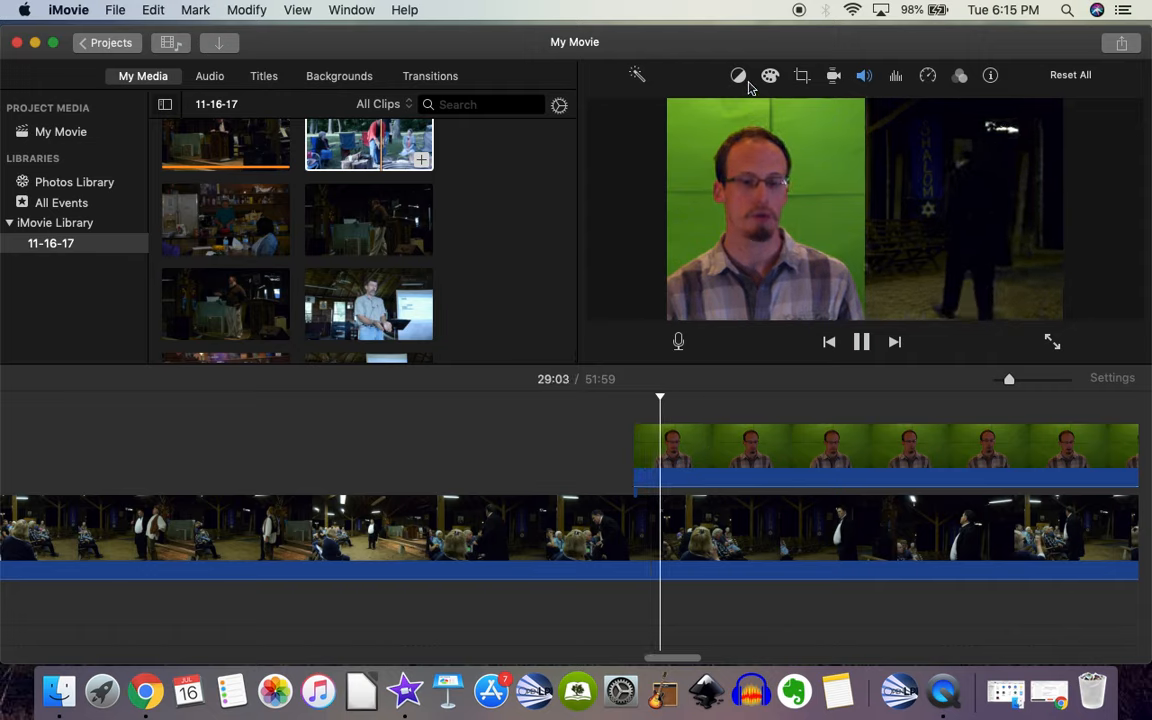
Set the split-screen position of the green-screen clip to Right, try Top, and return it to Right.
left_click(686, 445)
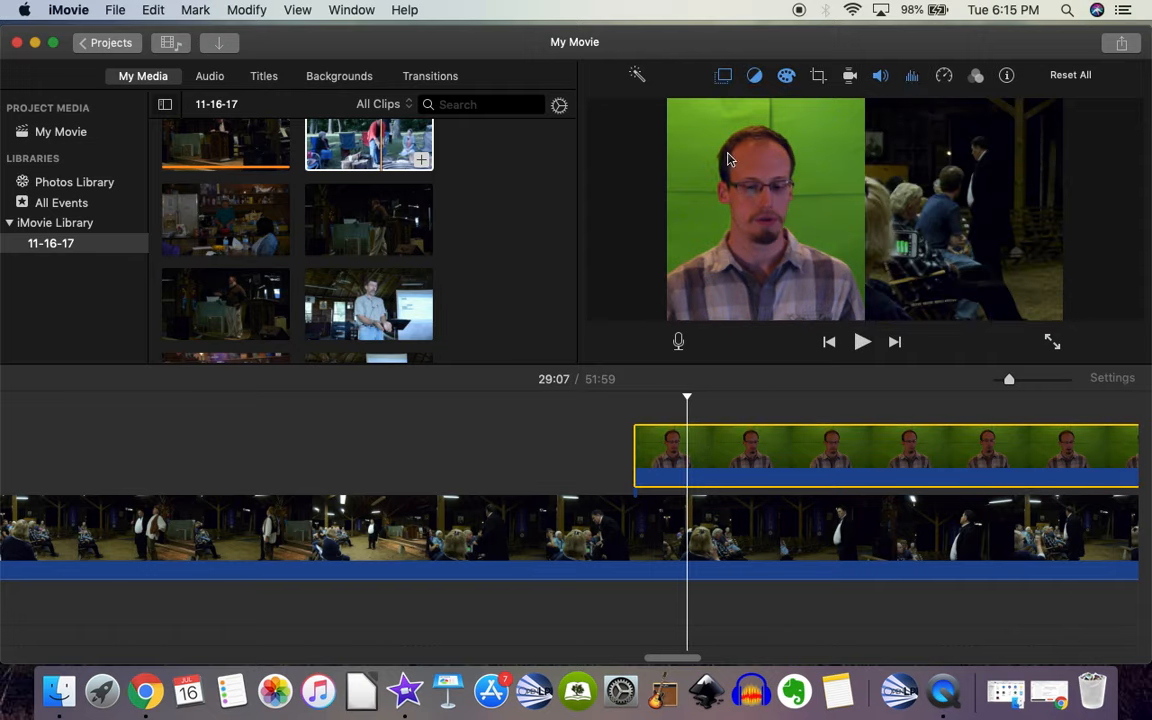
left_click(725, 77)
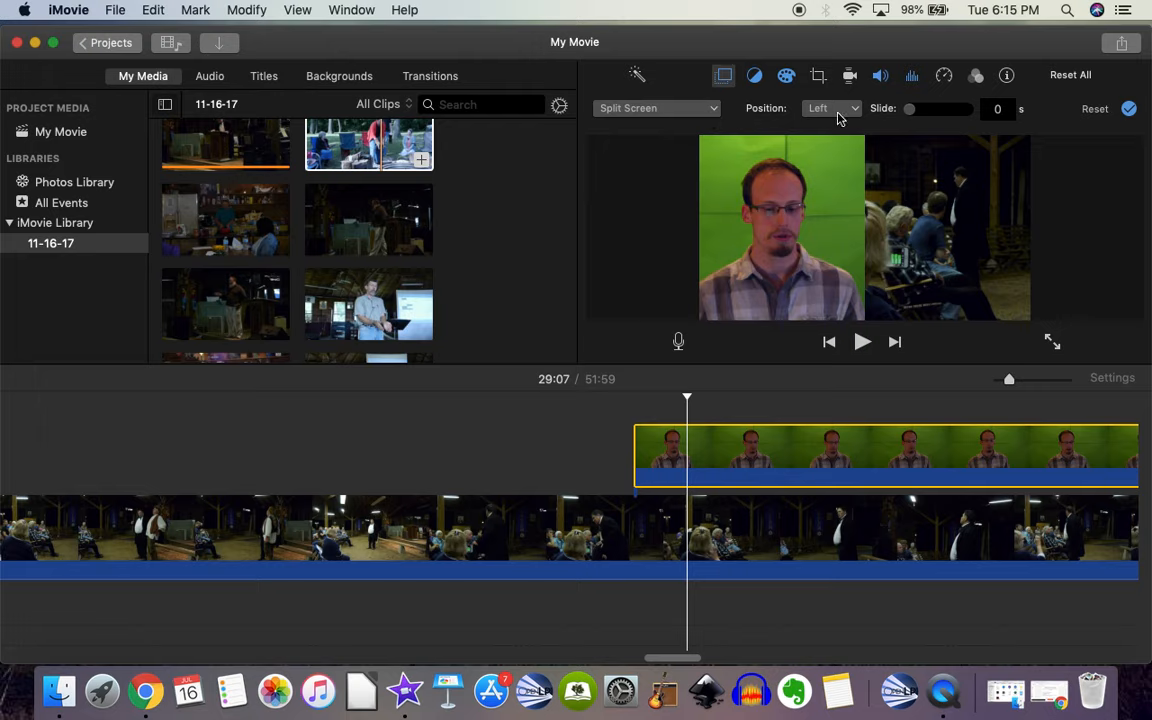
left_click(836, 110)
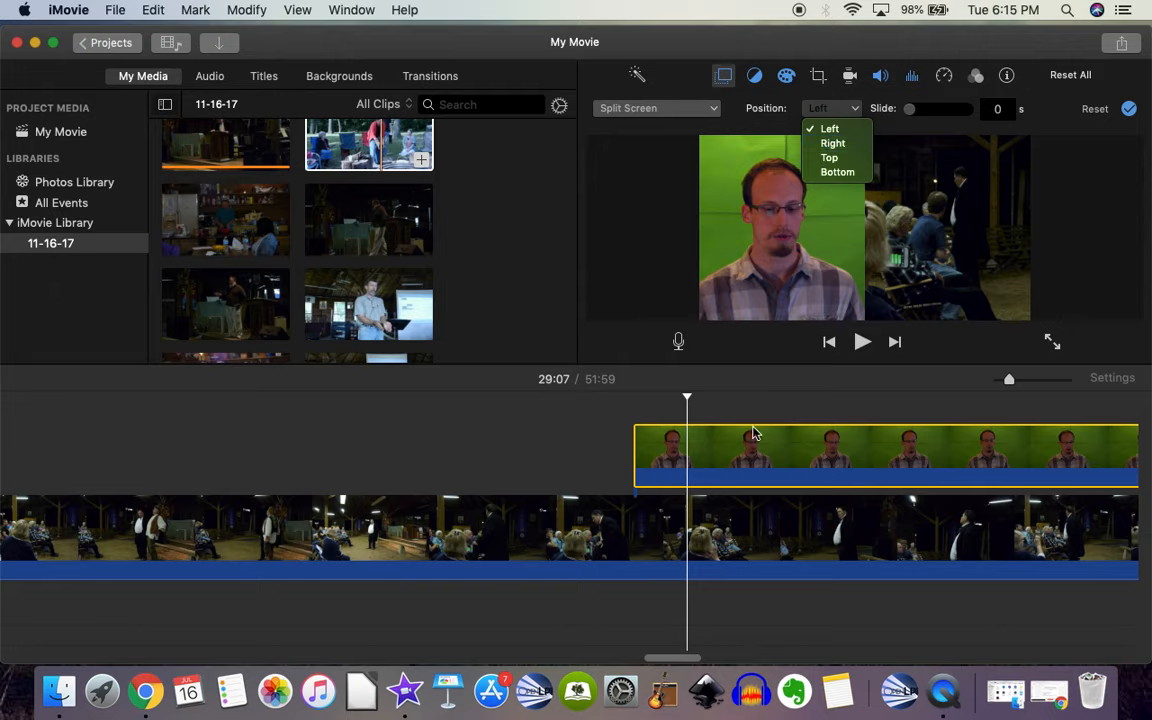
left_click(834, 144)
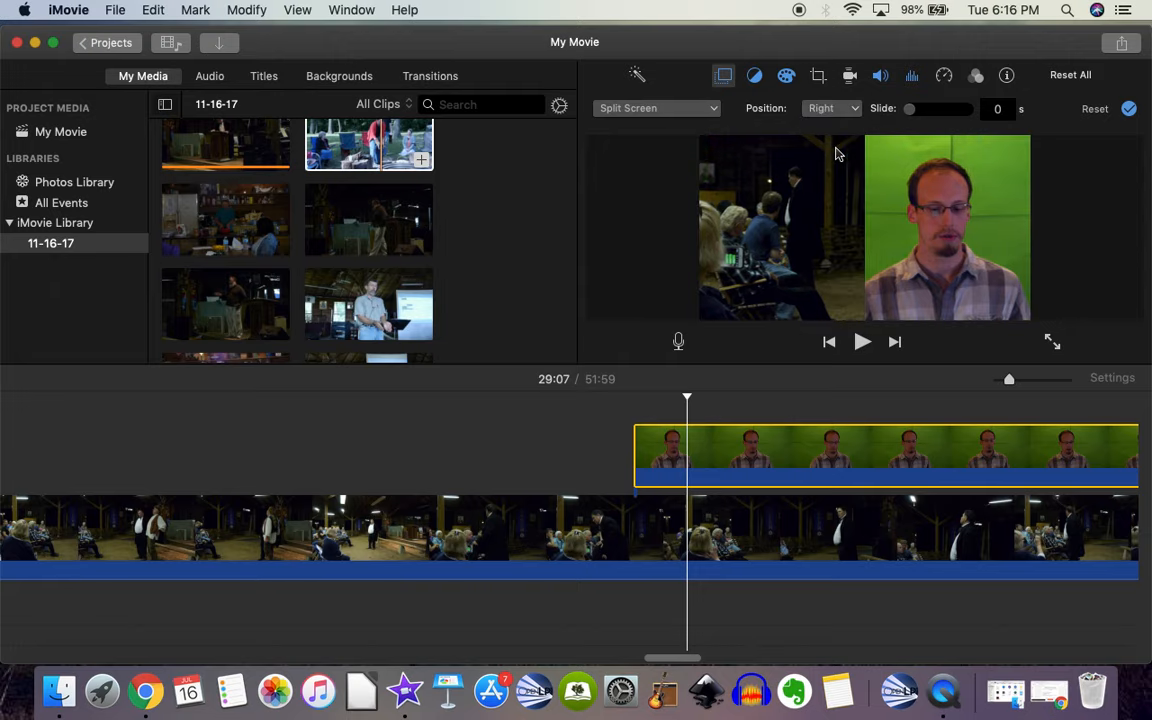
left_click(828, 110)
left_click(830, 156)
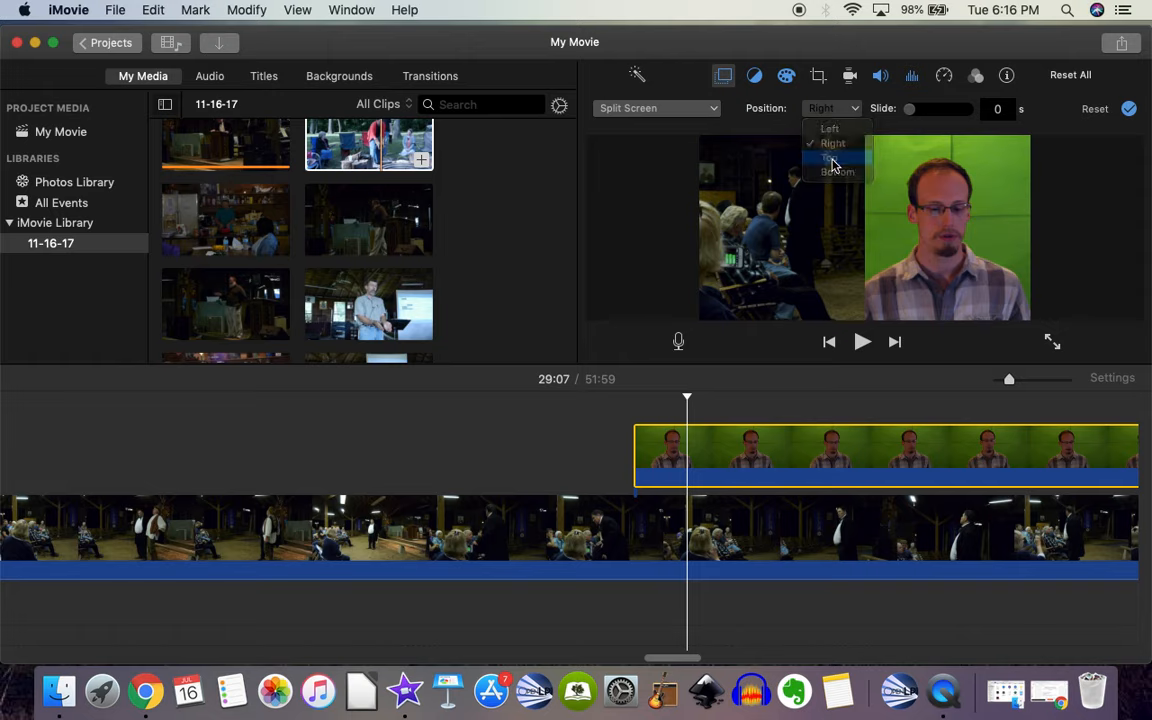
left_click(842, 112)
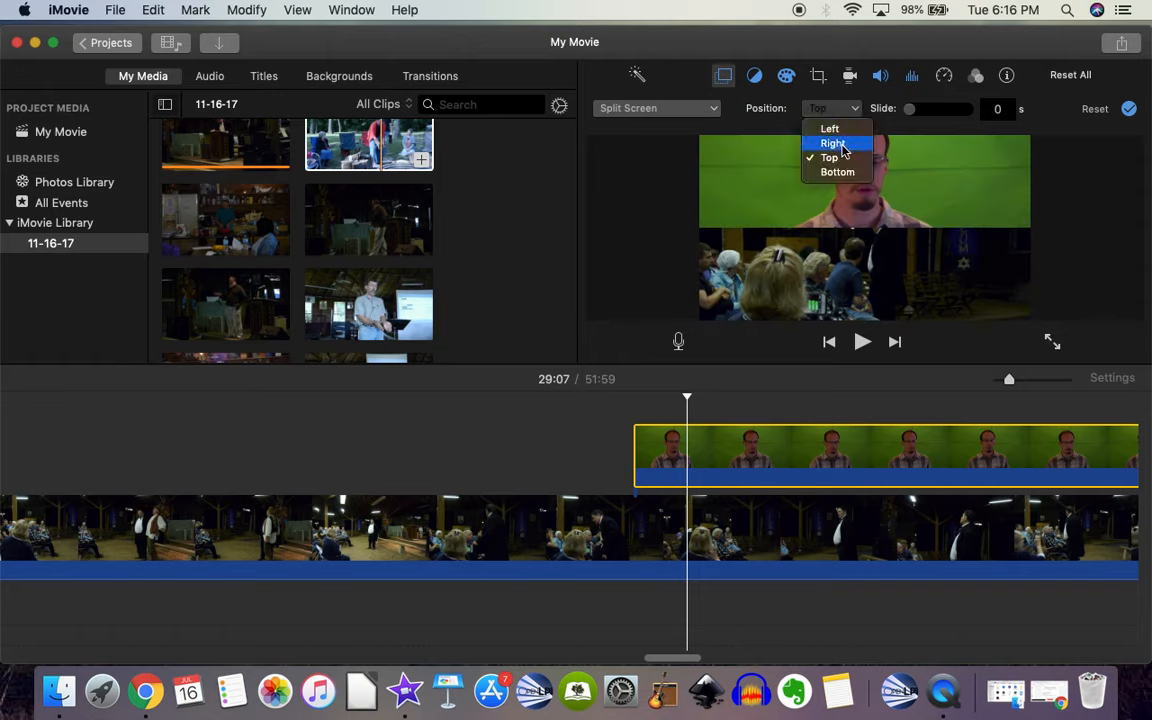
left_click(840, 142)
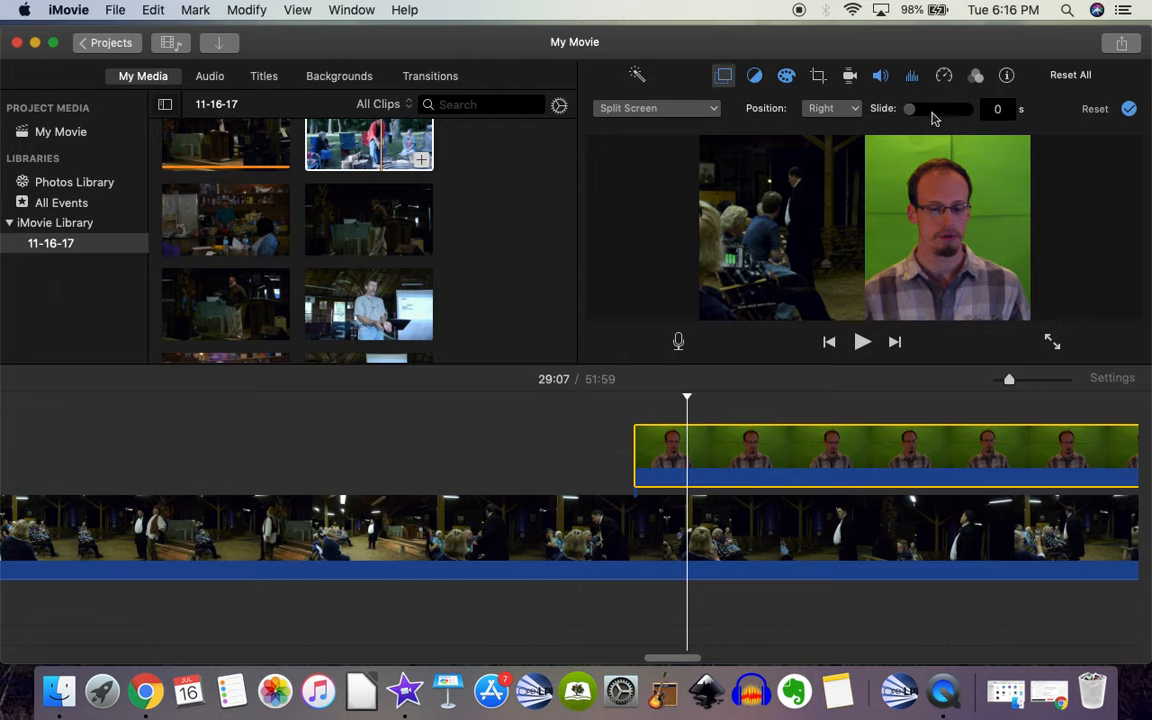
Switch the overlay to Picture in Picture, and enlarge the inset and place it in the lower-right corner of the video frame.
left_click(714, 109)
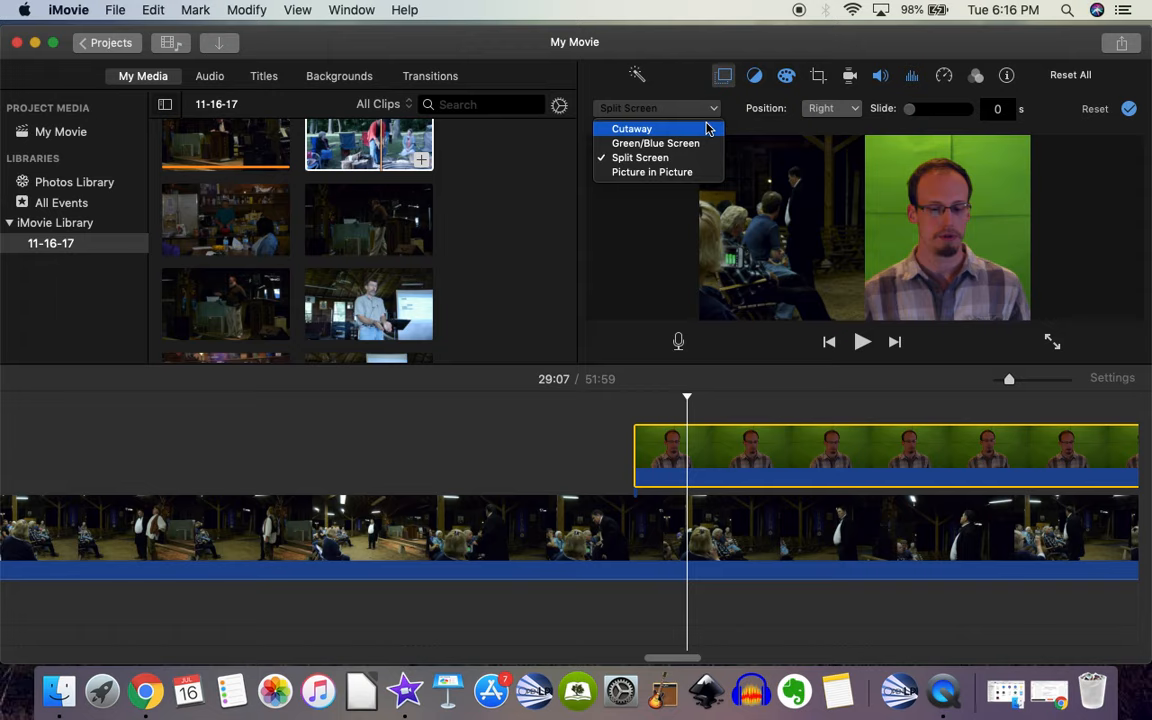
left_click(690, 172)
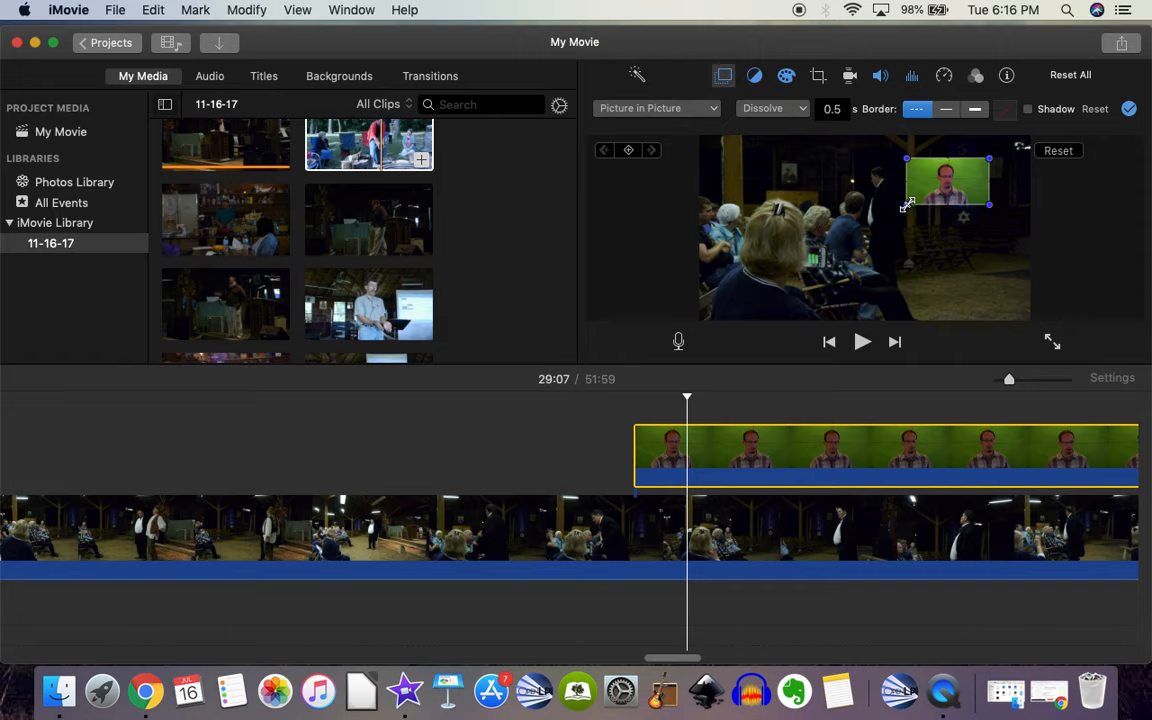
left_click_drag(907, 205, 945, 295)
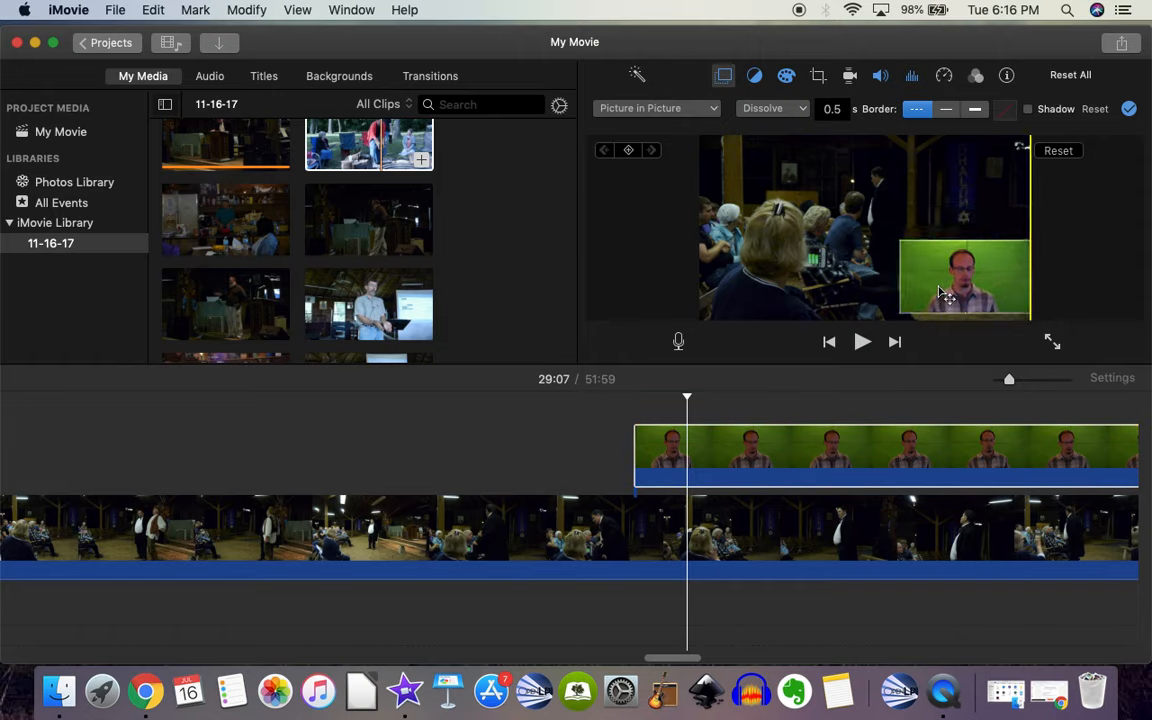
Play the overlaid section briefly to preview the picture-in-picture inset.
left_click(688, 417)
key("space")
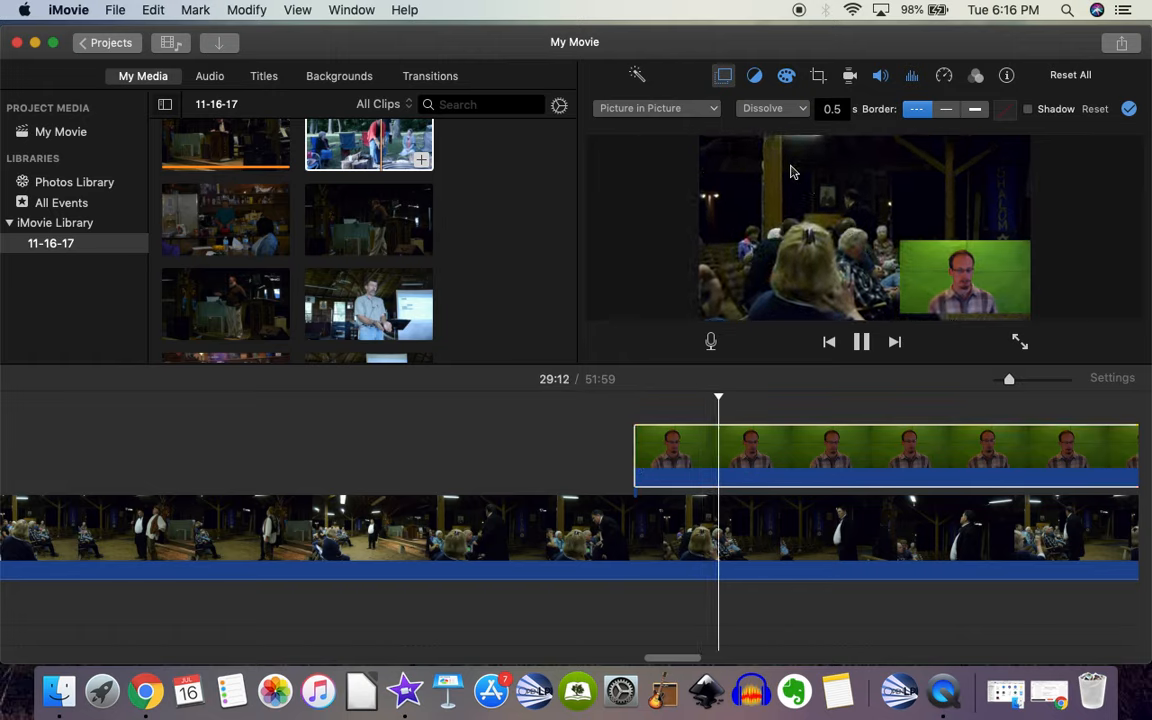
left_click(727, 450)
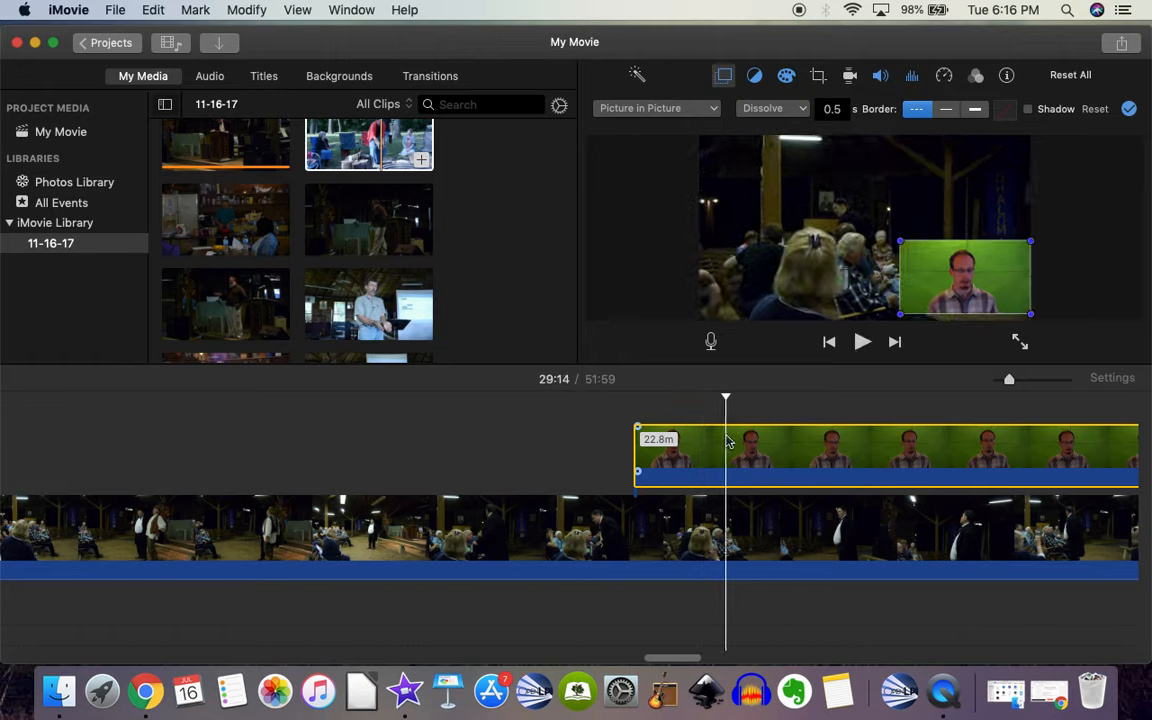
Shrink the picture-in-picture inset slightly from its upper-left corner and give it the thickest border.
mouse_move(901, 241)
left_mouse_down()
mouse_move(848, 214)
mouse_move(904, 242)
left_mouse_up()
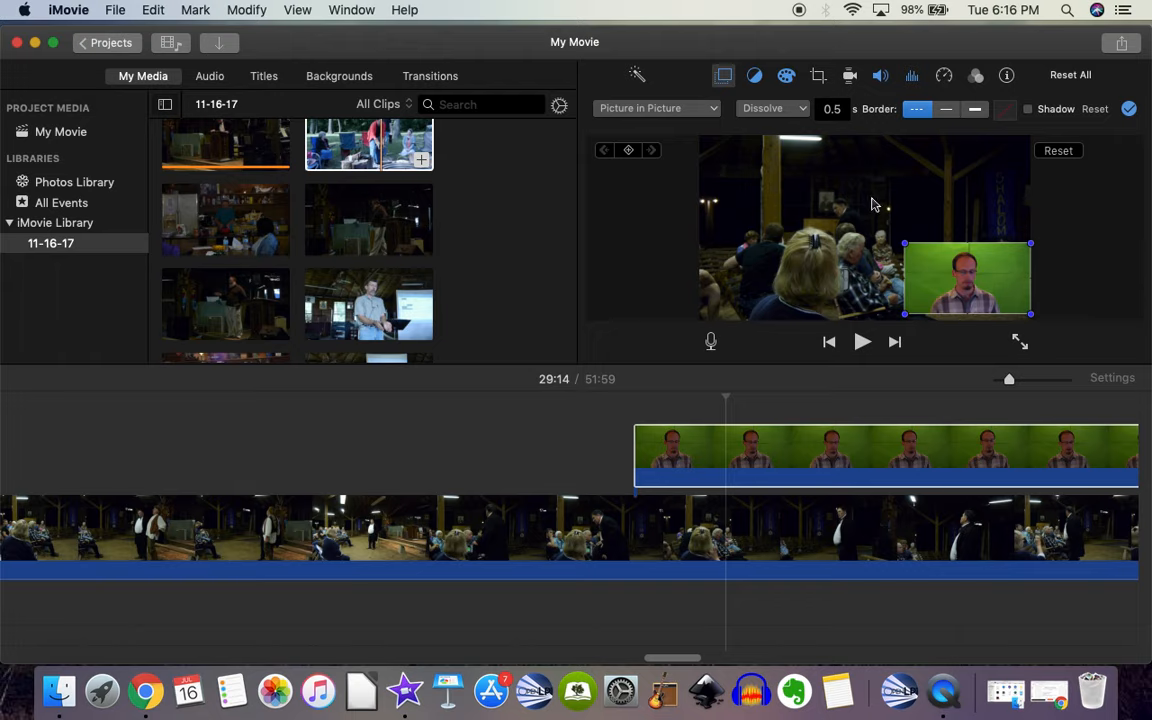
left_click(975, 109)
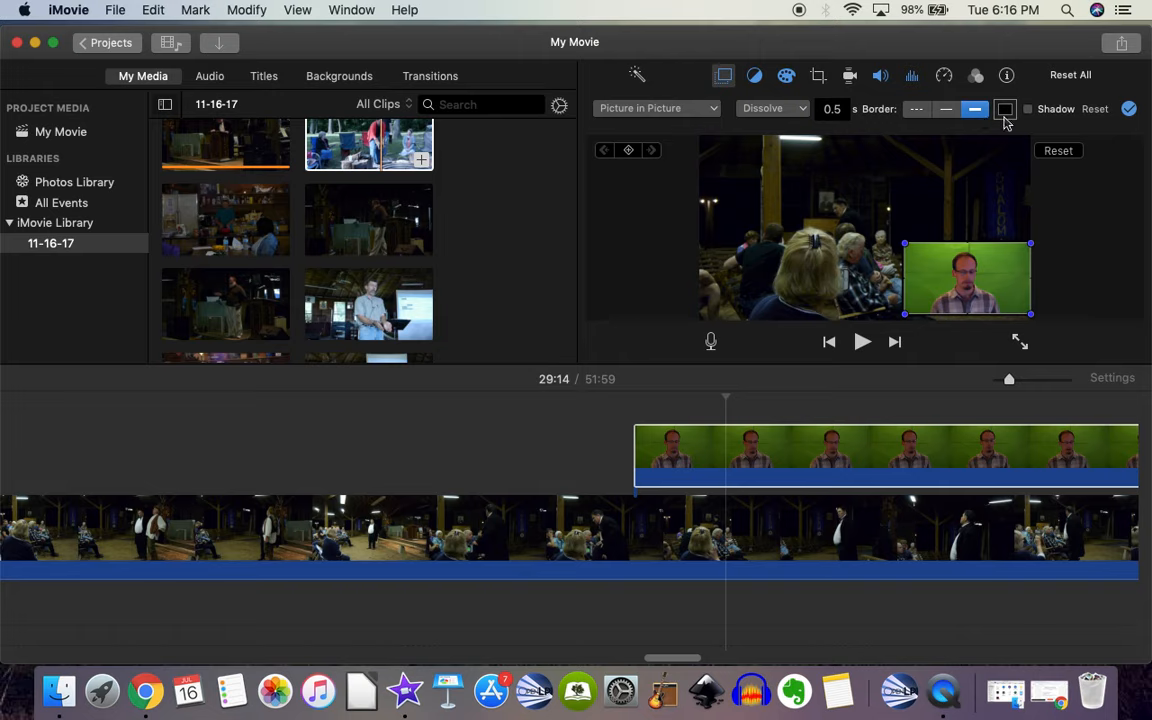
Change the colour of the picture-in-picture inset's border to white.
left_click(1005, 110)
left_click_drag(576, 437, 517, 442)
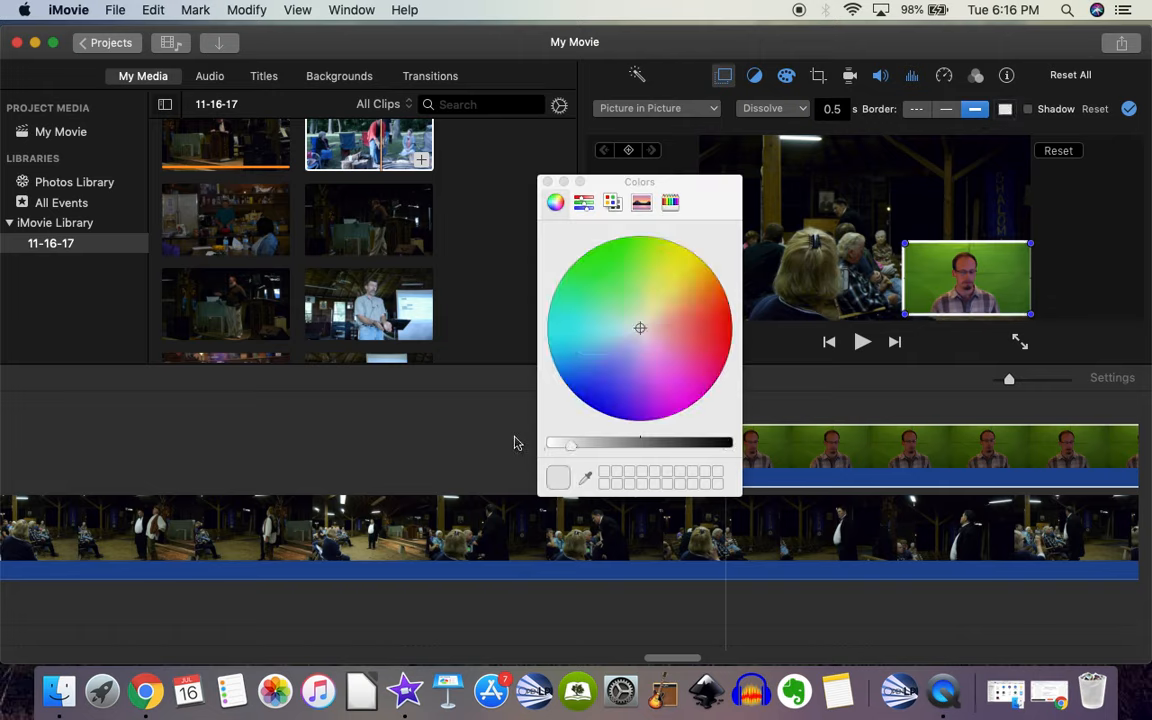
left_click(547, 182)
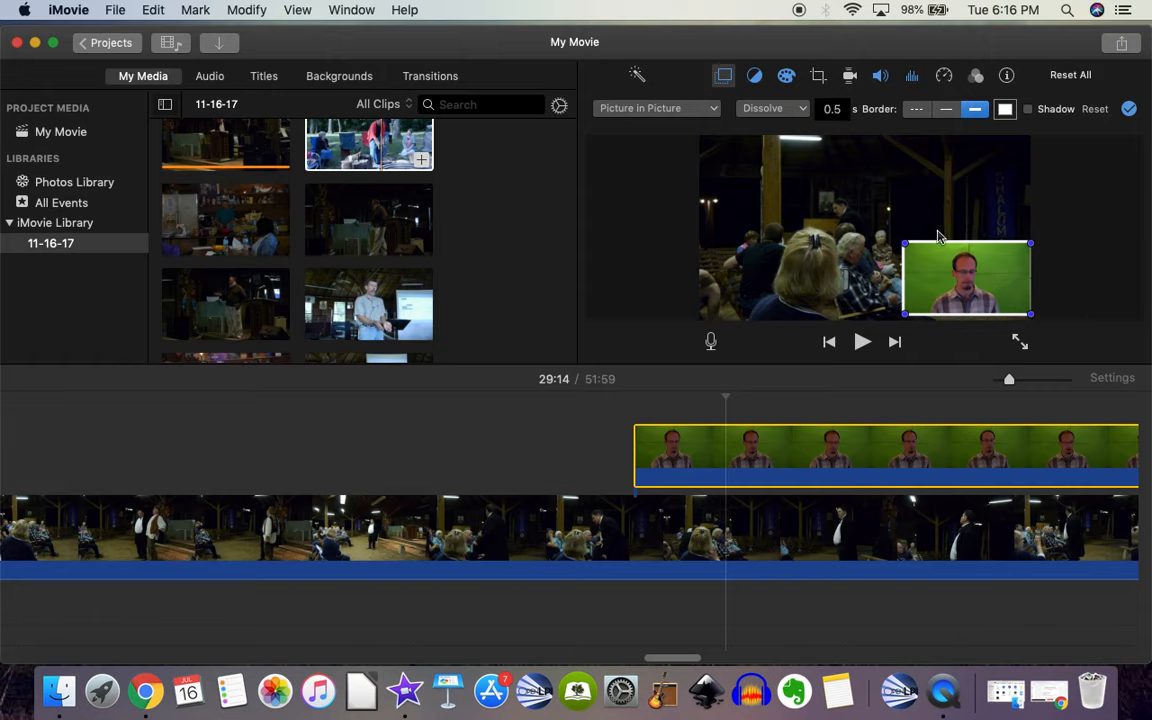
Try the thin border on the picture-in-picture inset, and set it to no border.
left_click(947, 112)
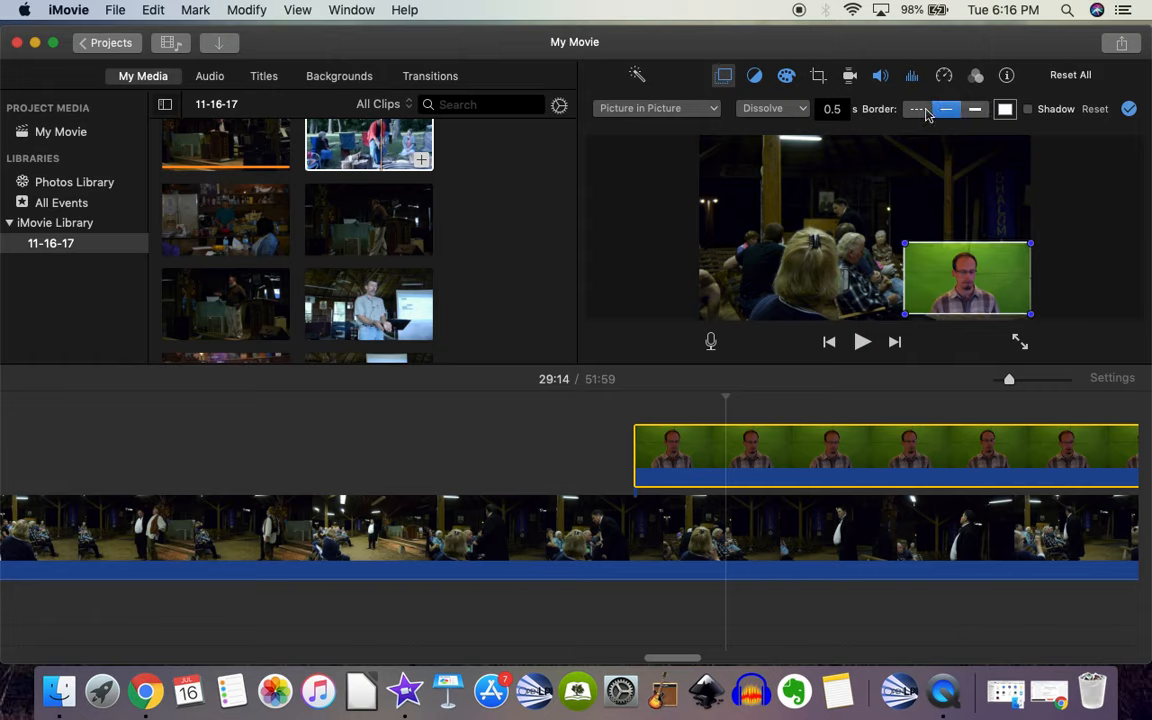
left_click(919, 110)
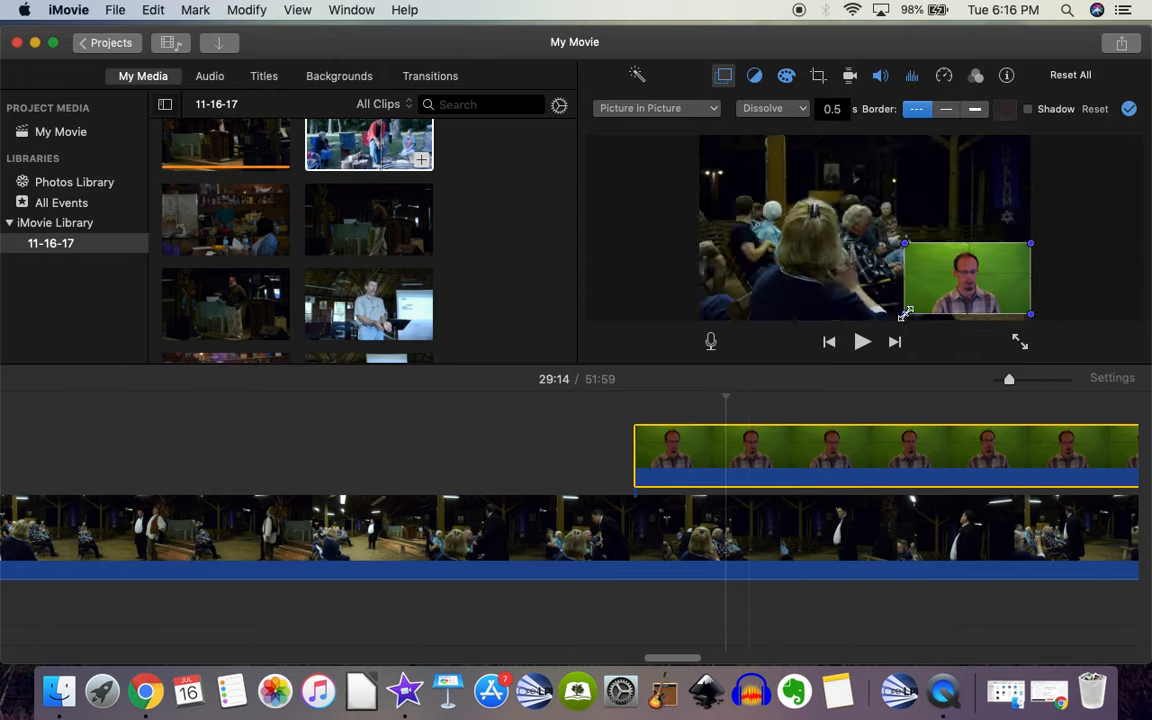
Play briefly from just before the overlay starts to preview the borderless inset.
left_click(653, 405)
key("space")
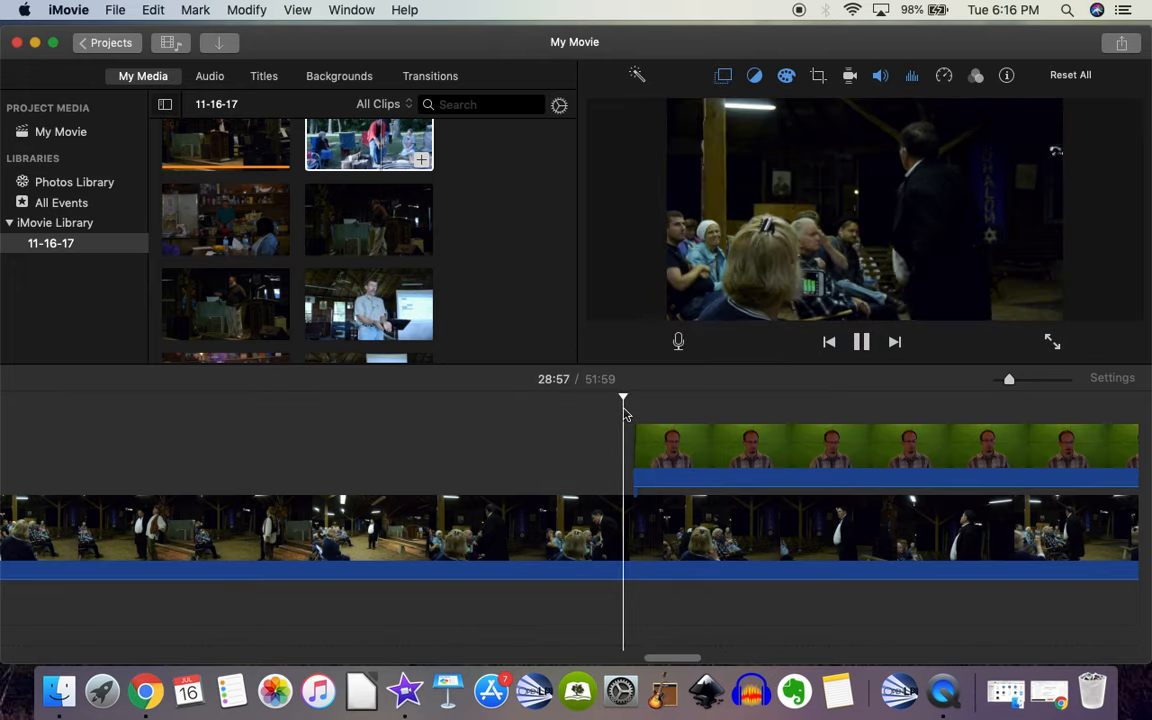
key("space")
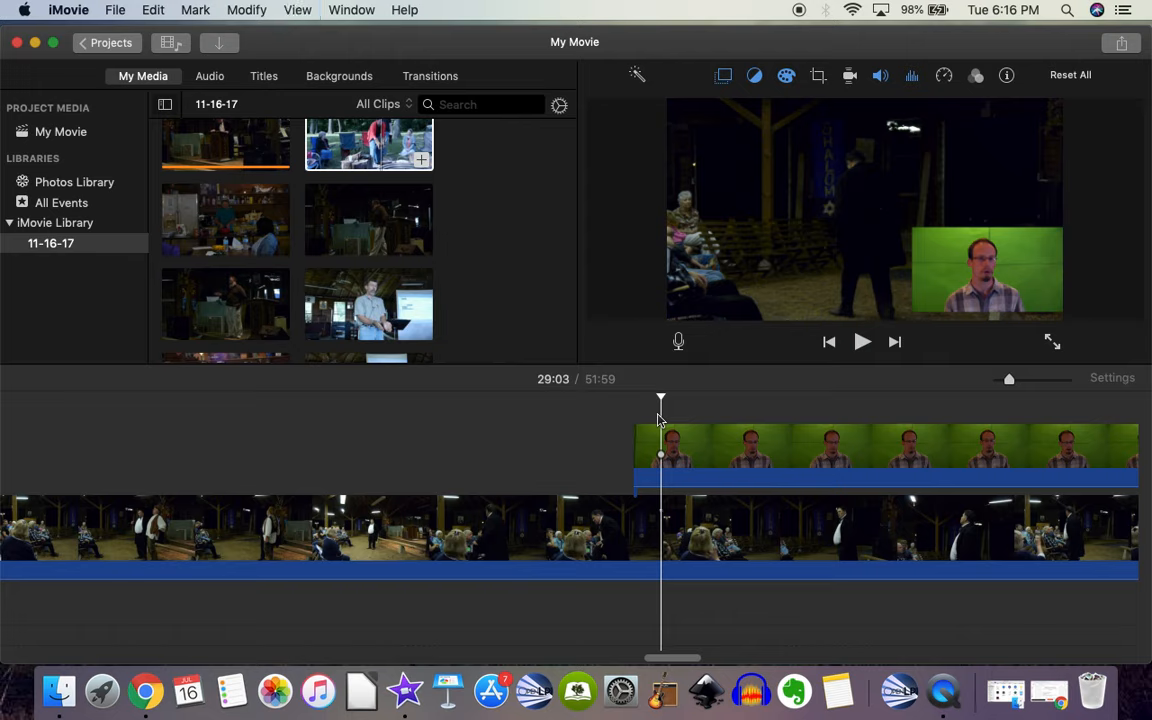
Set the green-screen clip's cropping style to Crop to Fill.
left_click(659, 446)
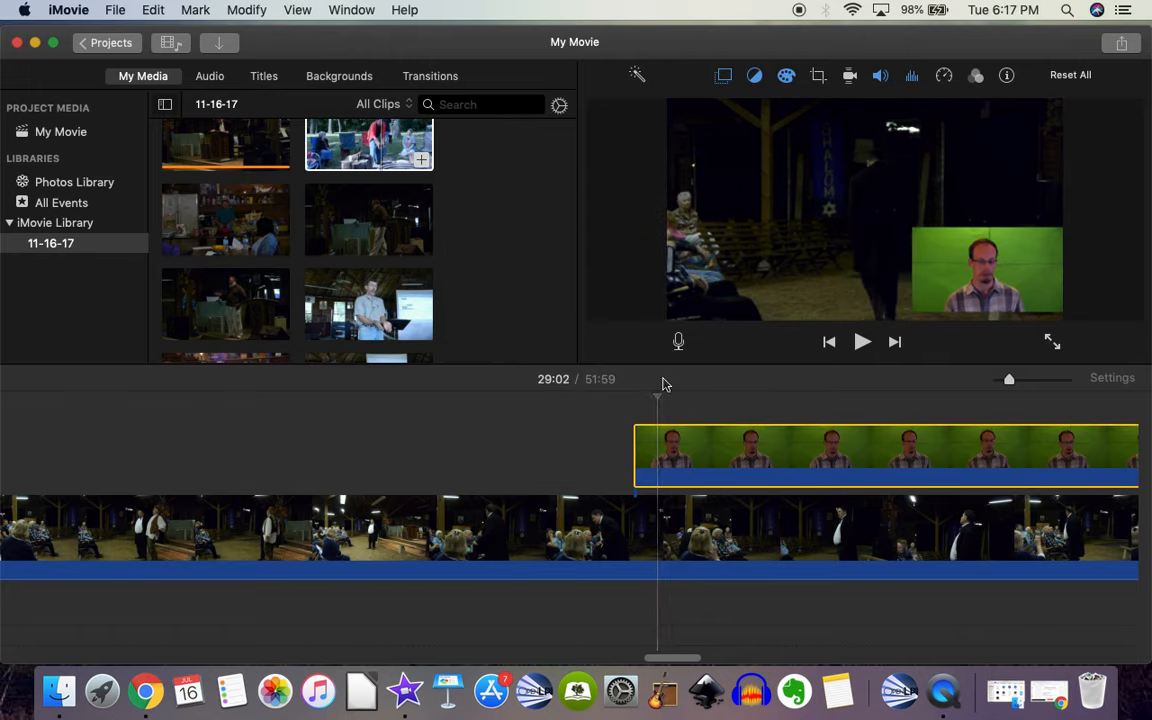
left_click(725, 78)
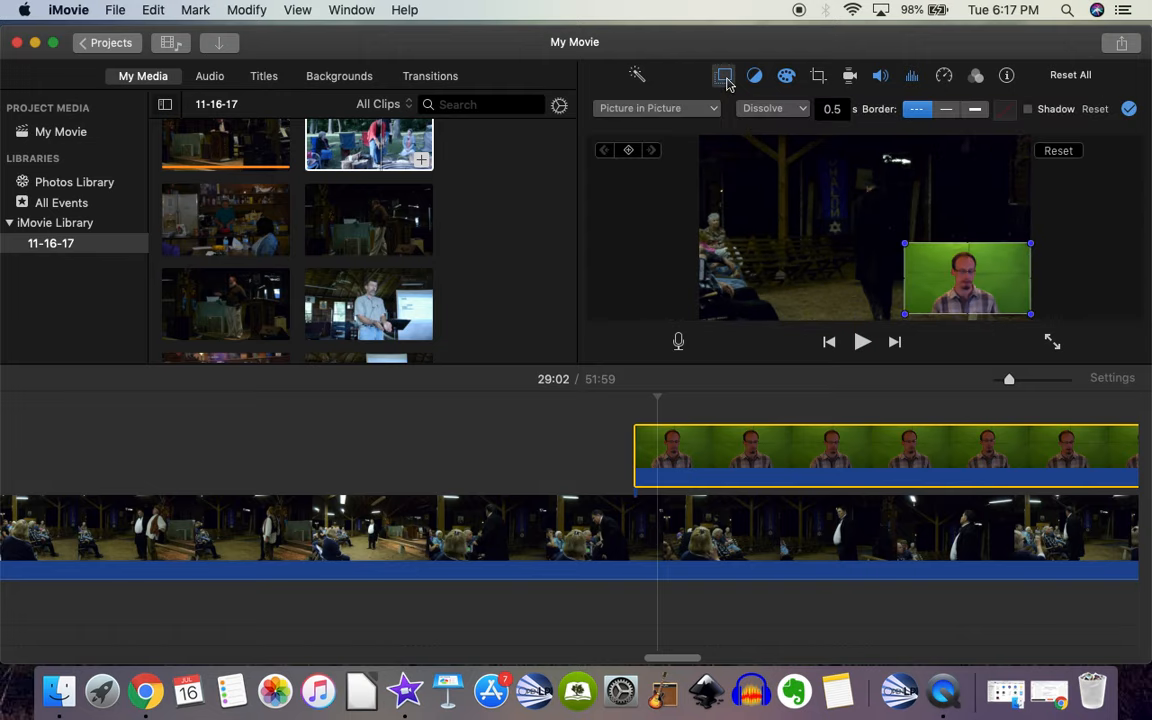
left_click(697, 110)
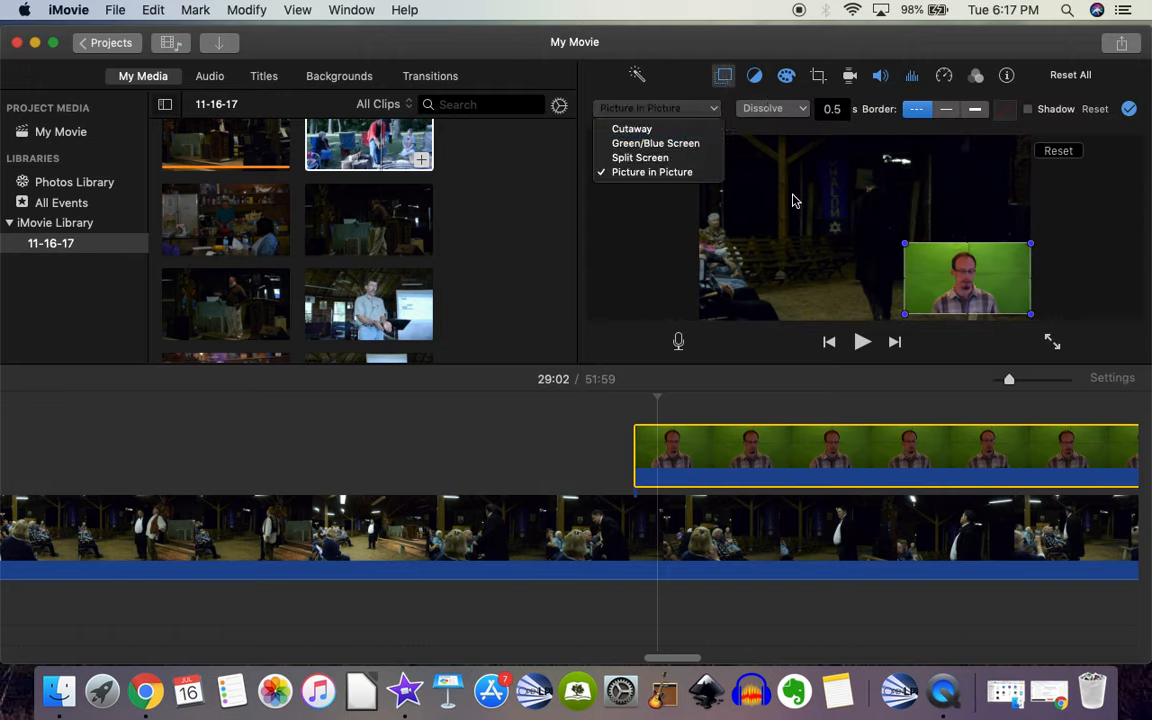
left_click(818, 84)
left_click(818, 80)
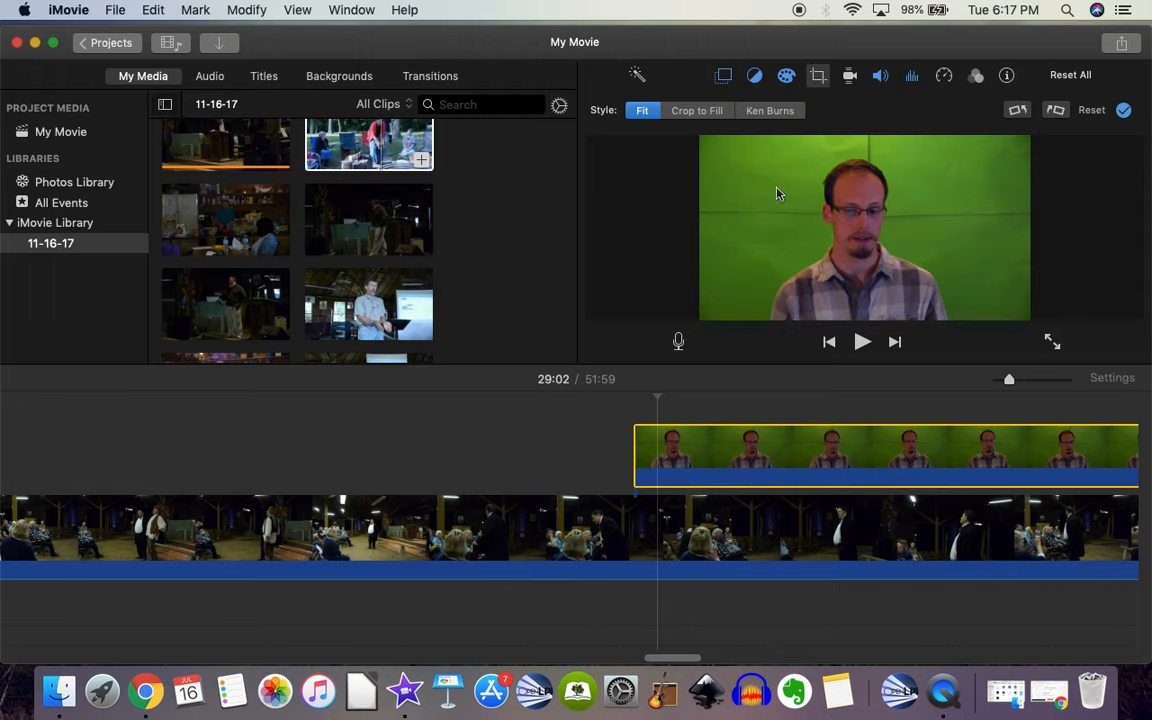
left_click(816, 80)
left_click(816, 80)
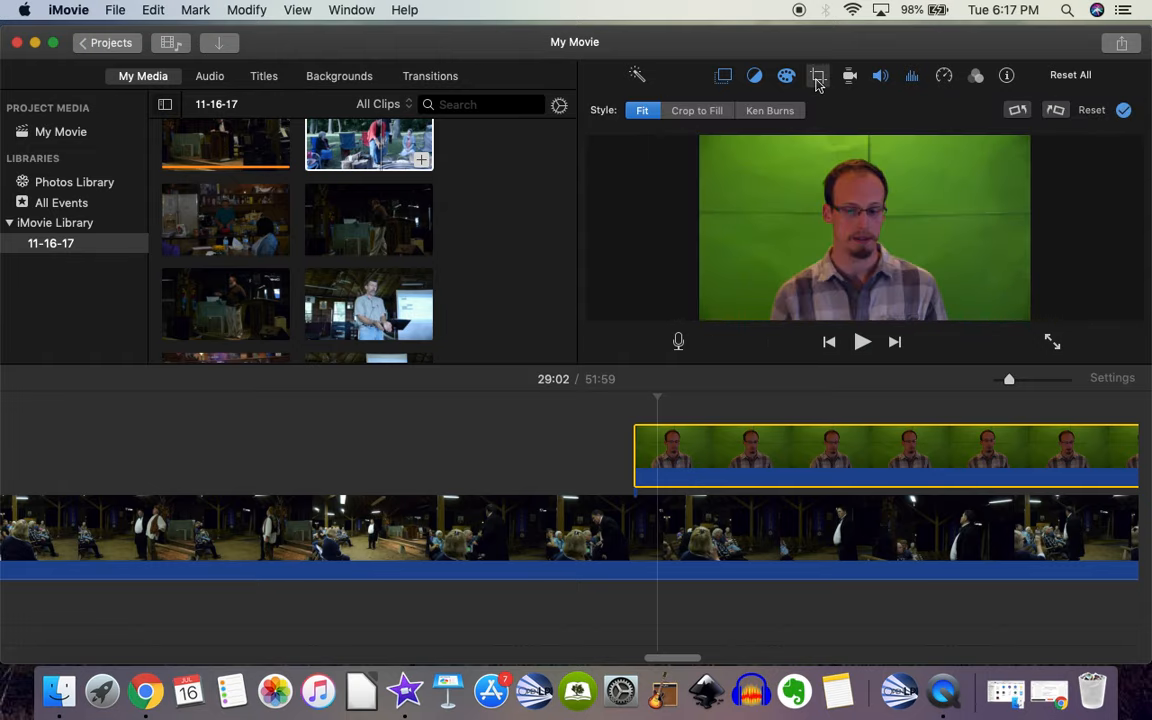
left_click(690, 112)
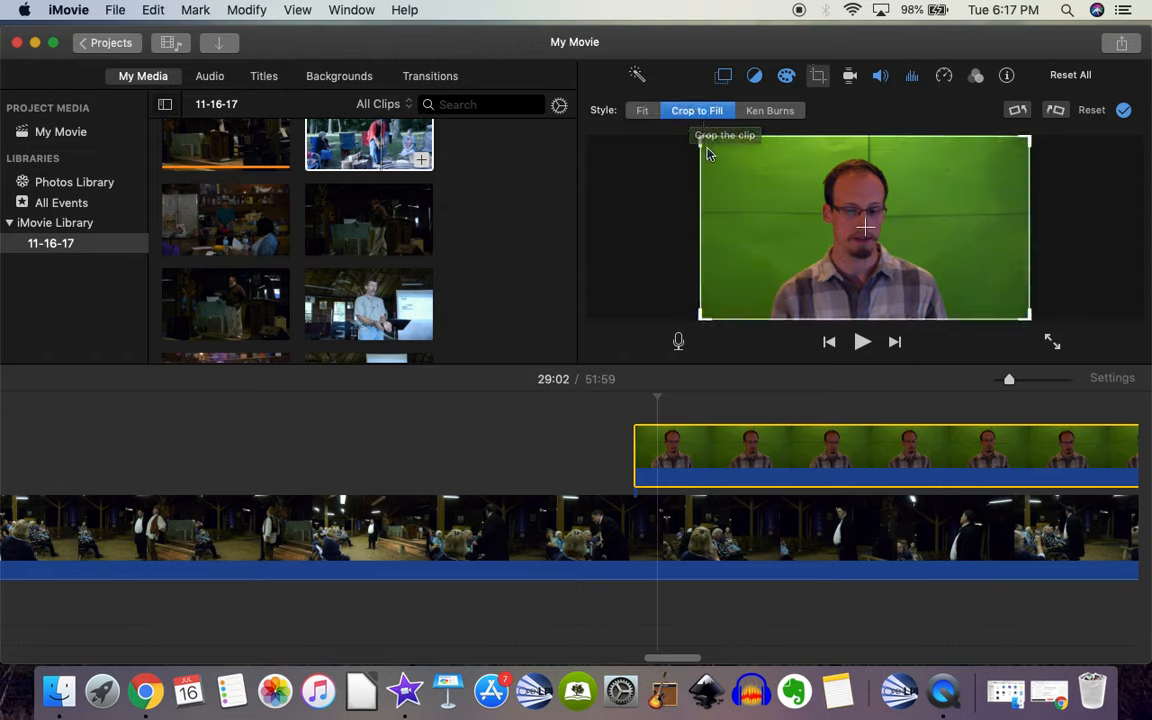
Shrink the crop frame to about three quarters of the picture and move it to the upper right around the man's head and shoulders.
left_click_drag(733, 148, 792, 207)
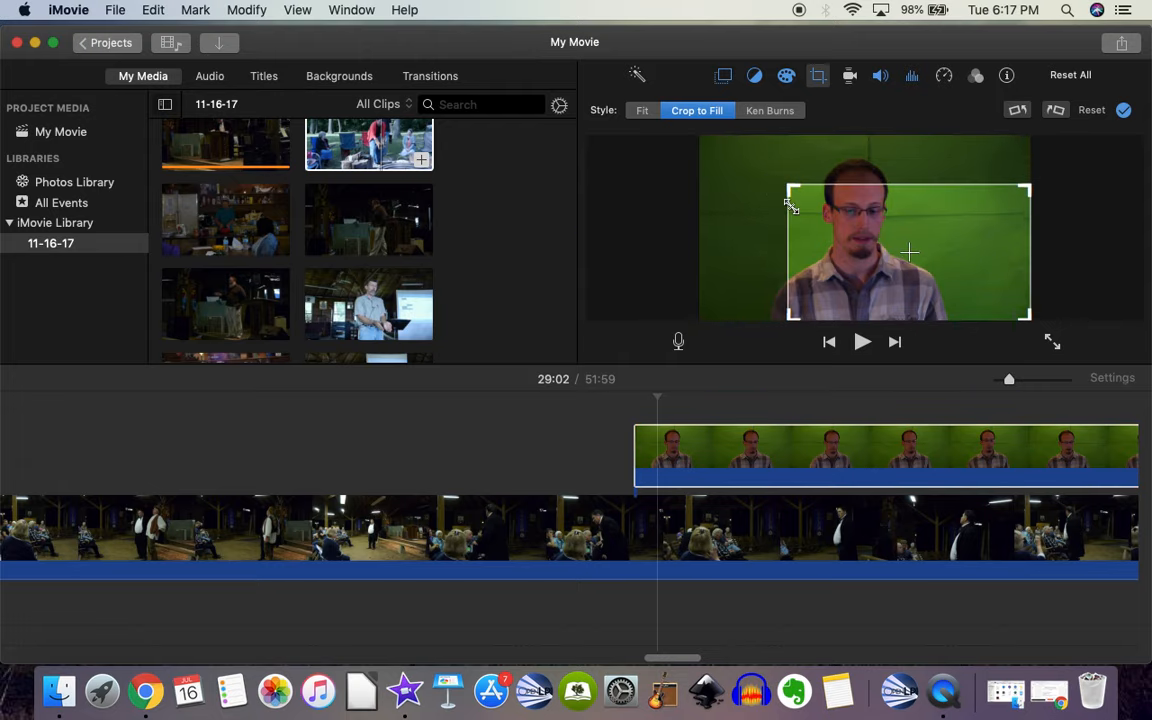
left_click_drag(910, 255, 810, 227)
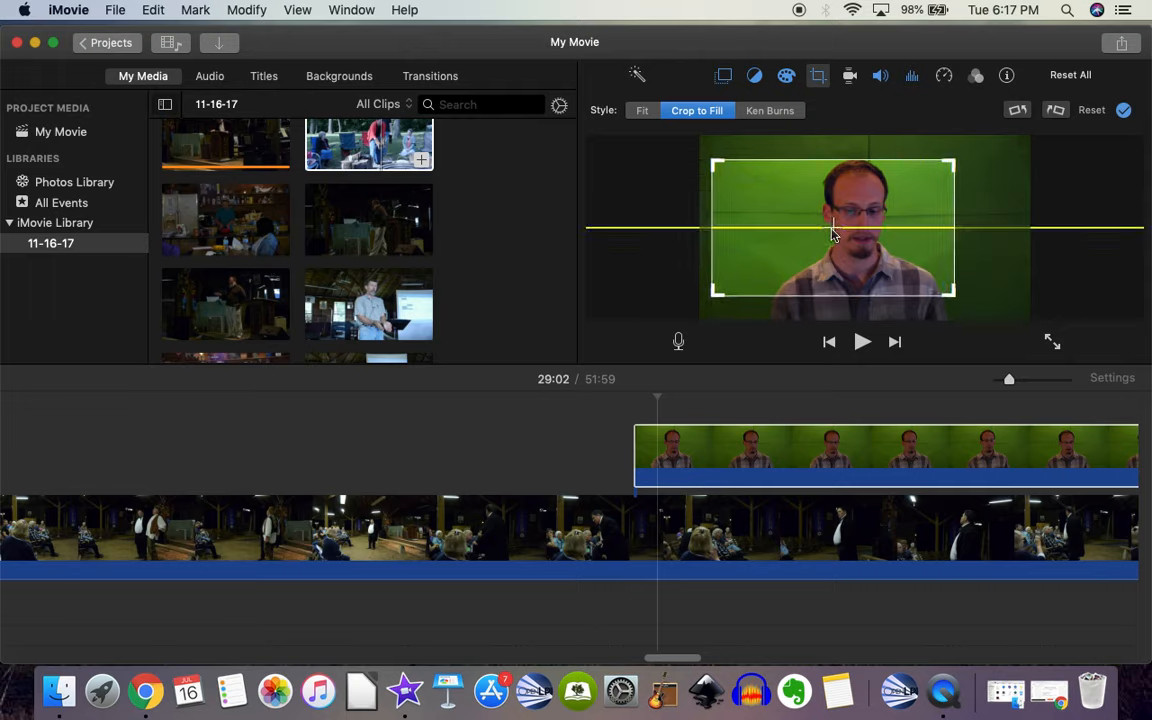
left_click_drag(820, 228, 910, 225)
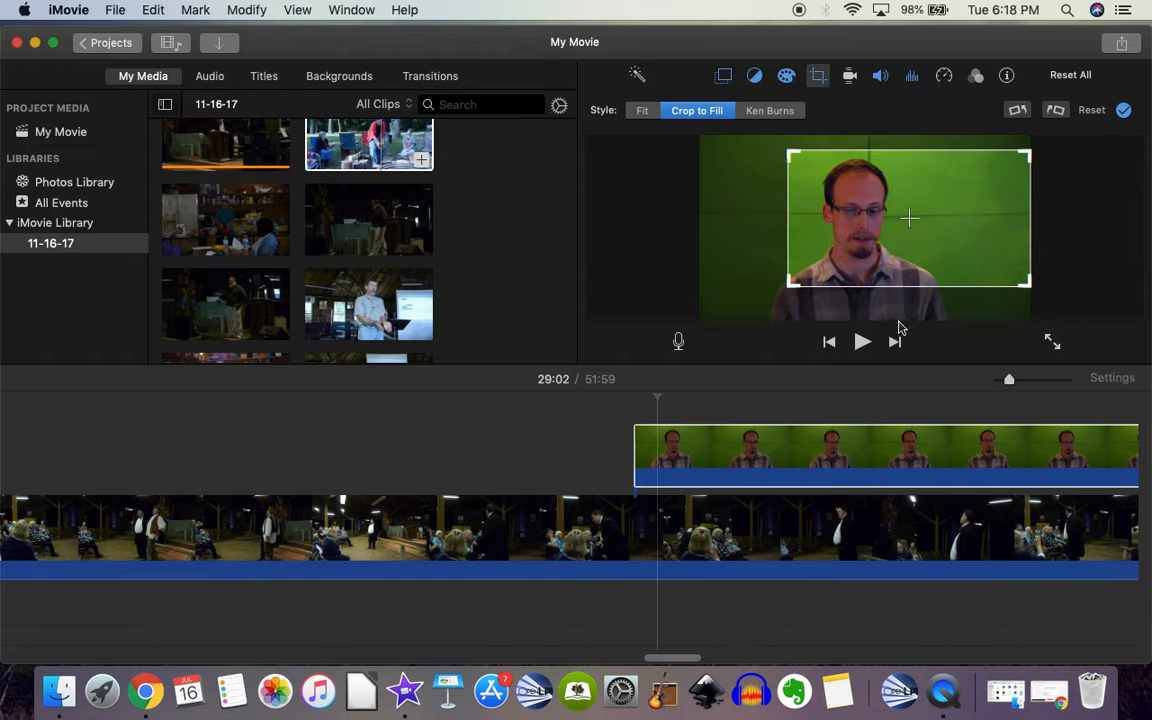
Play from just before the overlay starts to check the cropped green-screen clip.
left_click(620, 437)
key("space")
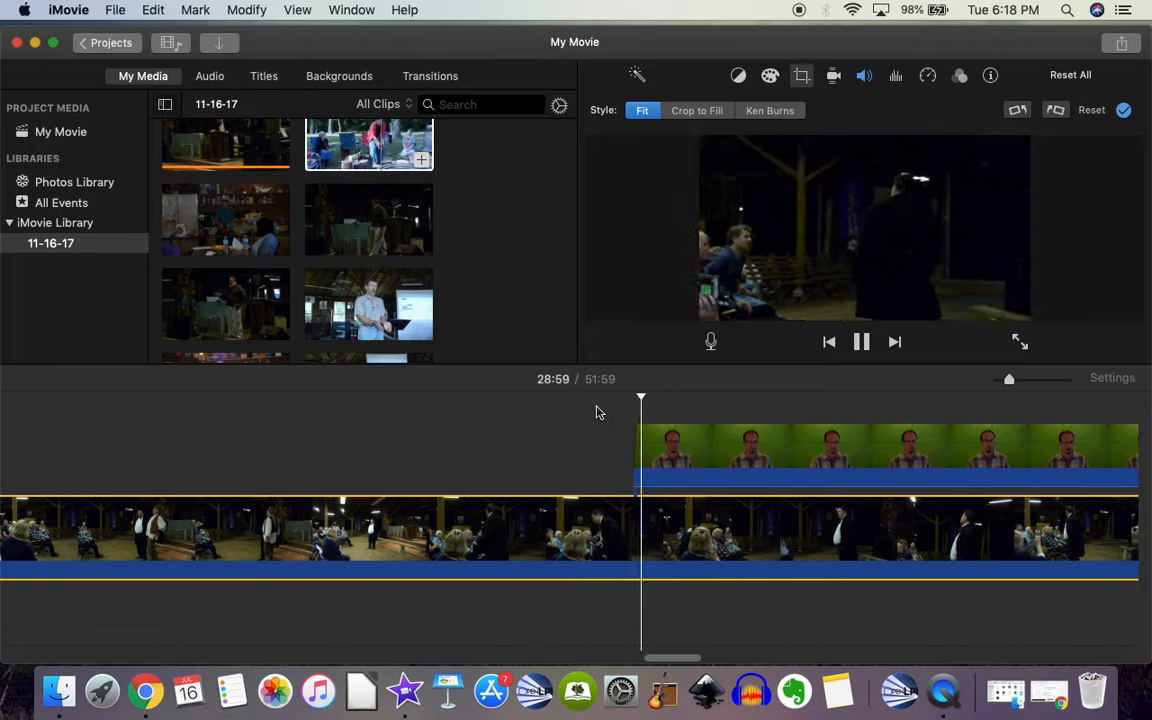
left_click(668, 448)
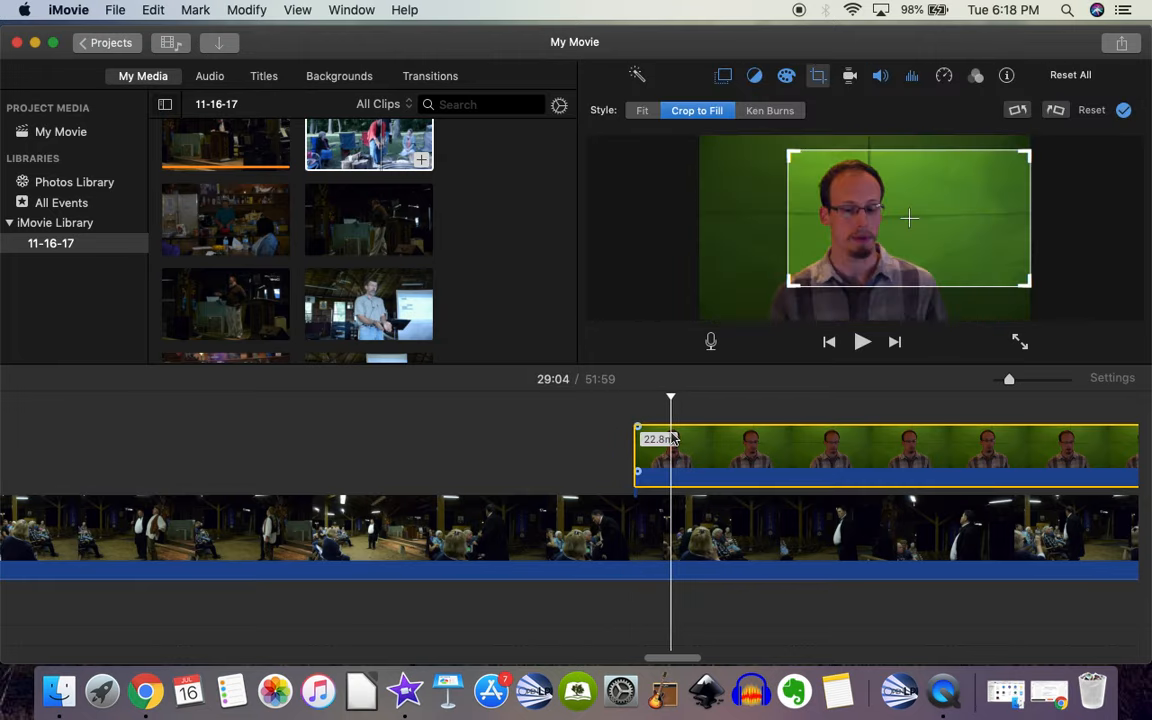
left_click(640, 415)
key("v")
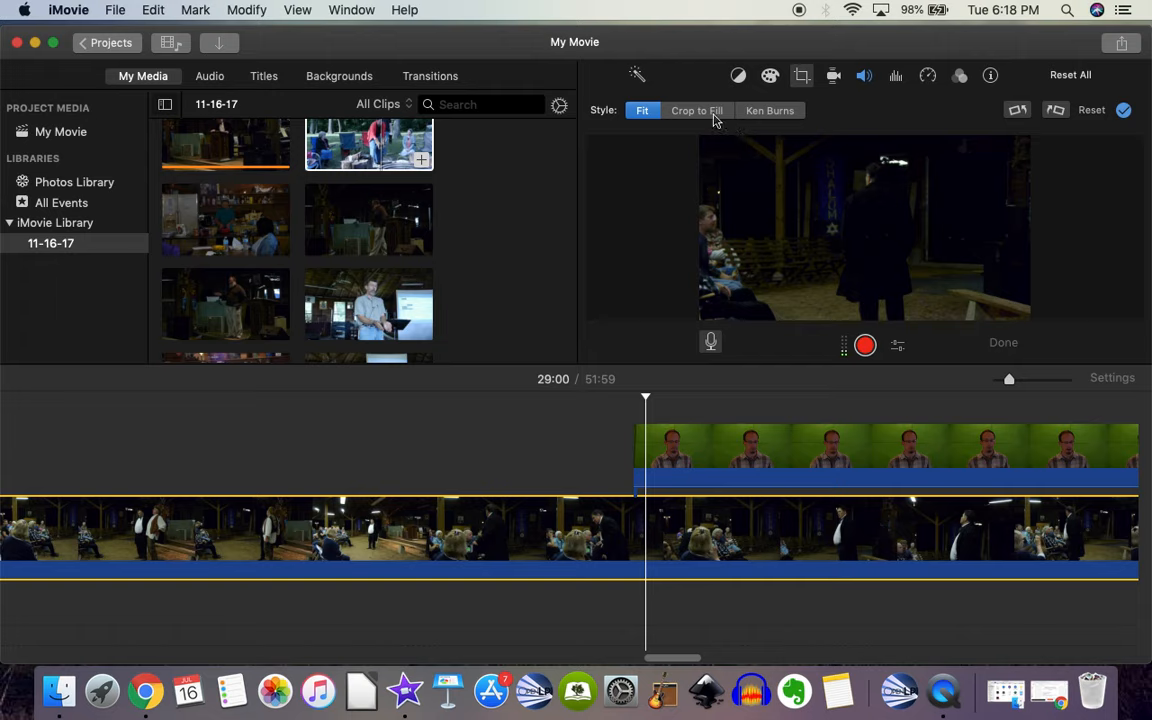
Enlarge the green-screen clip's crop frame back to the full picture and check the inset near the overlay's start.
left_click(740, 450)
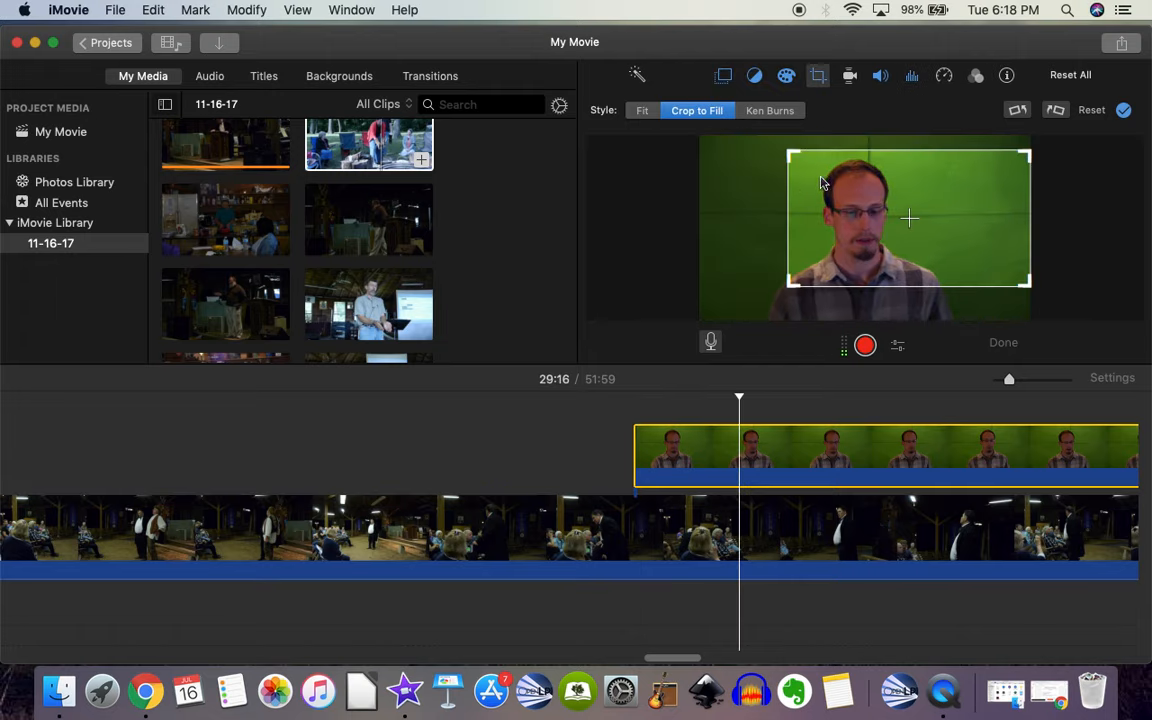
left_click_drag(764, 157, 628, 125)
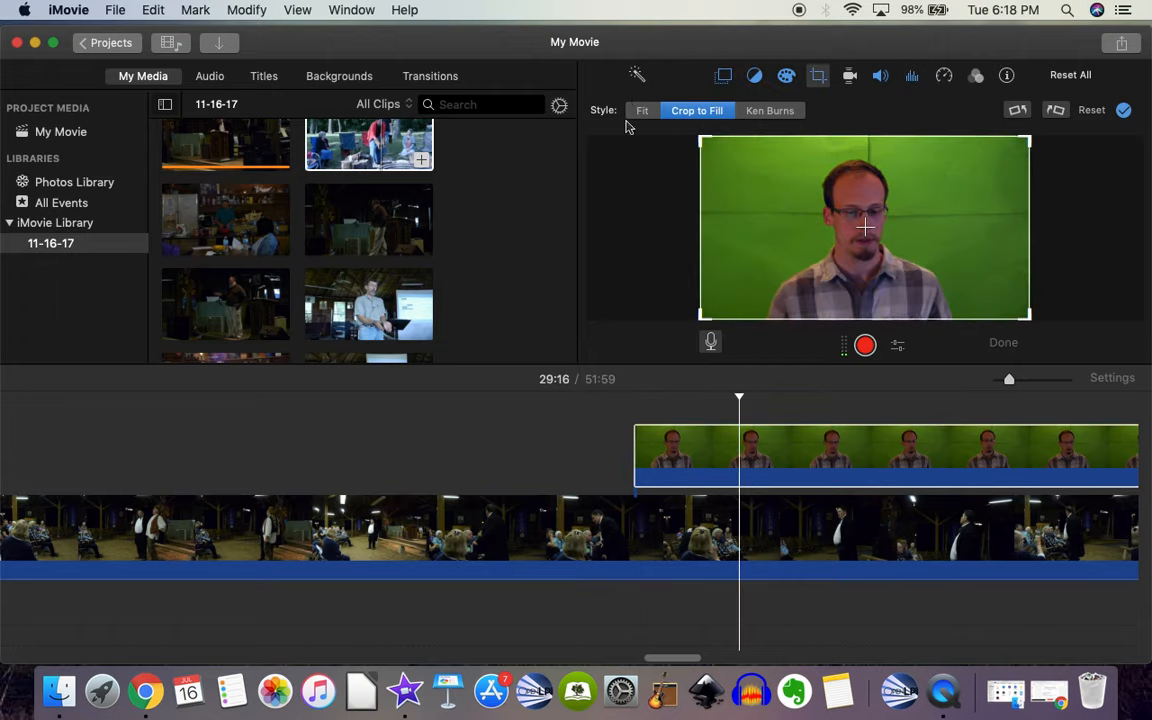
left_click(616, 398)
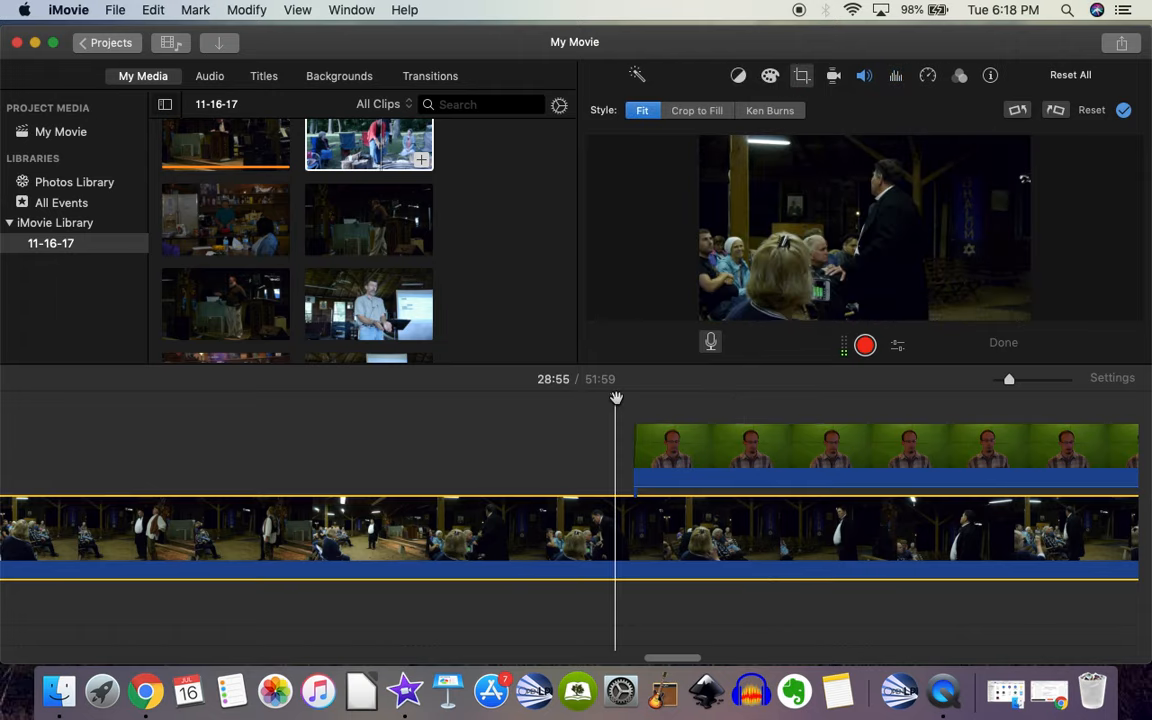
left_click(657, 412)
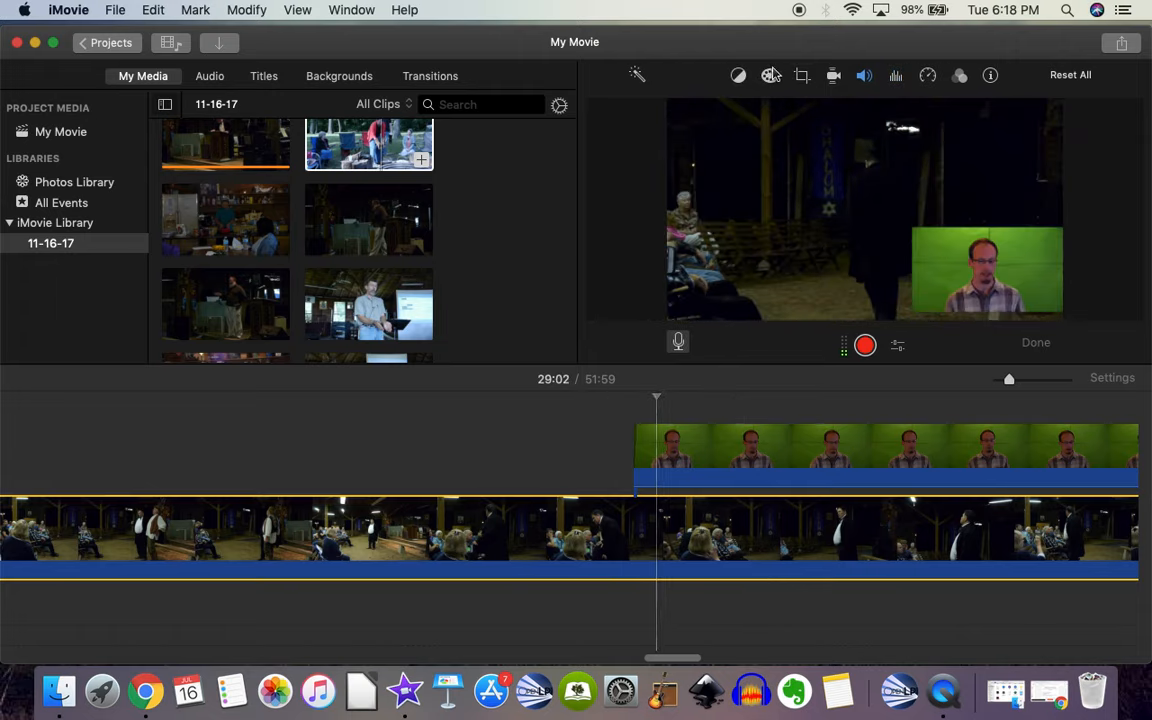
Switch the green-screen clip's overlay style from Picture in Picture to Split Screen.
left_click(740, 78)
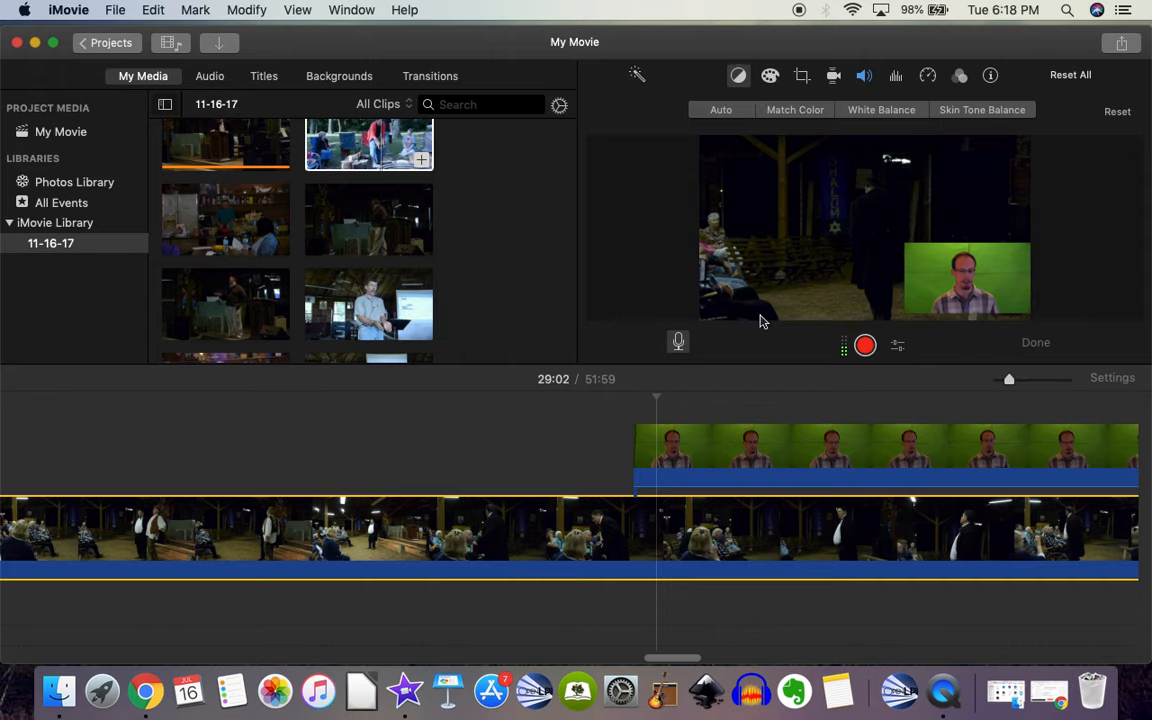
left_click(751, 450)
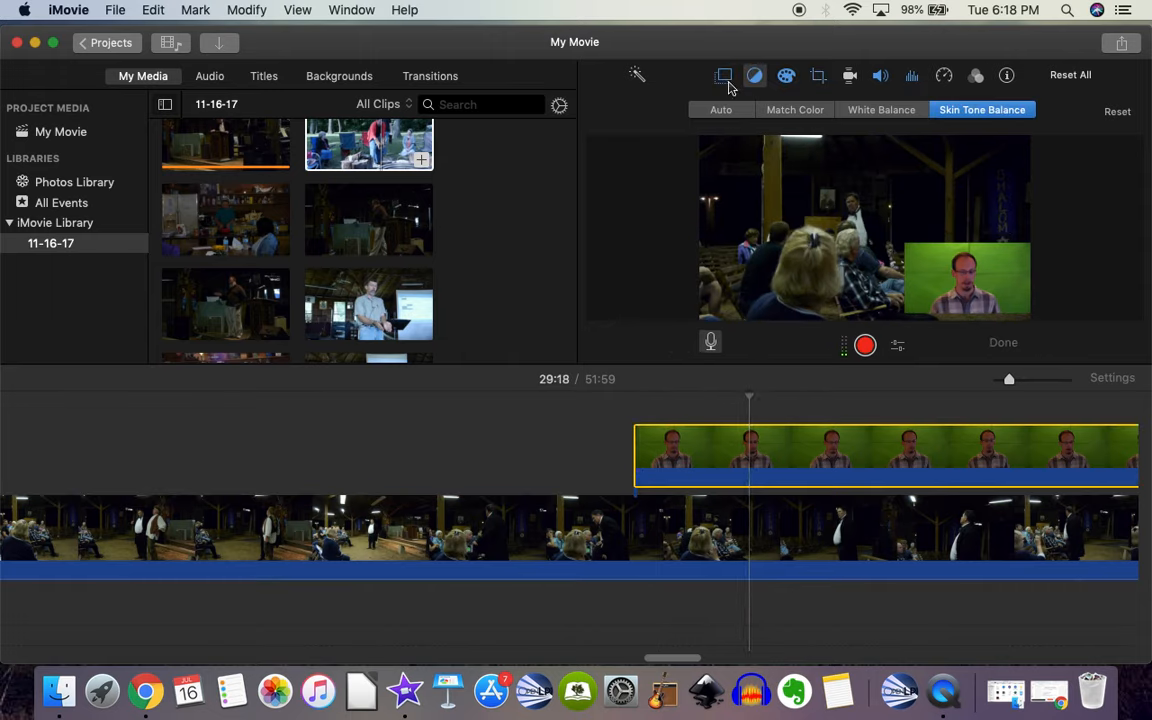
left_click(725, 77)
left_click(676, 112)
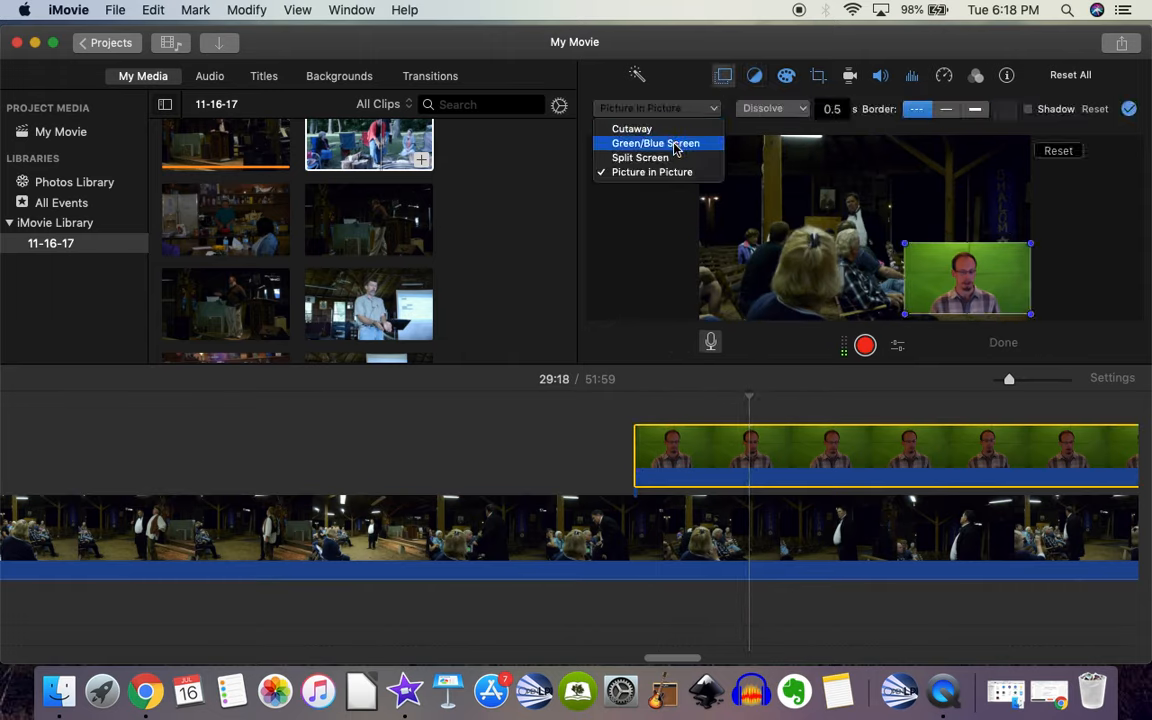
left_click(676, 168)
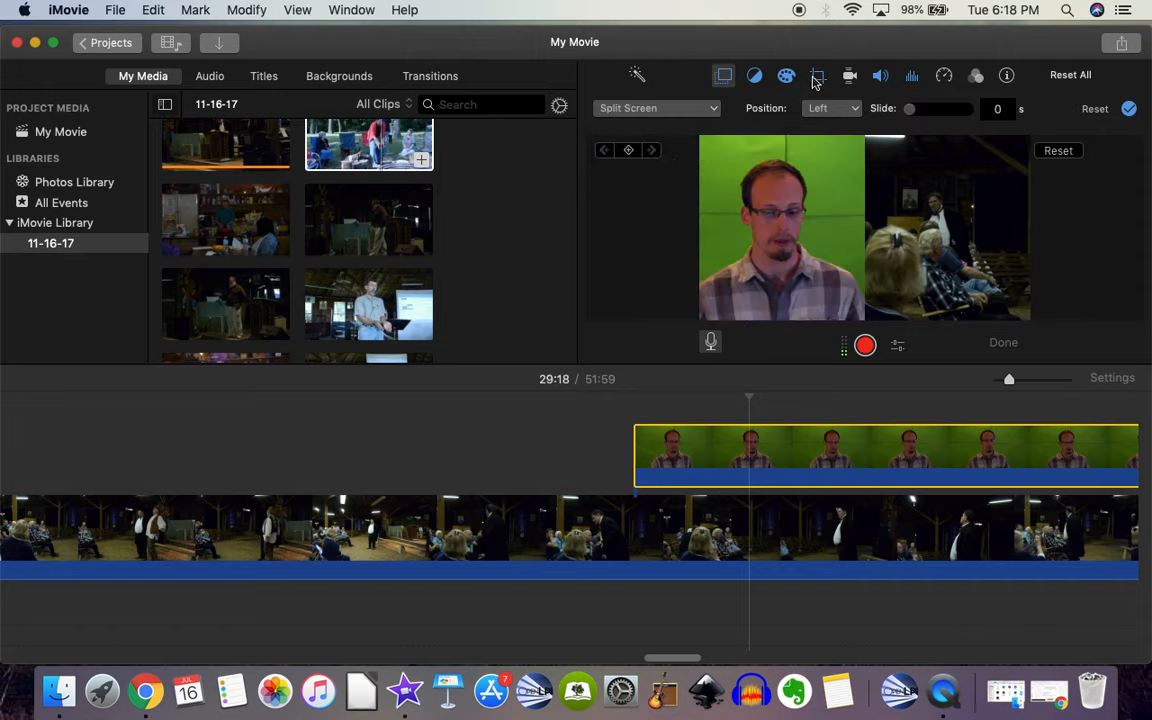
Shrink the green-screen clip's crop frame to about 70% of the picture and raise it so the man sits in its left part.
left_click(817, 77)
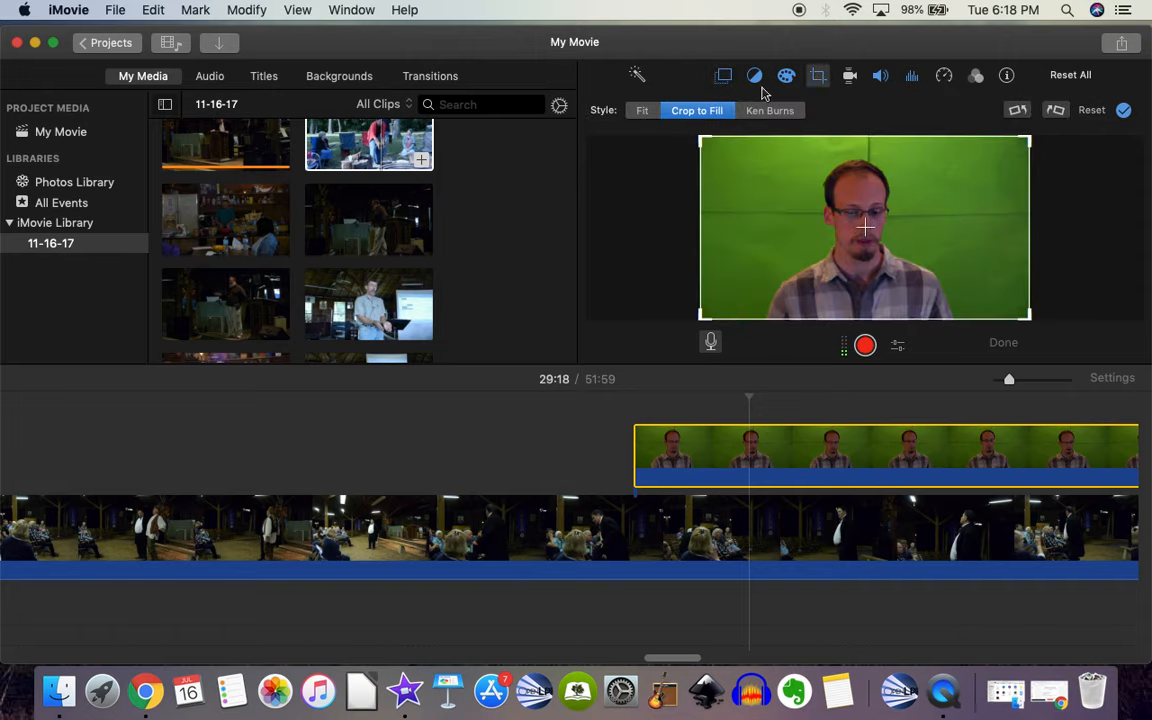
left_click_drag(701, 137, 802, 196)
left_click_drag(862, 235, 852, 195)
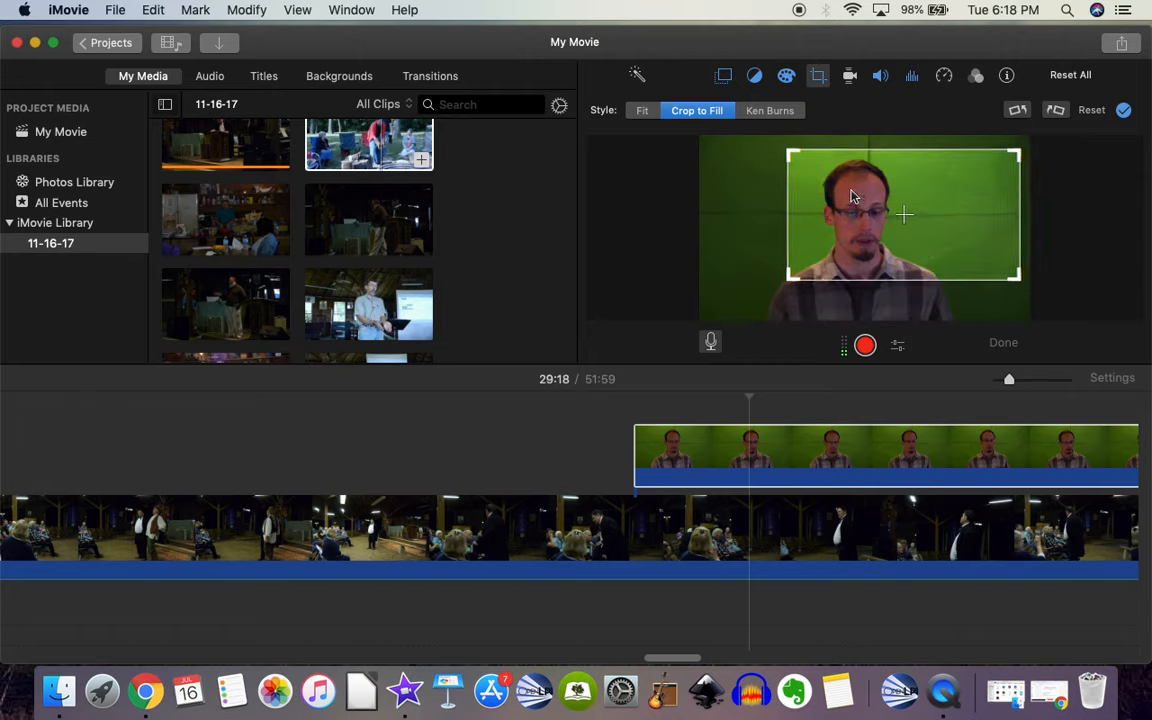
Play the start of the overlaid section to preview the cropped clip in the split screen.
left_click(622, 405)
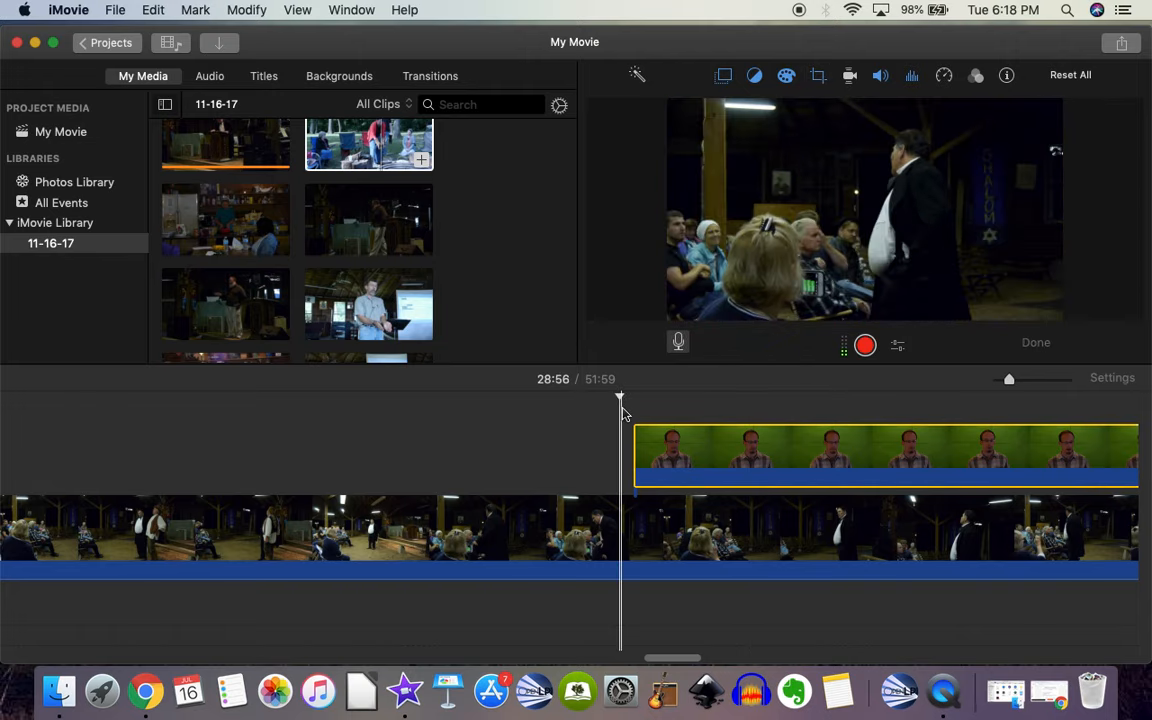
left_click(649, 413)
key("space")
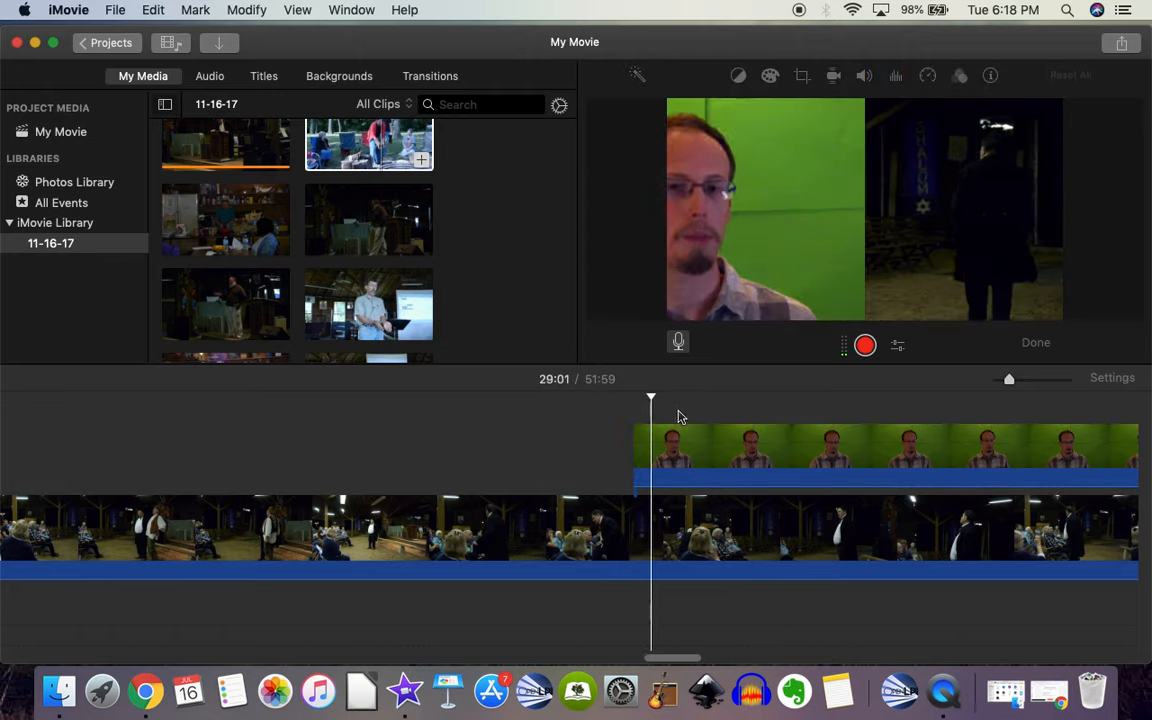
Move the green-screen clip's crop frame to the left edge of the picture so the man sits in its right part.
left_click(746, 445)
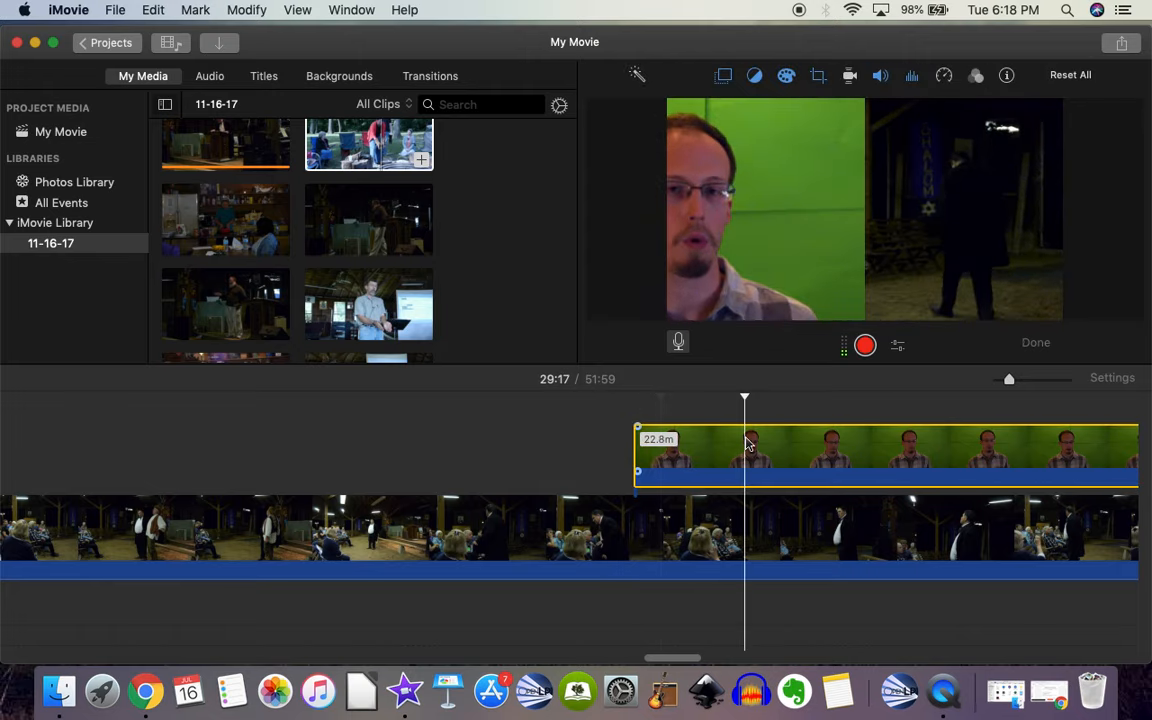
left_click(817, 77)
left_click_drag(905, 217, 793, 227)
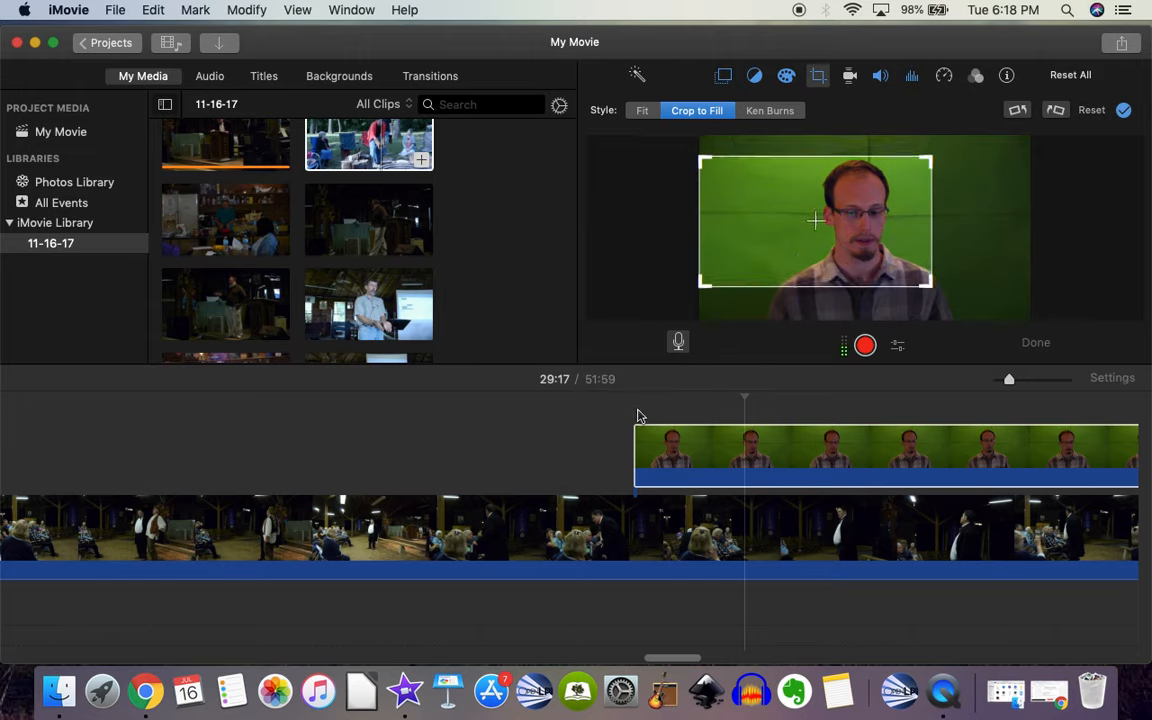
Play the start of the overlaid section to preview the split screen with the shifted crop.
left_click(637, 418)
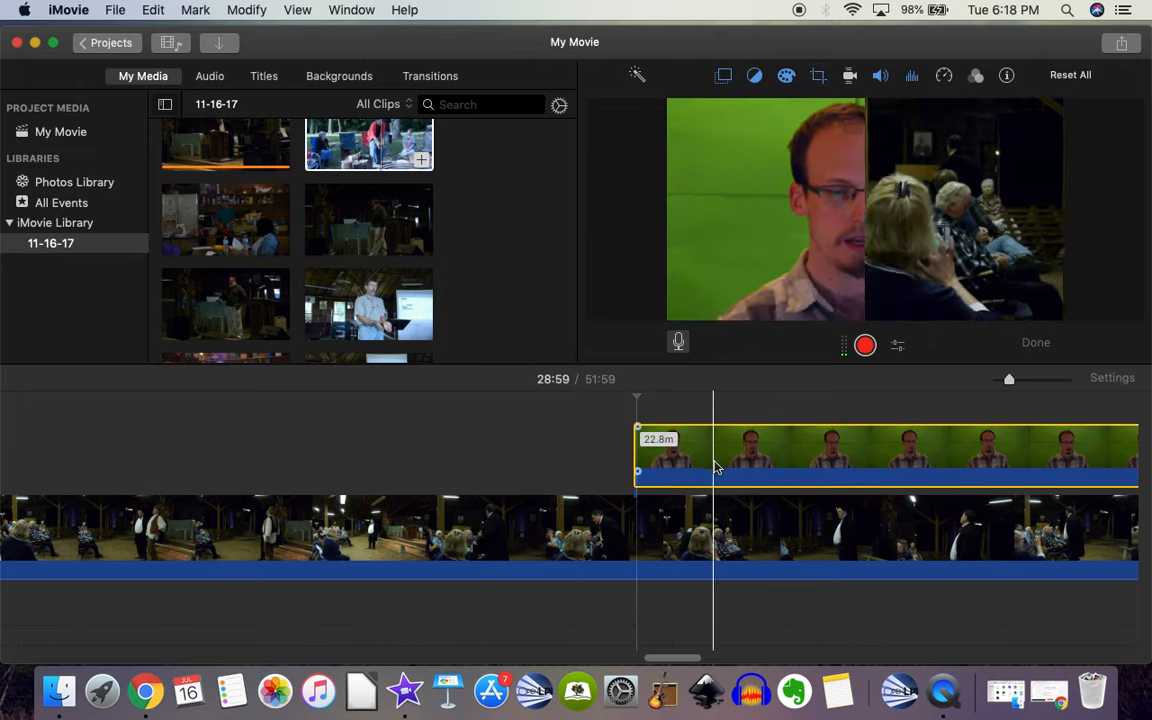
left_click(692, 515)
key("space")
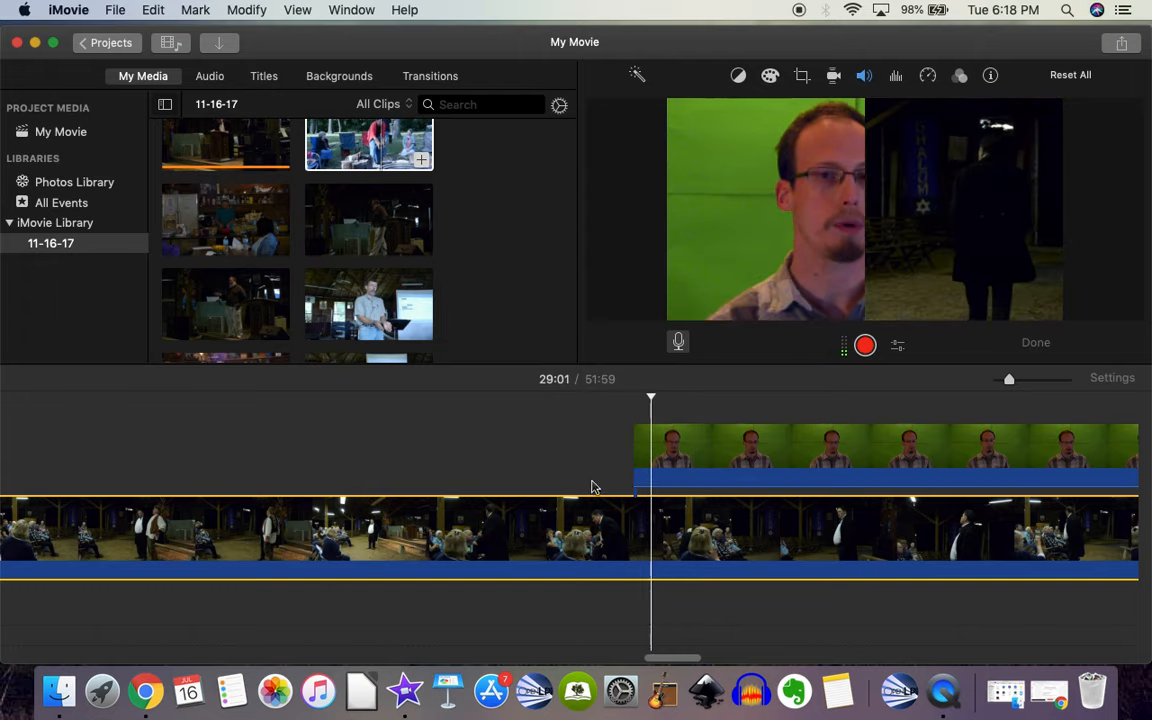
key("space")
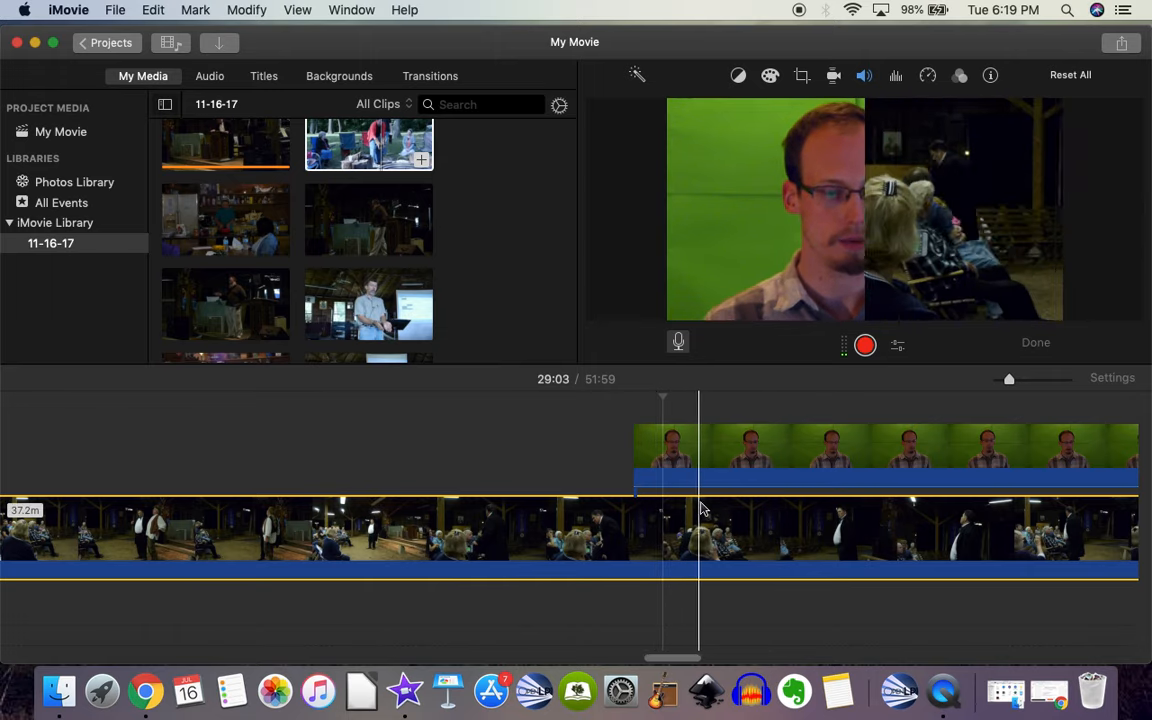
Crop the play footage with Crop to Fill, shrinking the crop frame to about 55% and placing it over the audience at the picture's left edge.
left_click(689, 513)
key("space")
key("space")
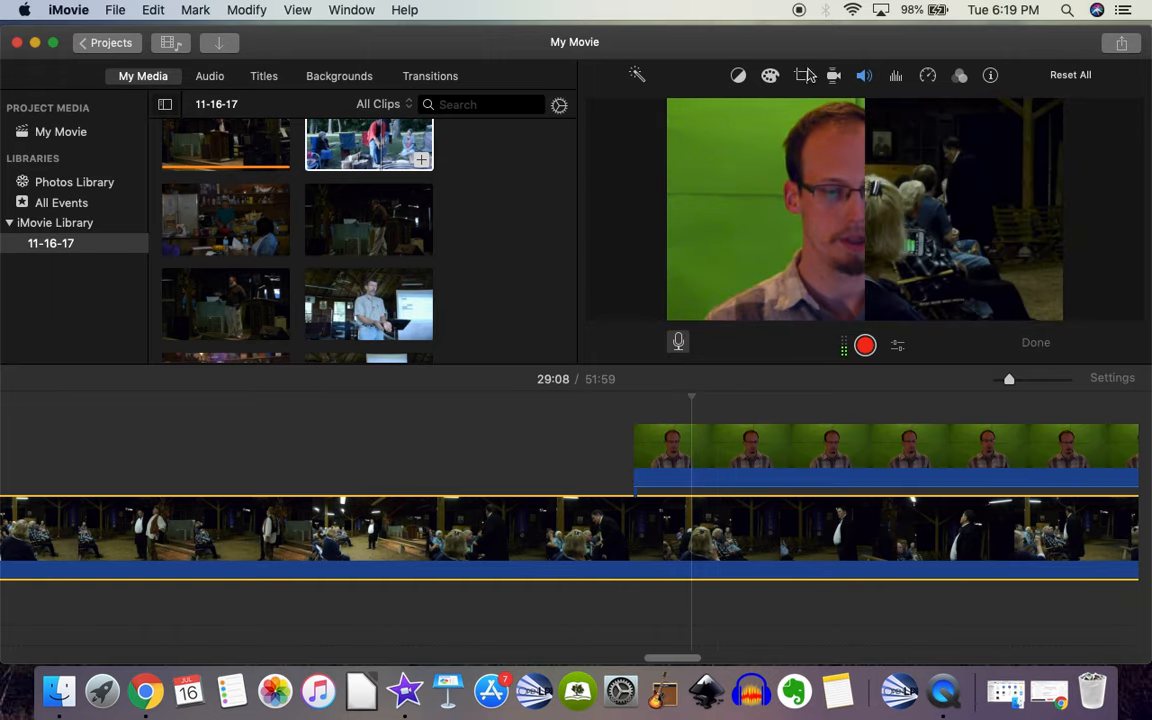
left_click(806, 75)
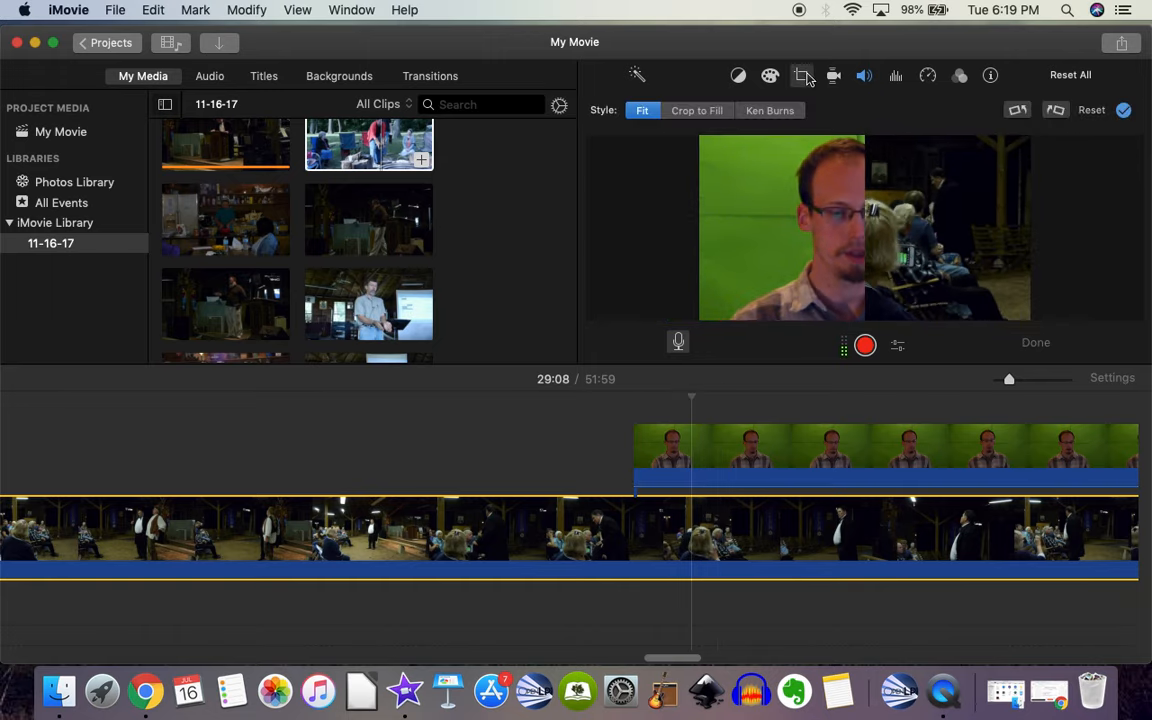
left_click(692, 112)
left_click_drag(705, 141, 780, 180)
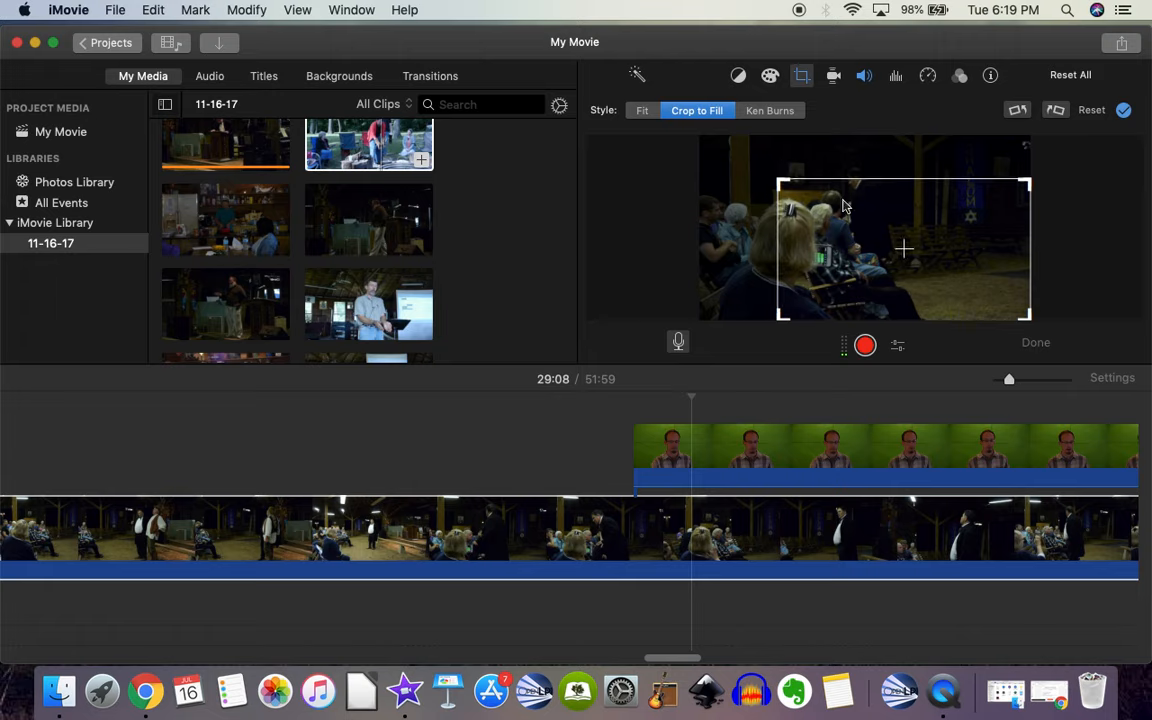
left_click_drag(908, 251, 828, 238)
left_click_drag(952, 308, 880, 268)
left_click_drag(790, 215, 789, 234)
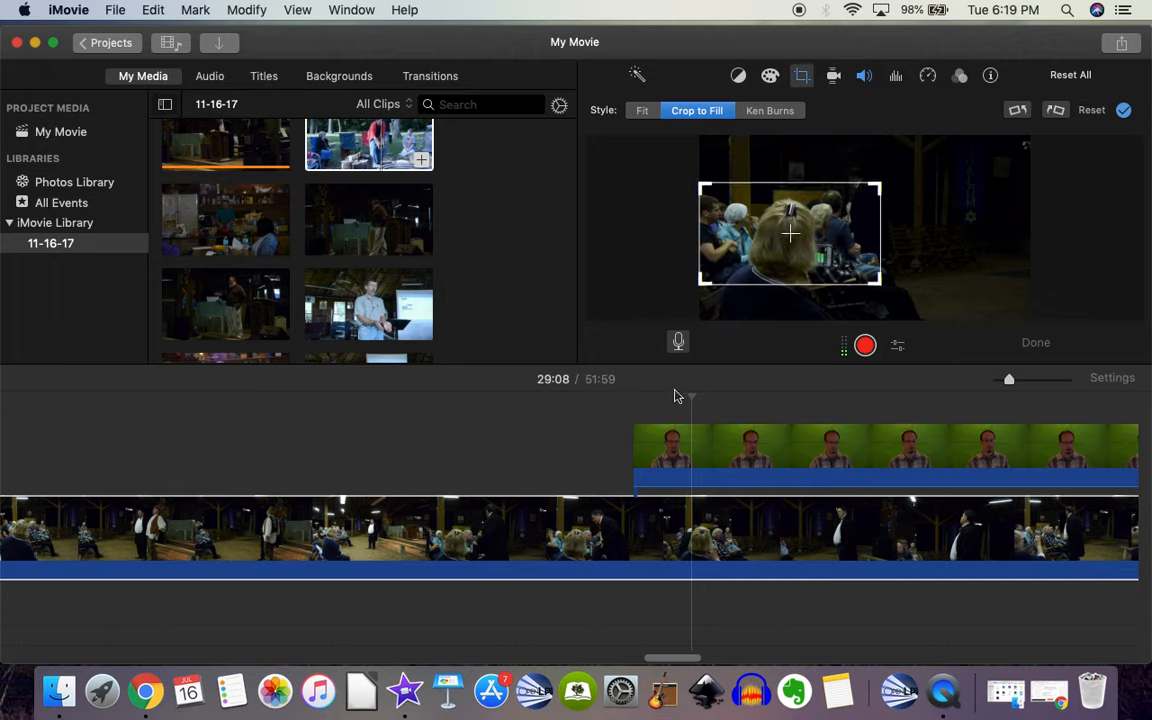
Play the split screen to preview the cropped play footage, and check that footage's crop frame.
left_click(685, 401)
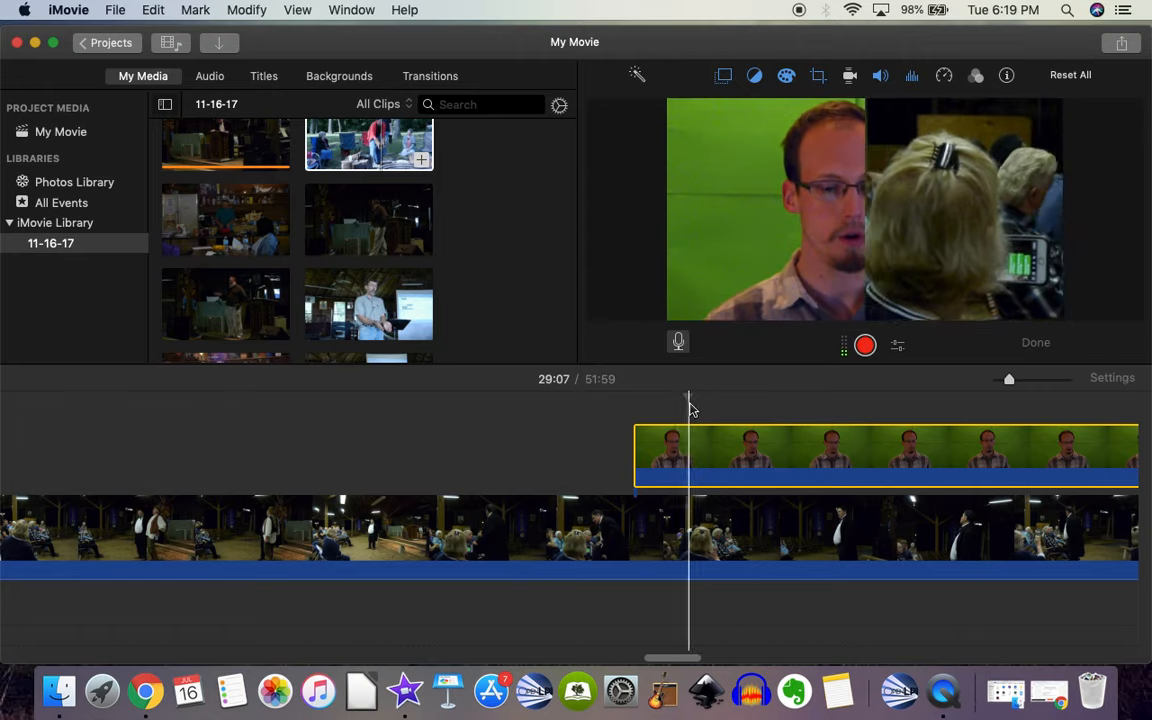
key("space")
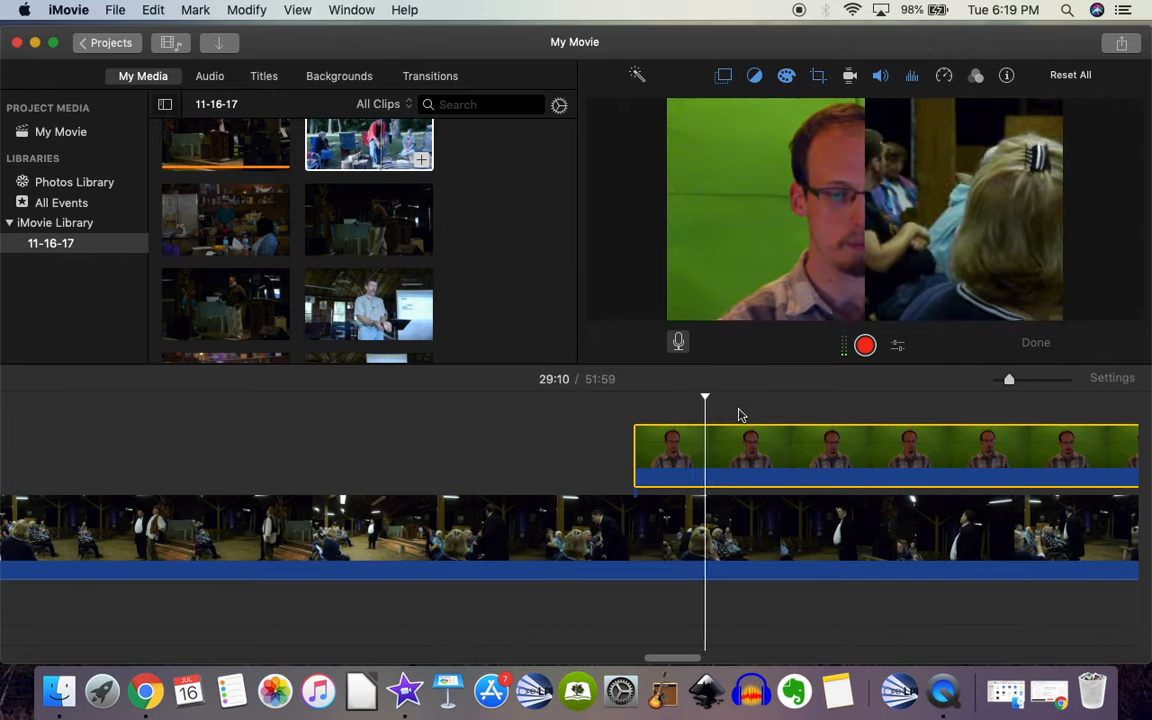
key("space")
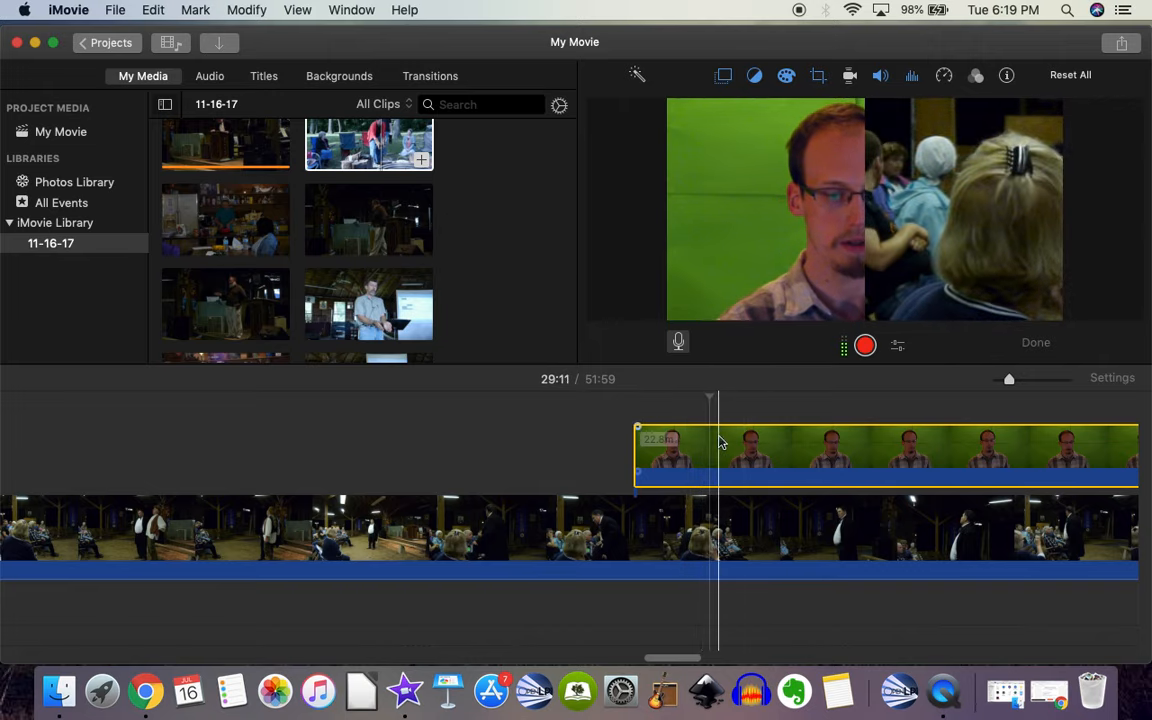
left_click(710, 542)
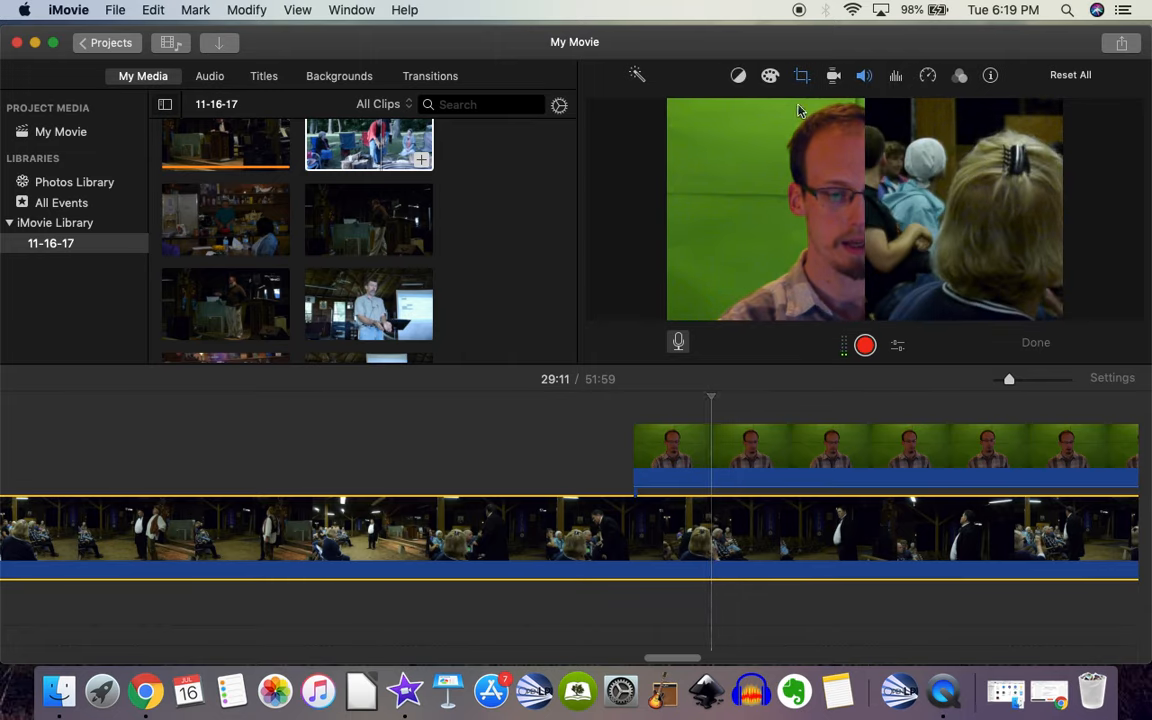
left_click(802, 77)
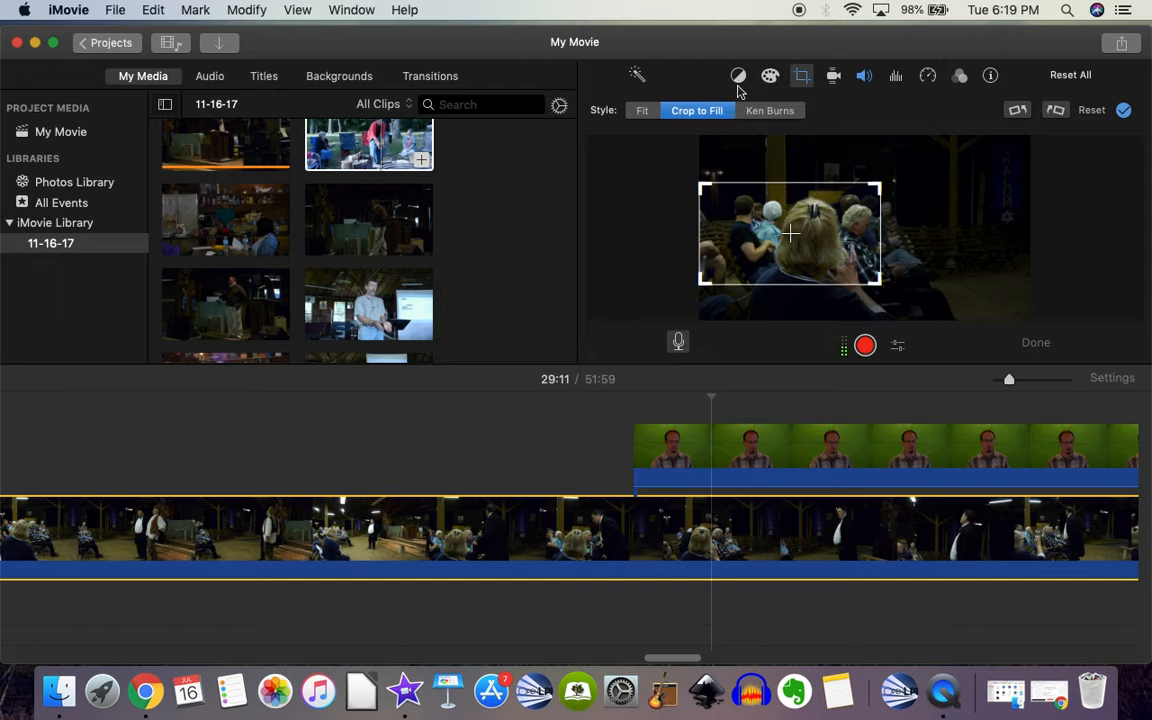
Switch the green-screen clip's overlay to Picture in Picture and enlarge its inset to cover the right 40% of the picture at full height.
left_click(666, 450)
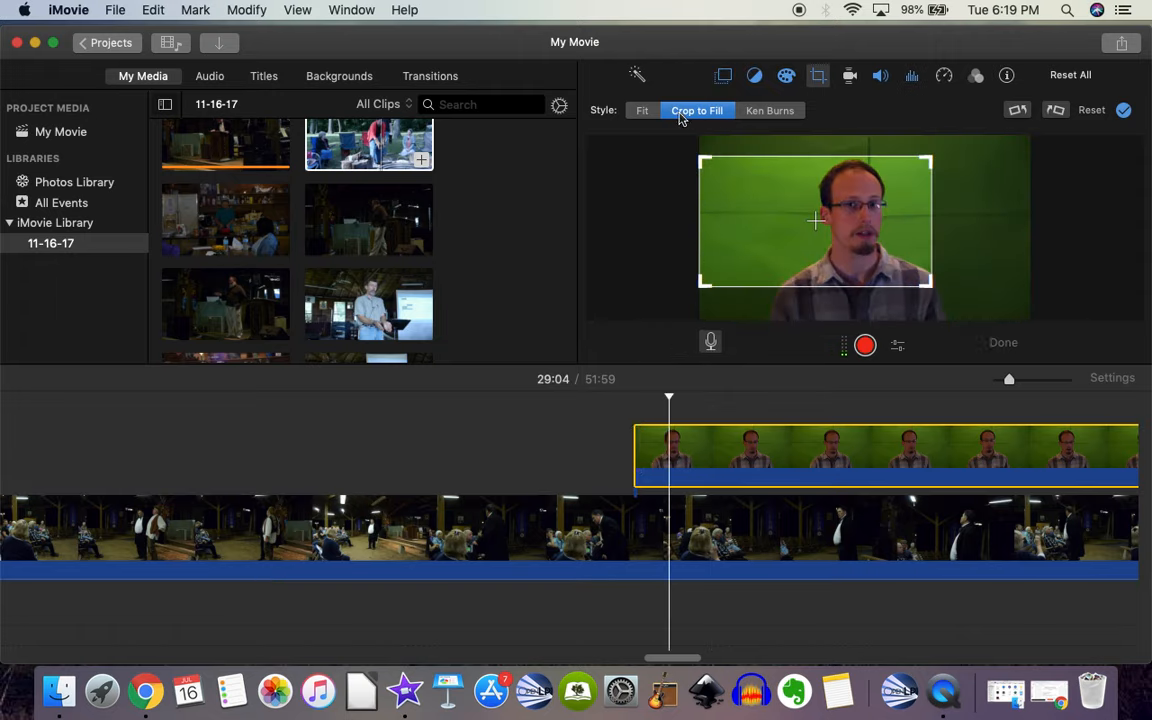
left_click(729, 82)
left_click(620, 105)
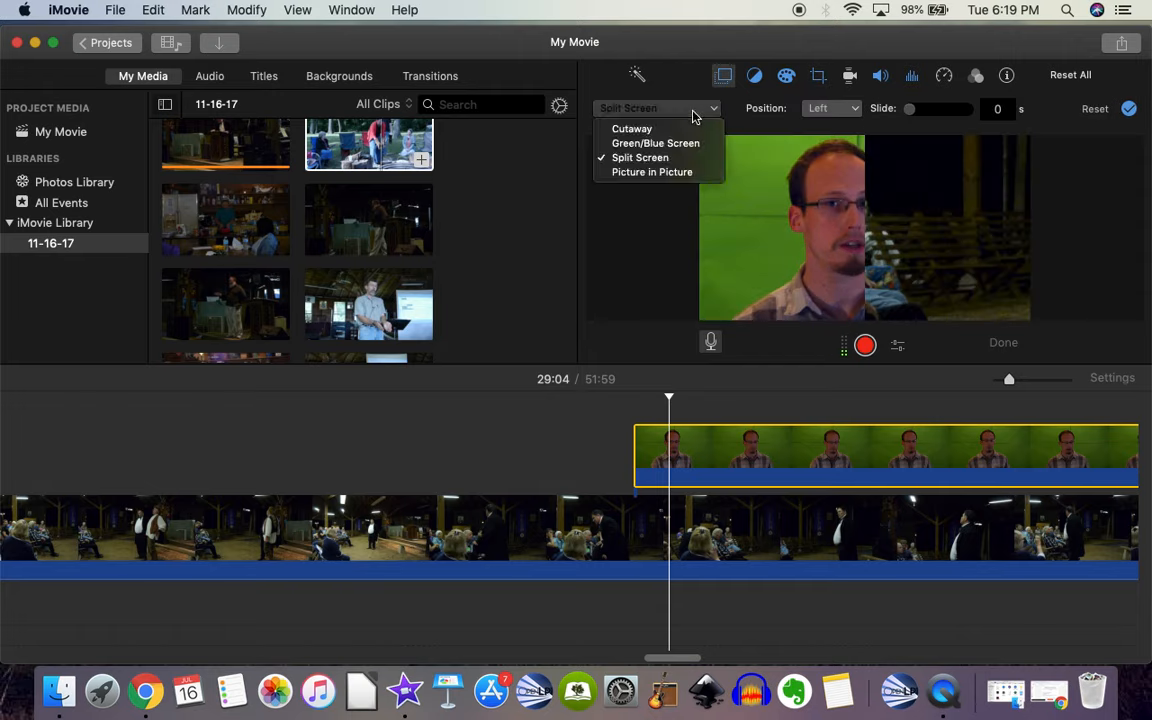
left_click(692, 173)
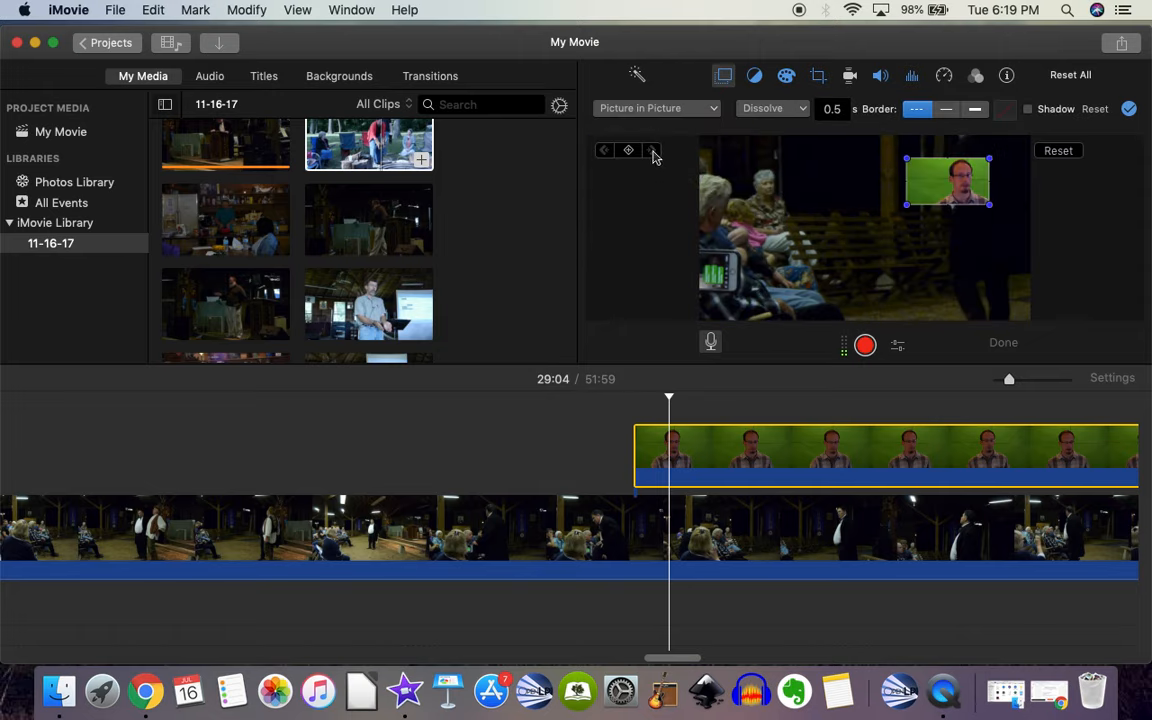
left_click_drag(903, 160, 794, 96)
left_click_drag(800, 205, 1126, 301)
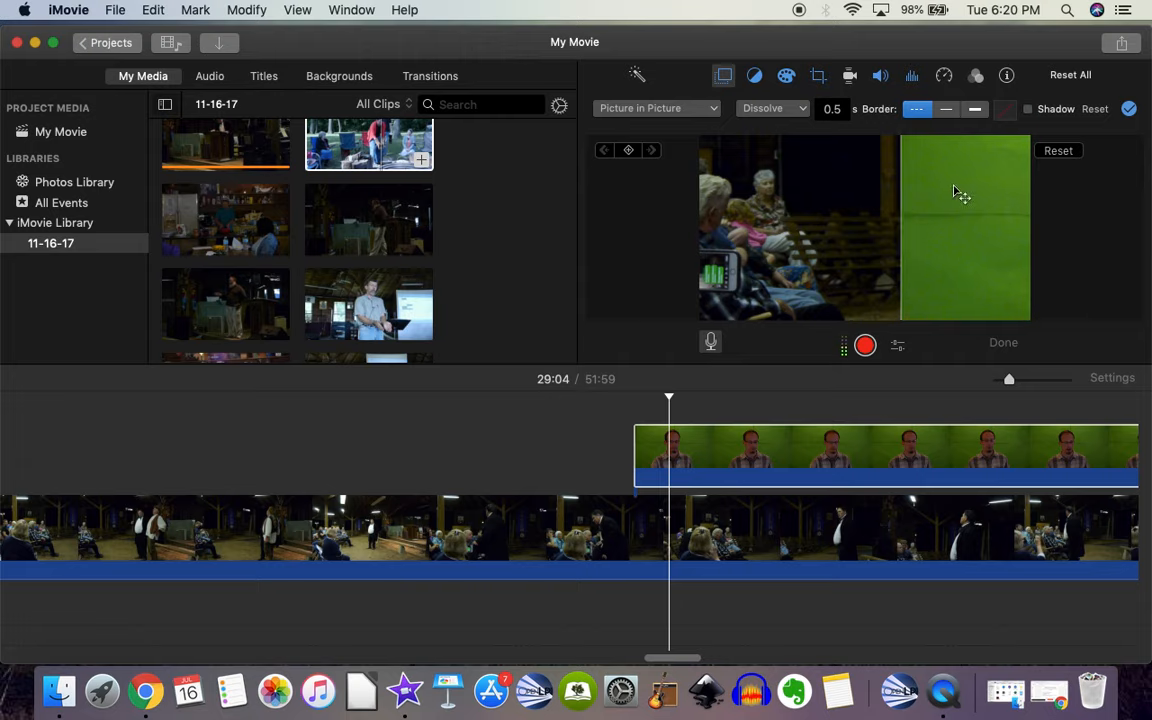
Move the green-screen clip's crop frame to the picture's right edge and shrink it to about two thirds so the man sits in its left part.
left_click(818, 78)
left_click_drag(815, 235, 944, 226)
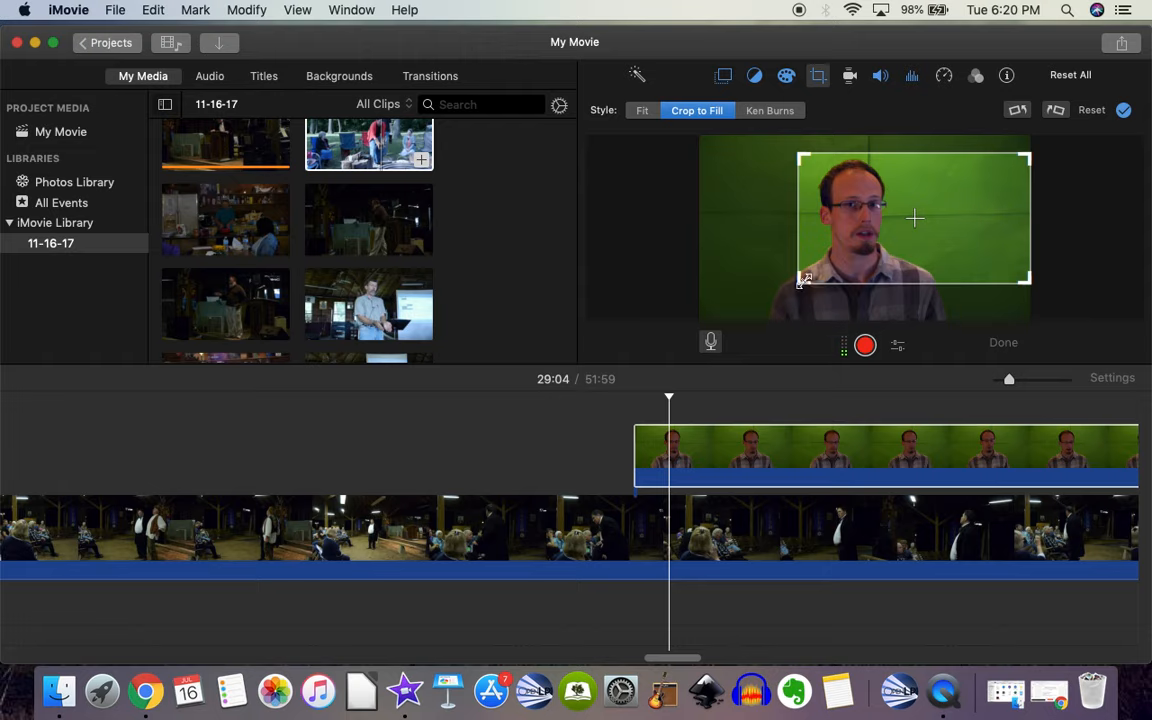
left_click_drag(805, 280, 815, 283)
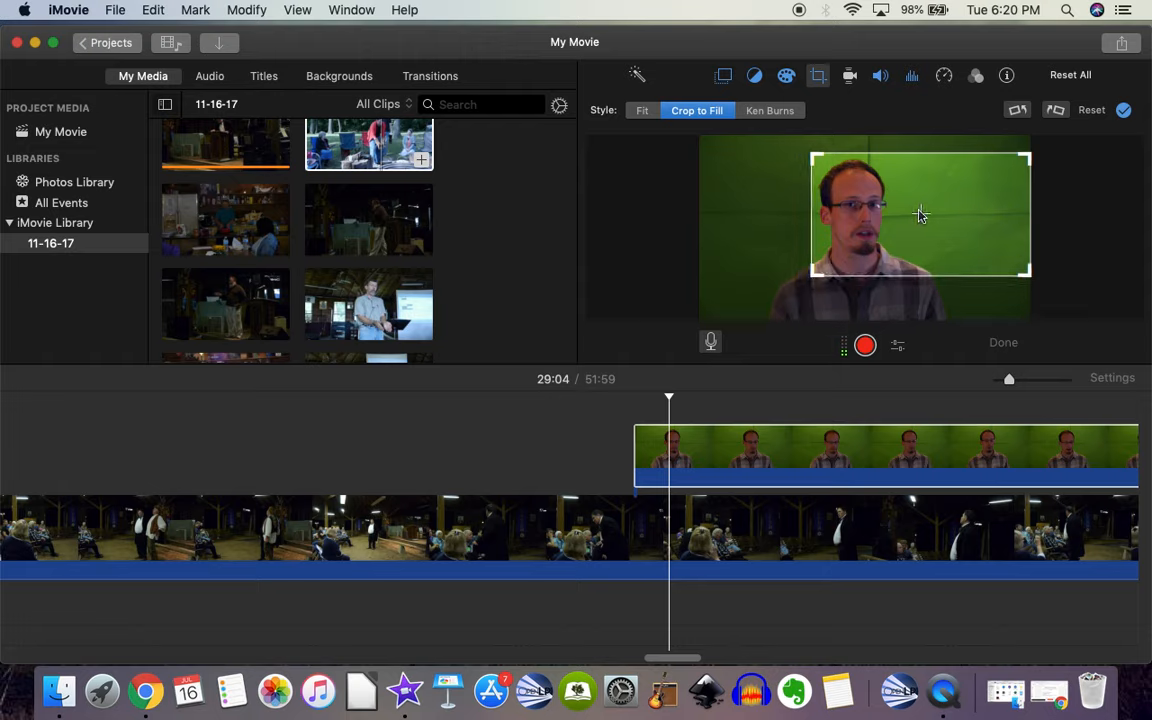
left_click_drag(928, 217, 926, 226)
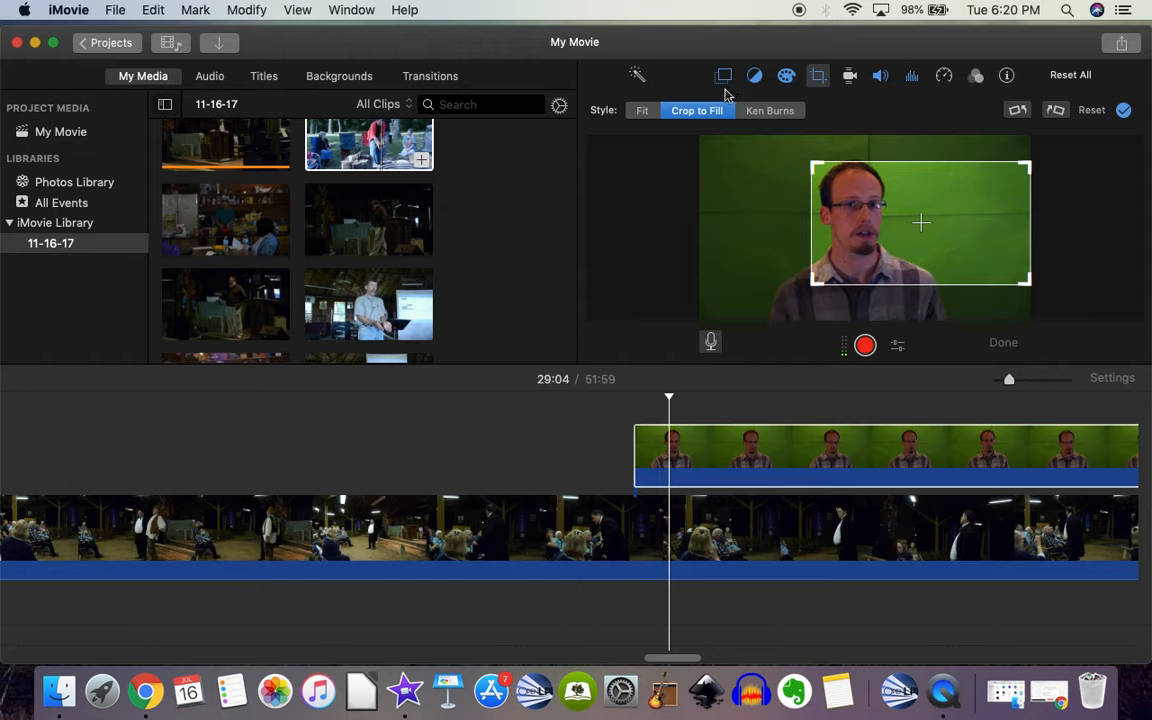
At 29:01, move the enlarged picture-in-picture inset leftward so it covers about half of the picture.
left_click(652, 405)
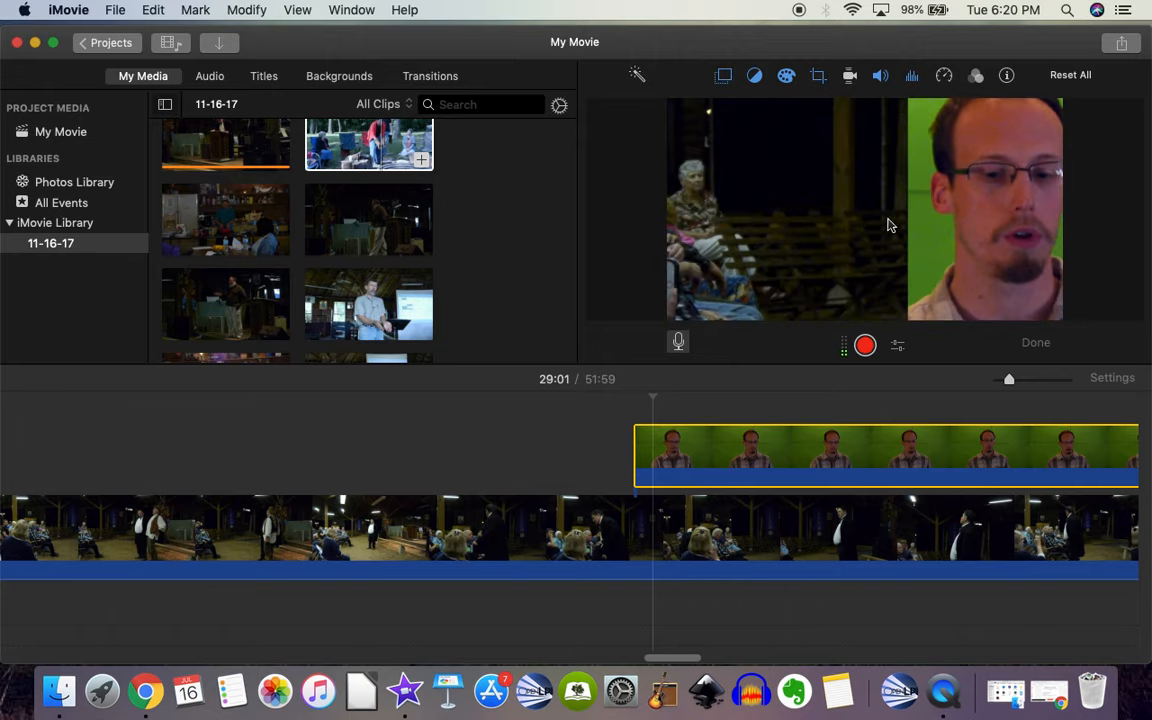
left_click(724, 77)
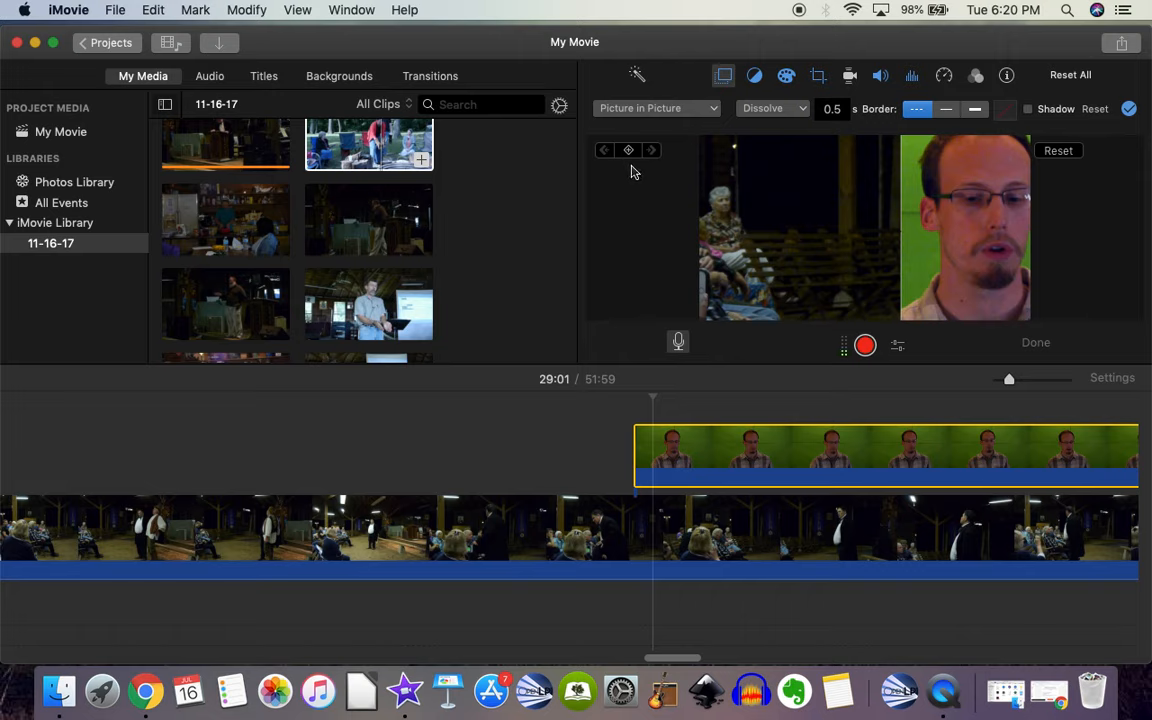
left_click_drag(958, 196, 907, 207)
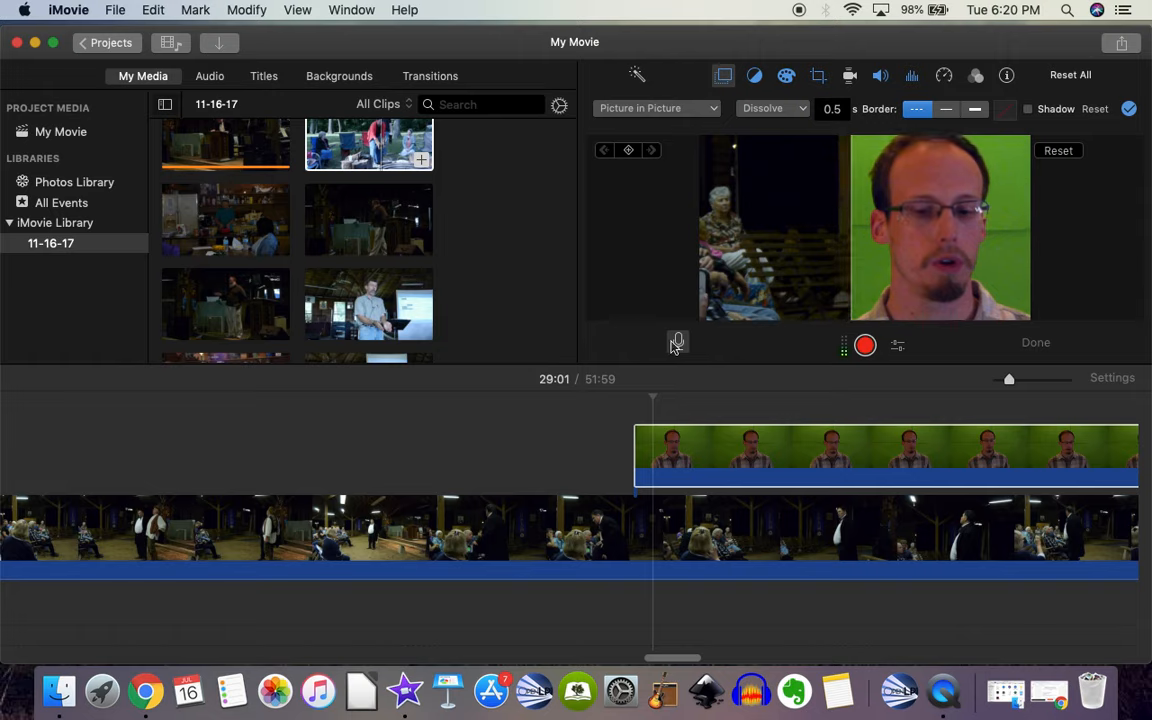
Play the start of the overlaid section to preview the enlarged inset beside the play footage.
left_click(637, 408)
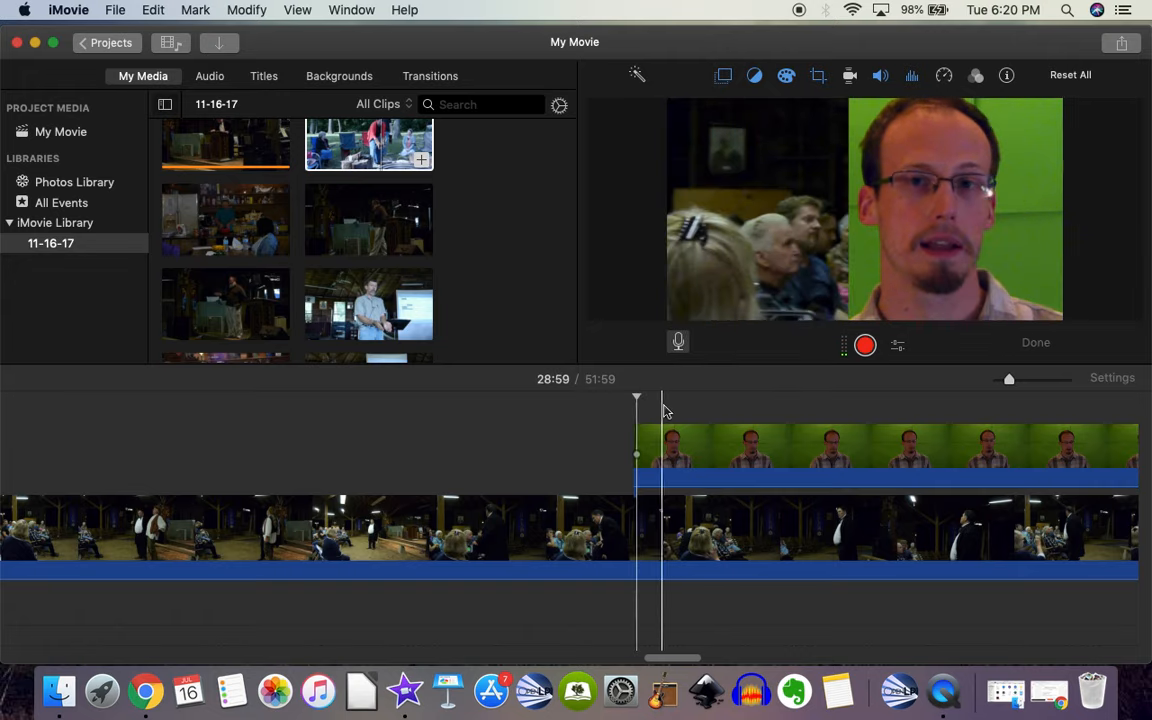
left_click(645, 432)
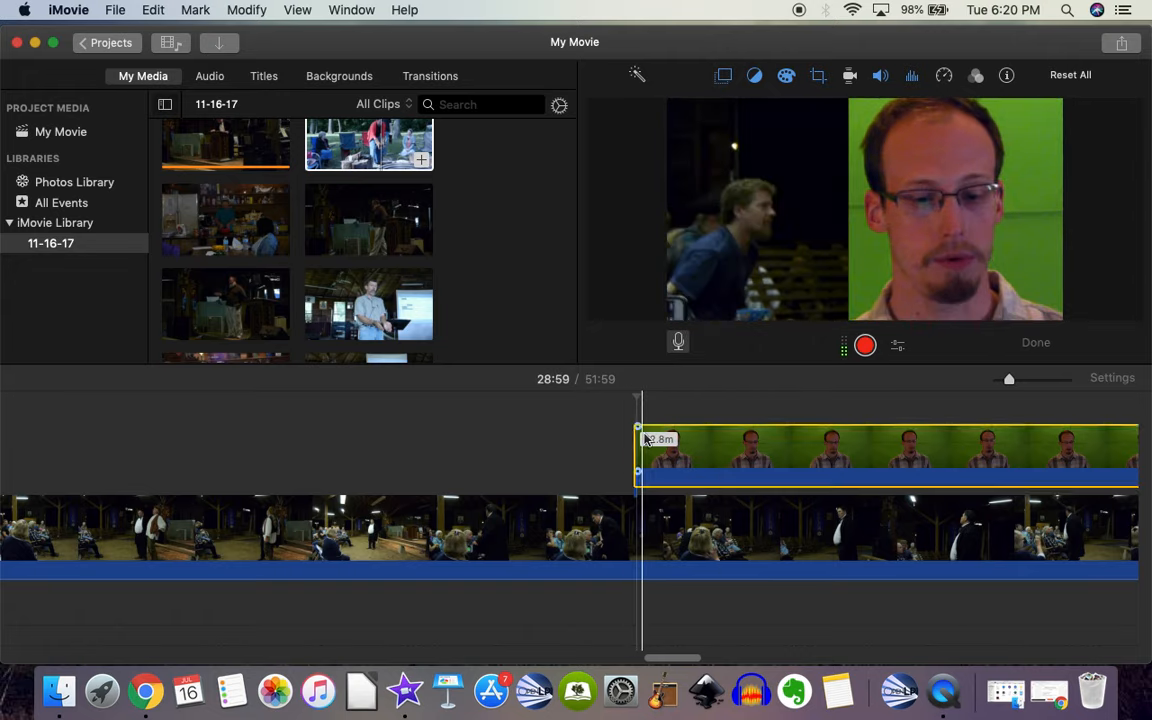
left_click(642, 411)
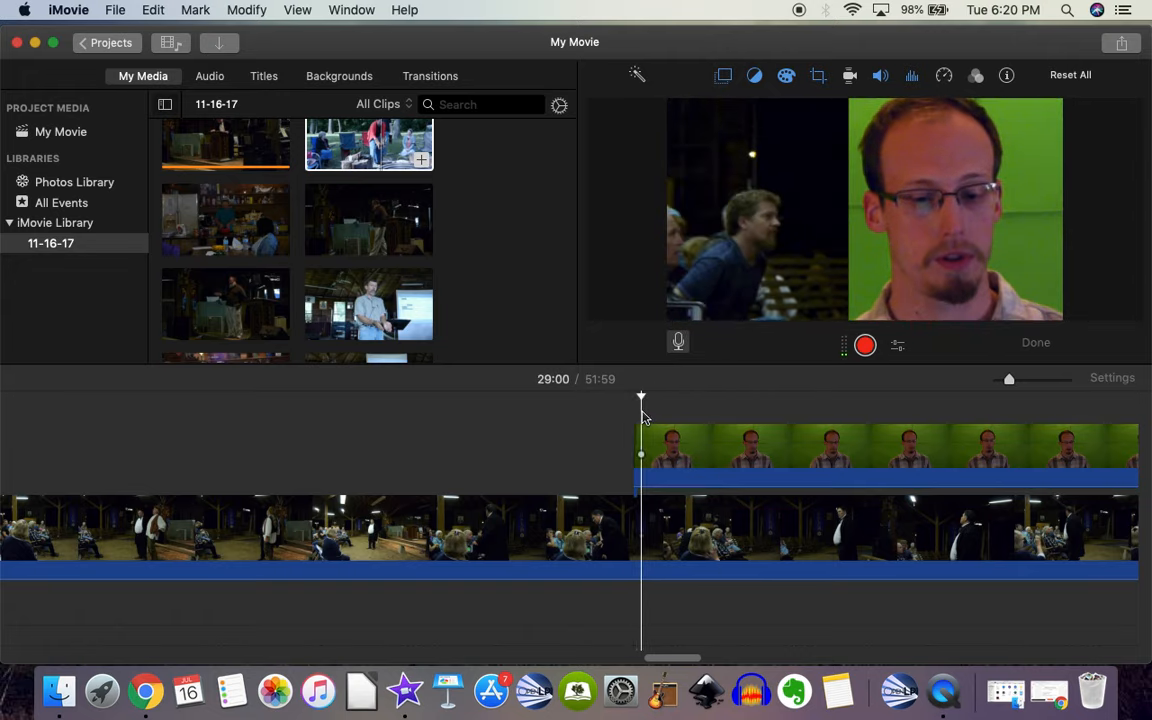
key("space")
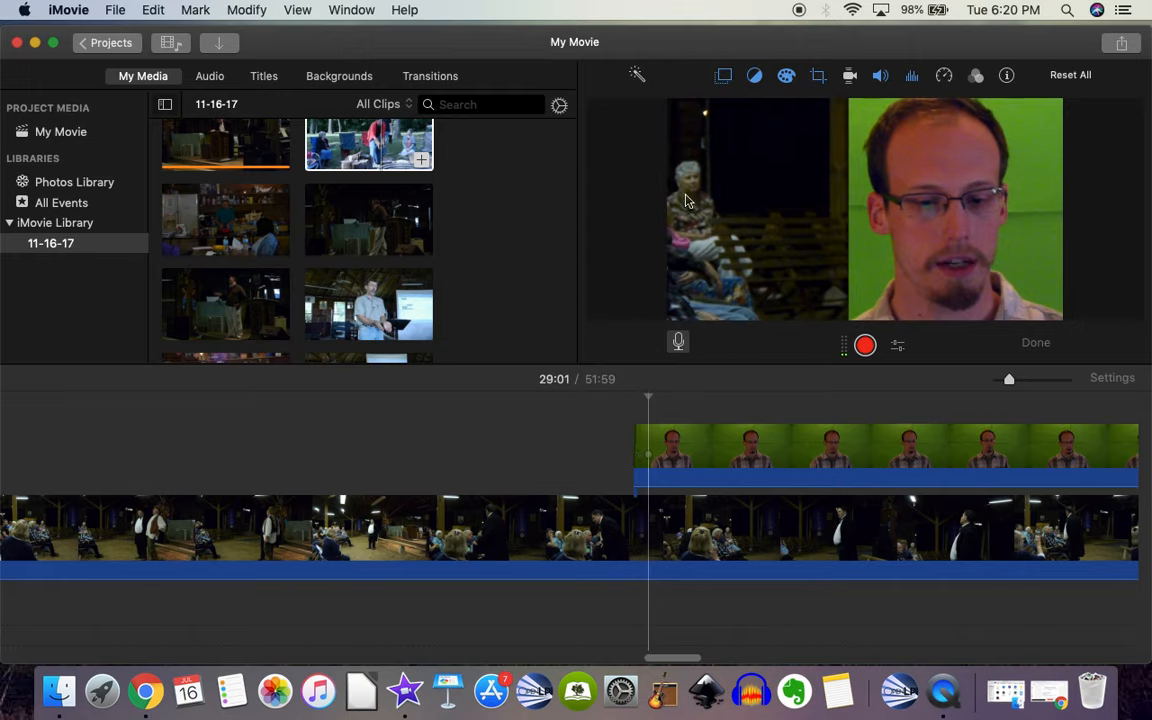
At 29:01, shrink the picture-in-picture inset to about half the picture's width in the lower-right area as its starting keyframe.
left_click(725, 77)
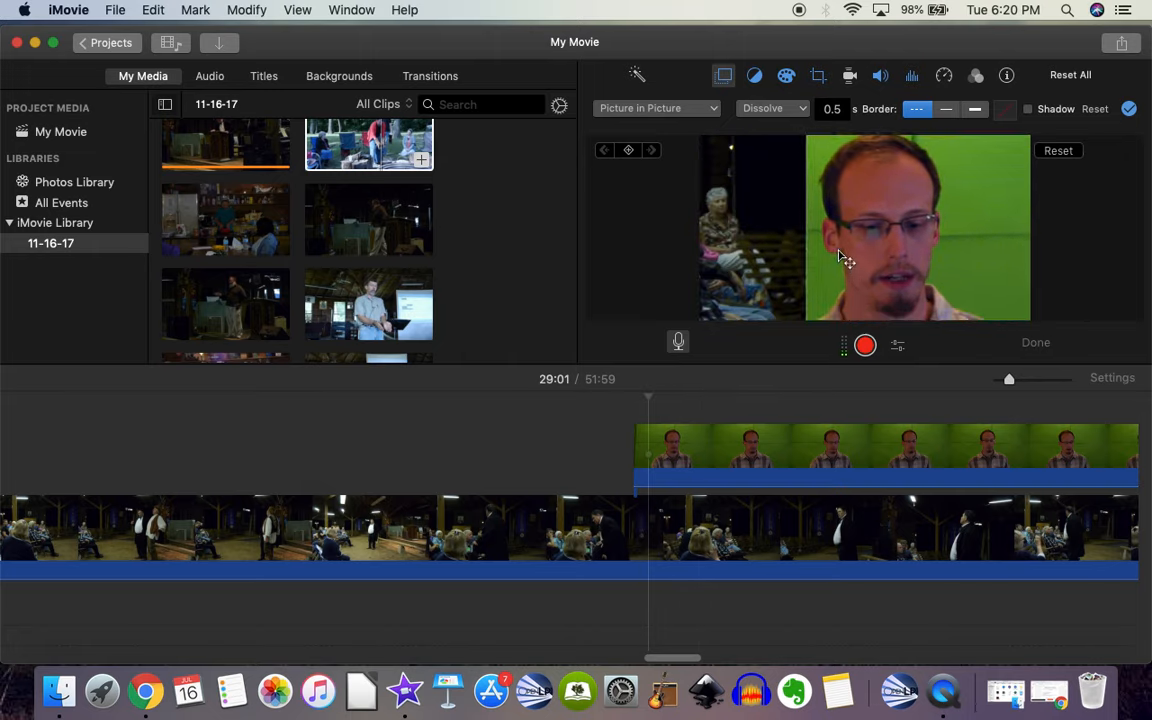
left_click_drag(836, 275, 805, 272)
left_click_drag(770, 148, 870, 257)
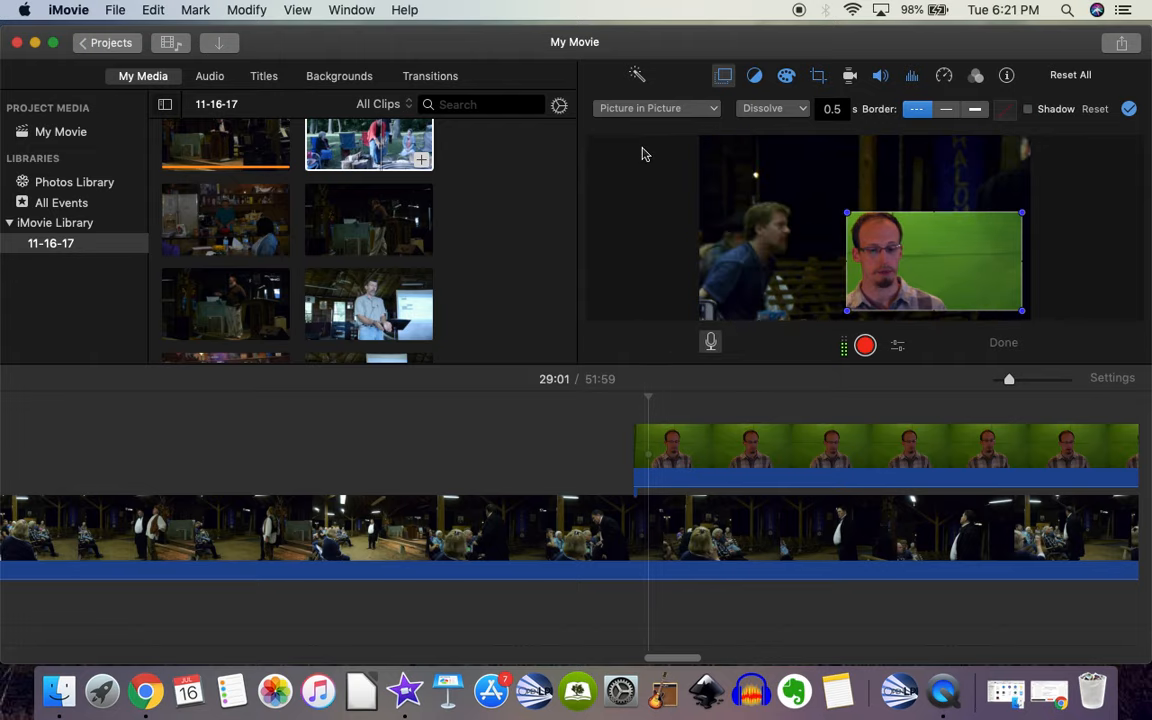
At 29:24, keyframe the picture-in-picture inset at the upper-left corner of the picture.
left_click(657, 440)
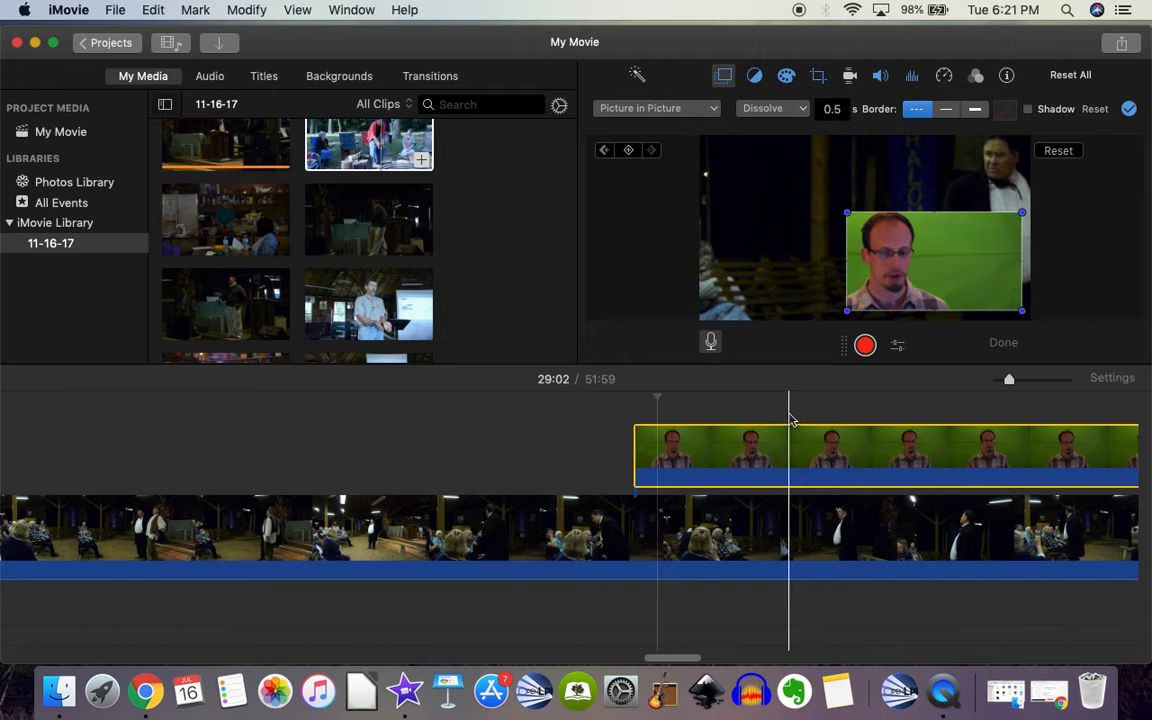
left_click(790, 419)
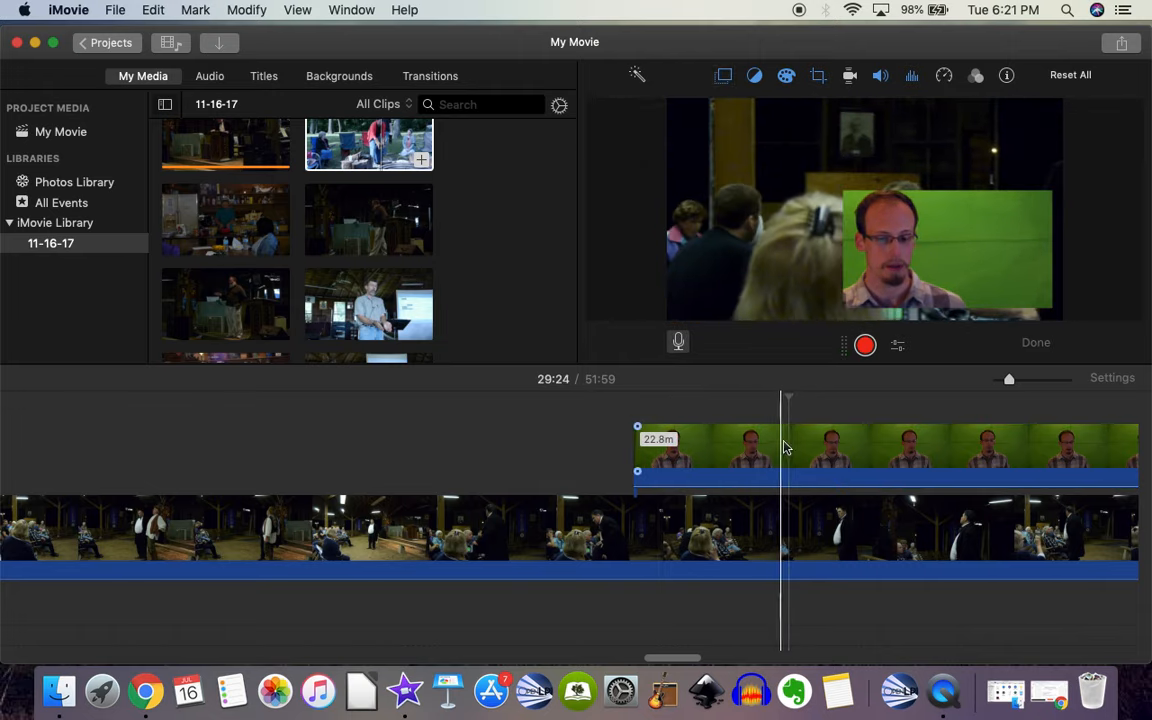
left_click(785, 447)
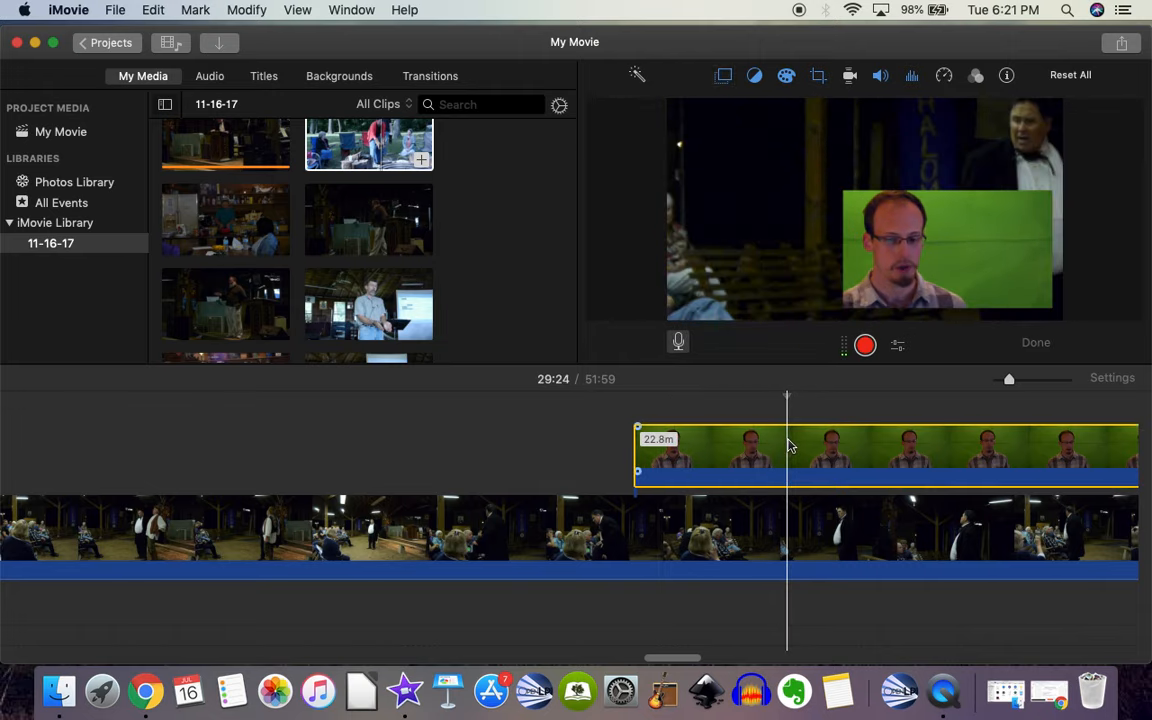
left_click(725, 77)
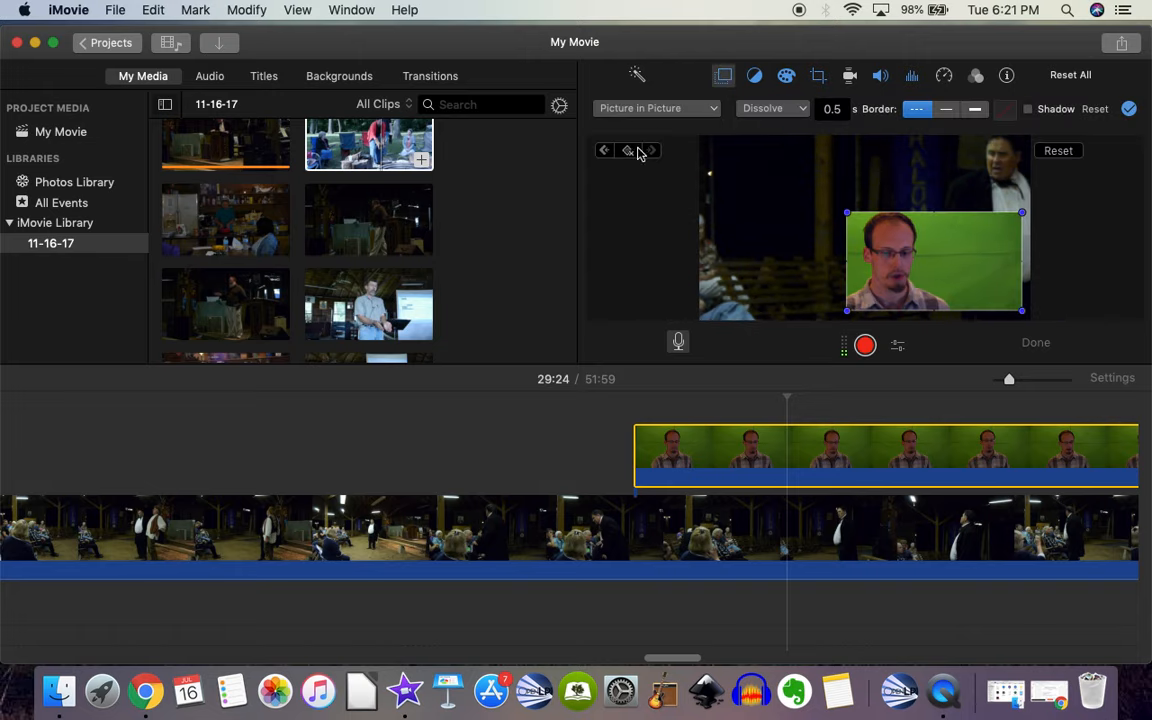
left_click_drag(898, 285, 760, 198)
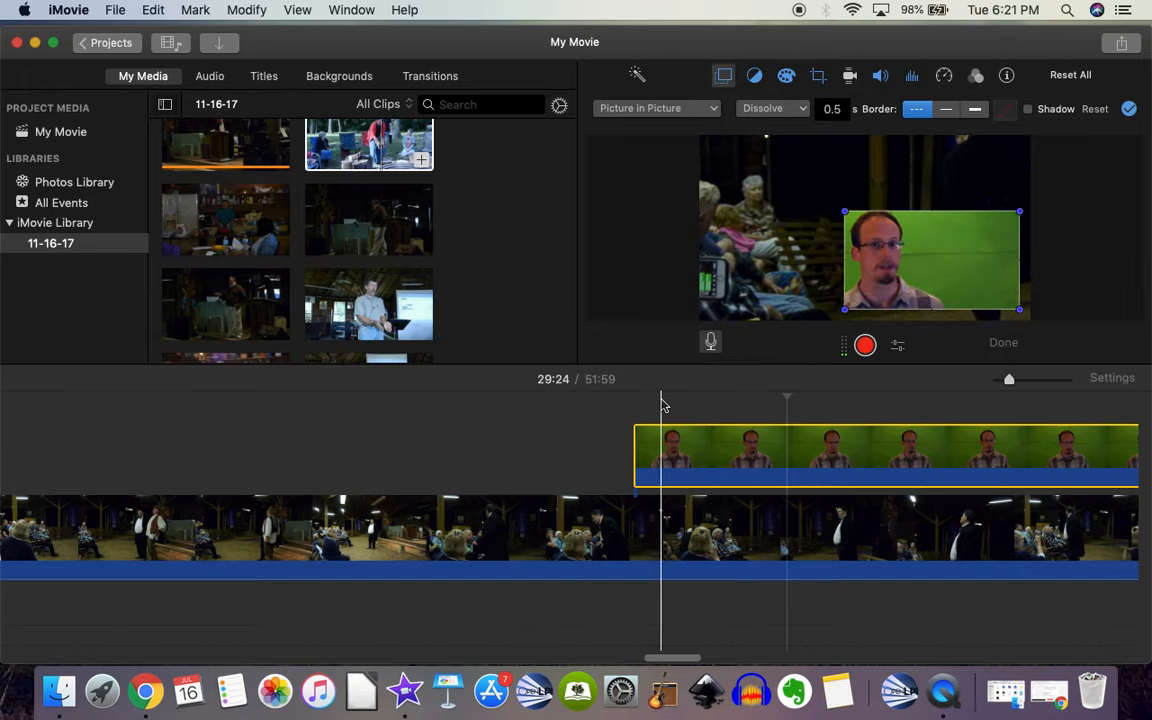
Play the overlaid section from its beginning to preview the inset's movement, and check its position at 29:31 and 29:38.
left_click(659, 400)
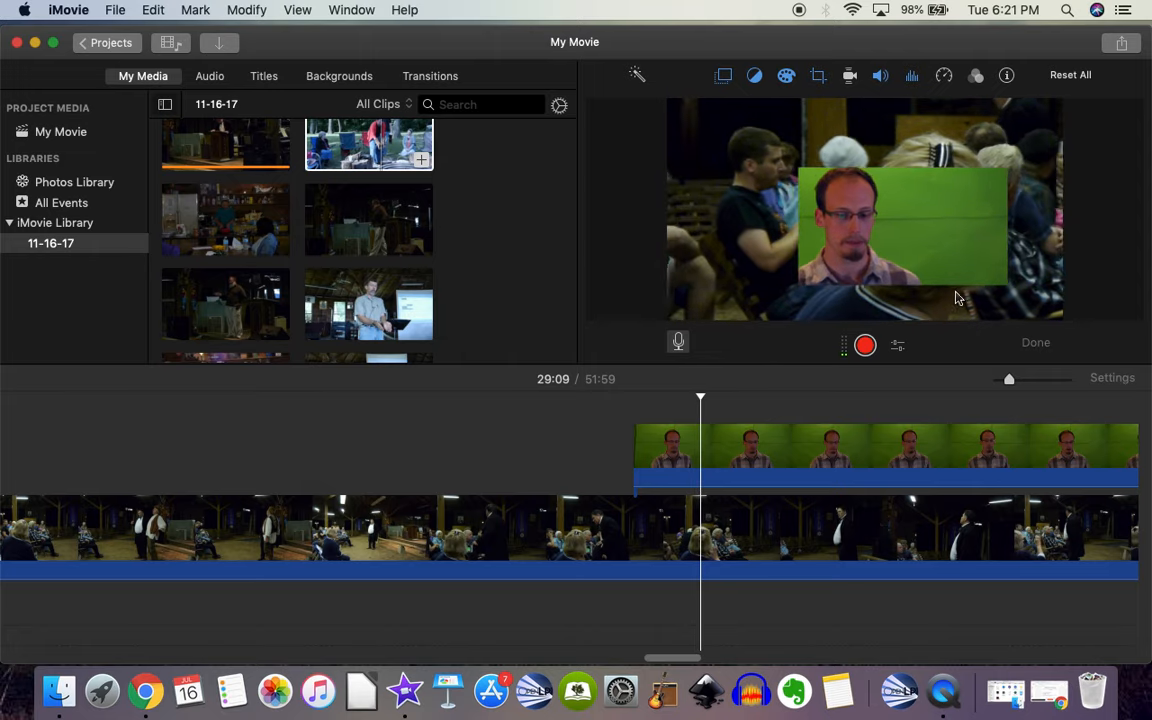
left_click(671, 433)
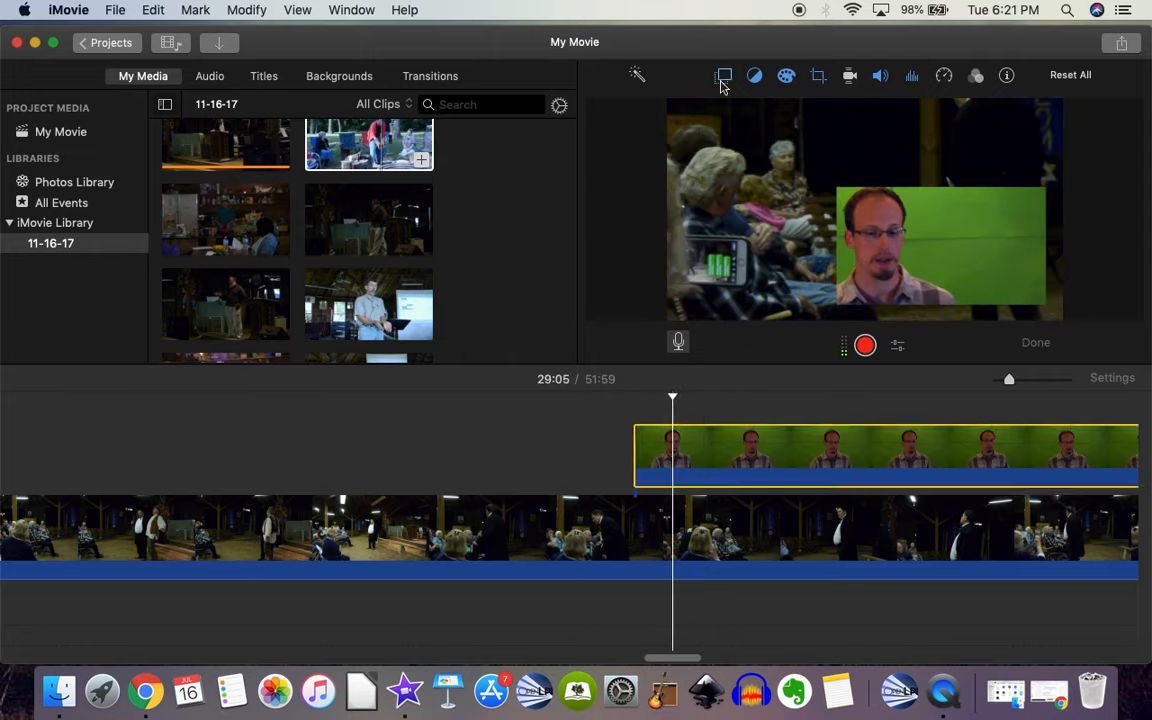
left_click(724, 77)
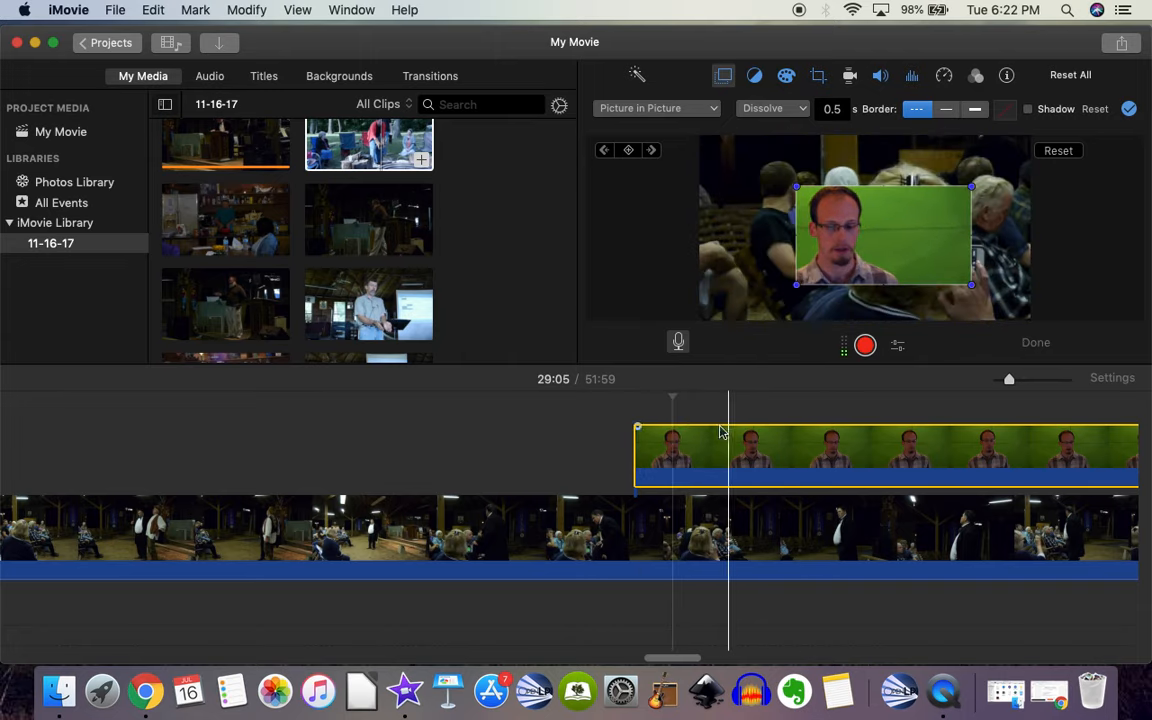
left_click(828, 444)
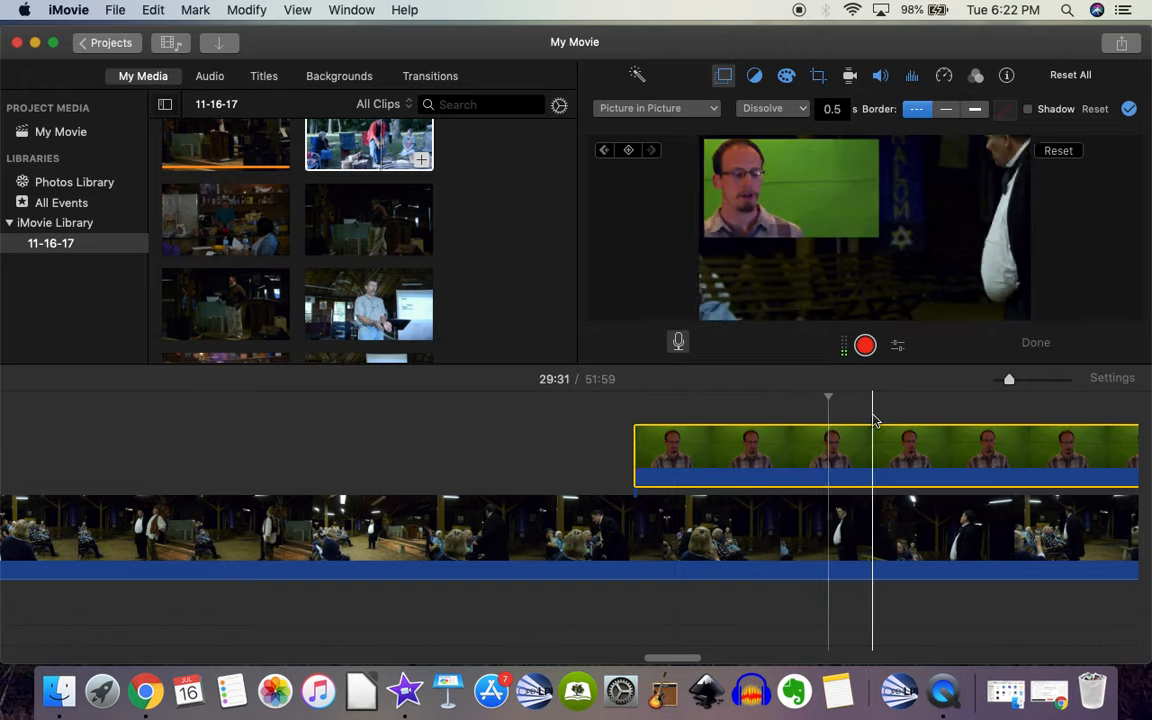
left_click(872, 444)
left_click(872, 444)
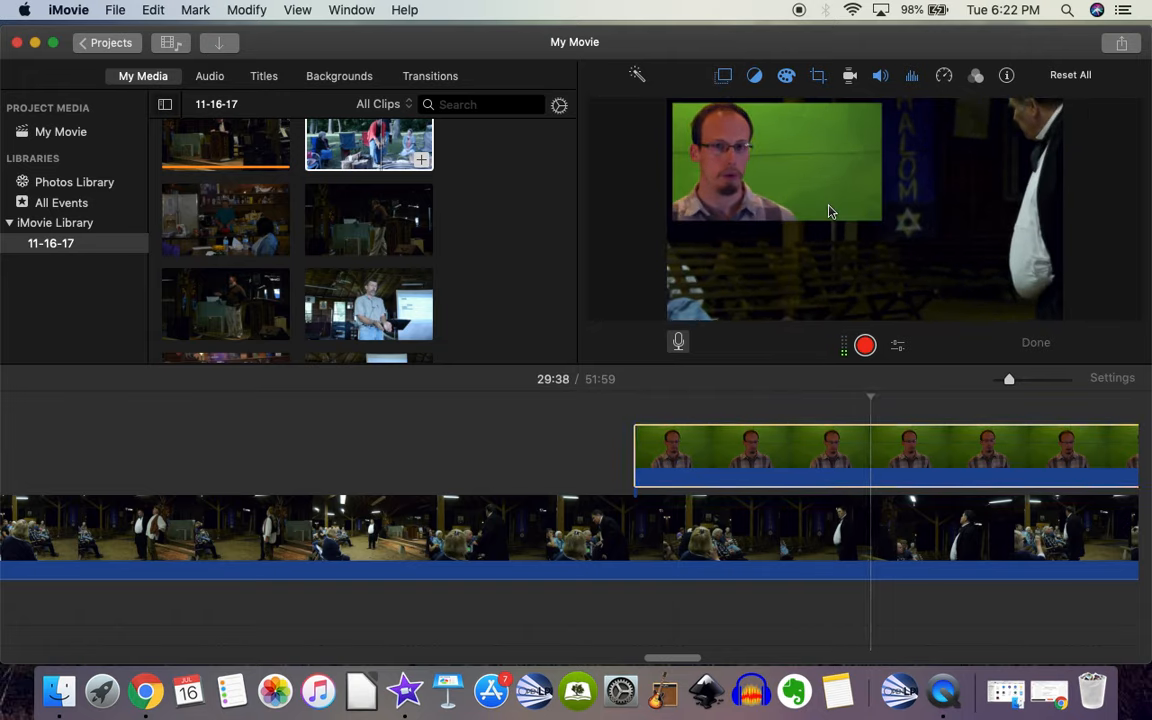
At 29:35, enlarge the picture-in-picture inset from the upper-left corner until it fills the whole picture.
left_click(853, 450)
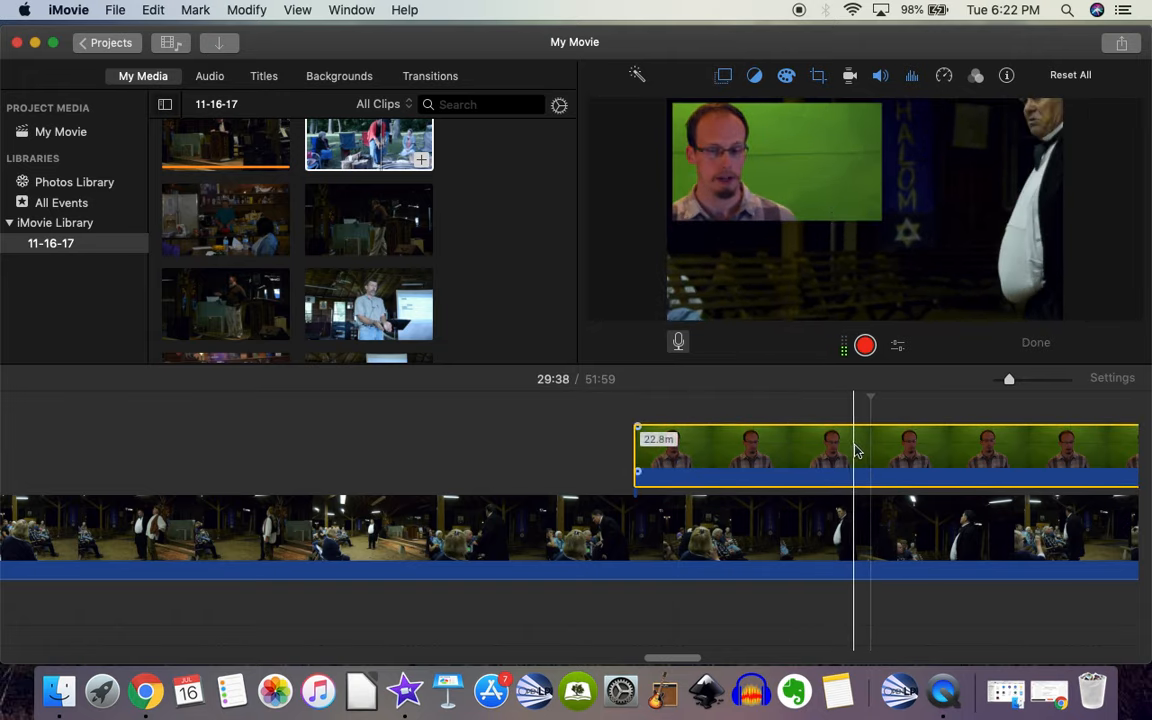
left_click(726, 77)
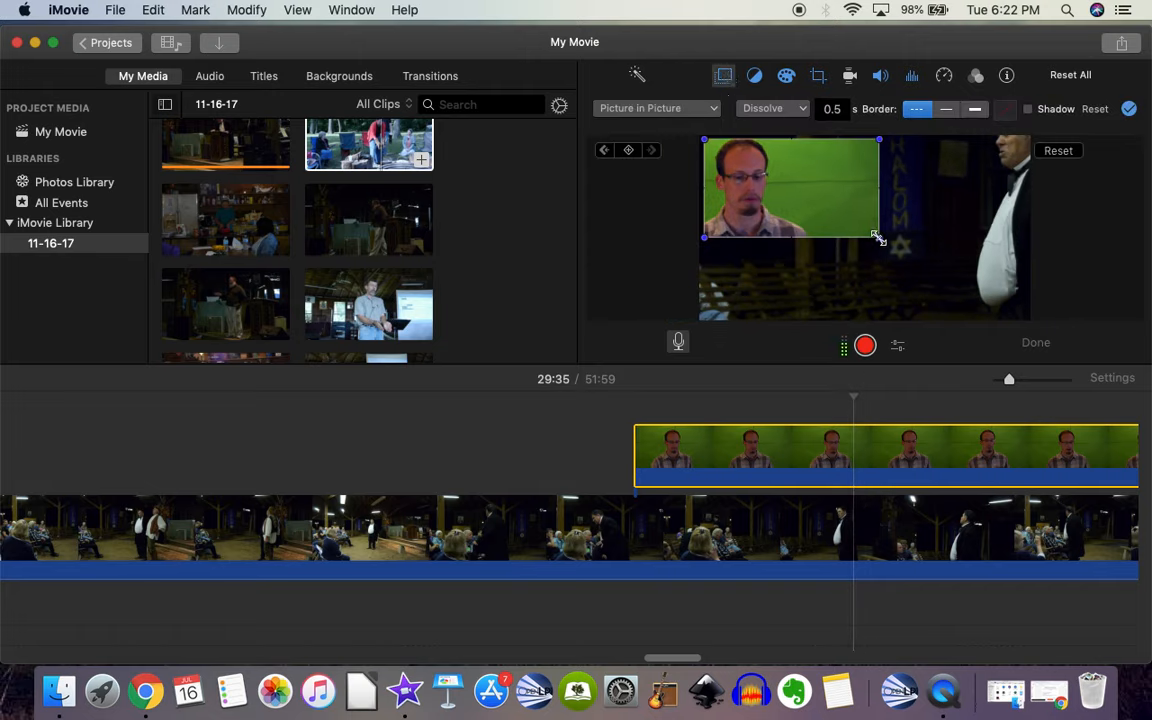
left_click_drag(877, 238, 985, 290)
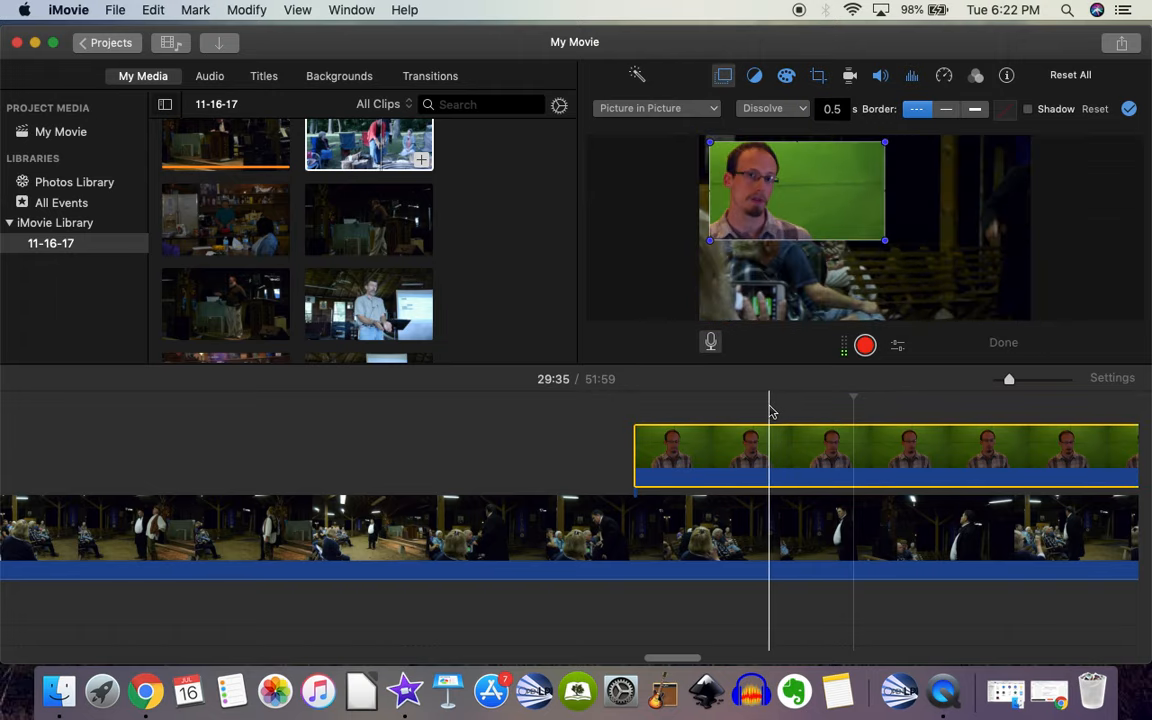
Play the overlaid section from 29:21 to preview the inset's growth, and check its size at 29:35 and 29:43.
left_click(770, 410)
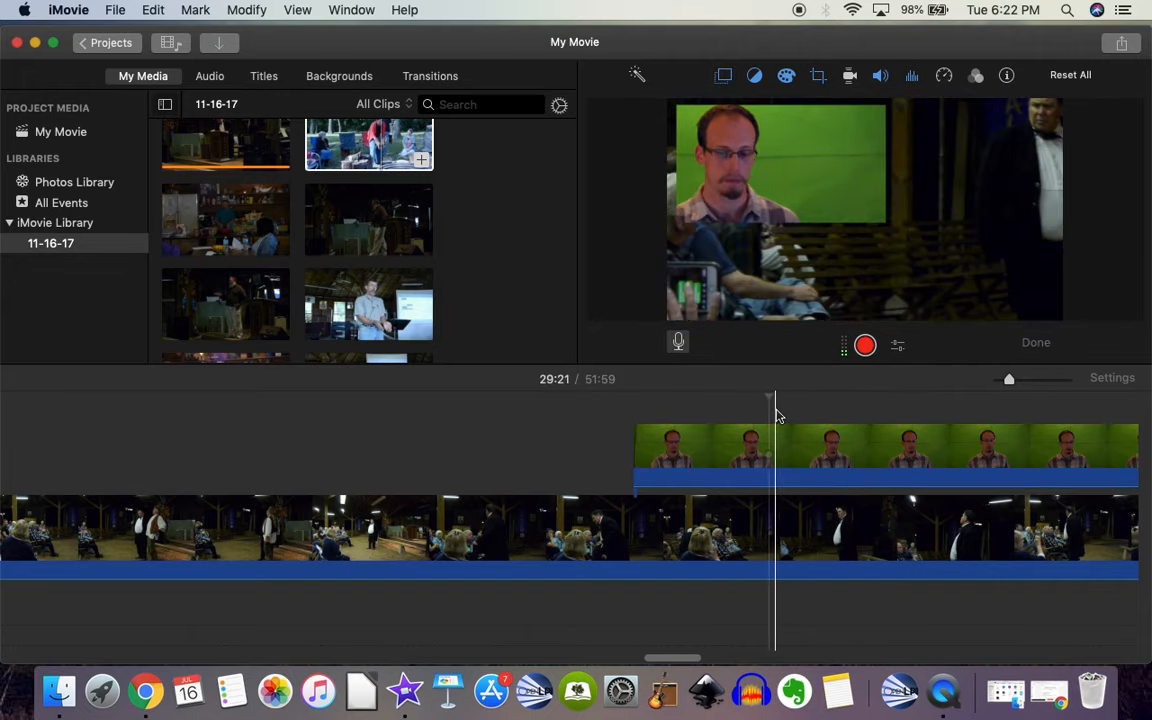
left_click(777, 412)
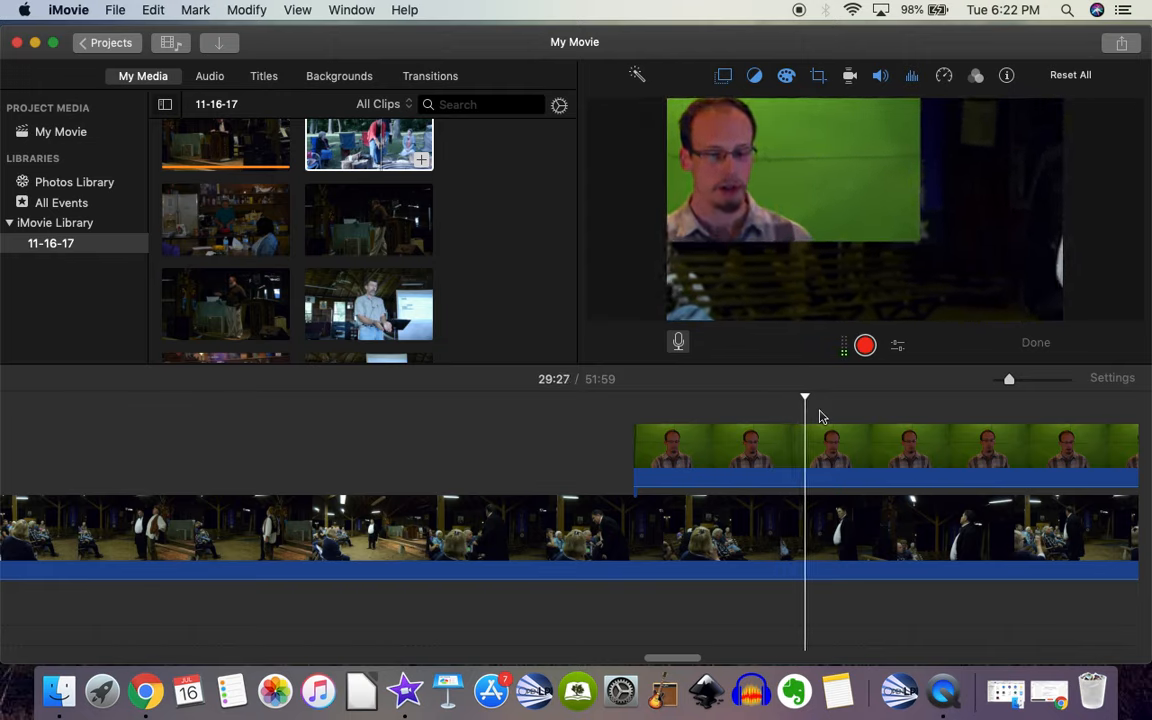
key("space")
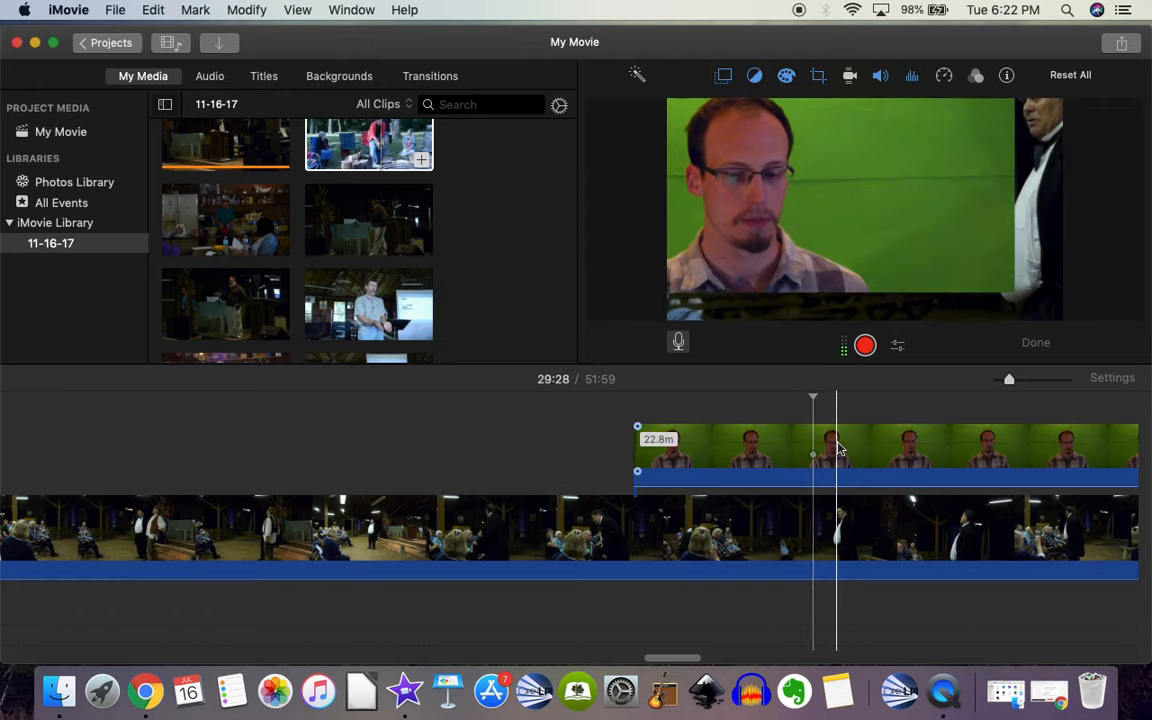
left_click(855, 445)
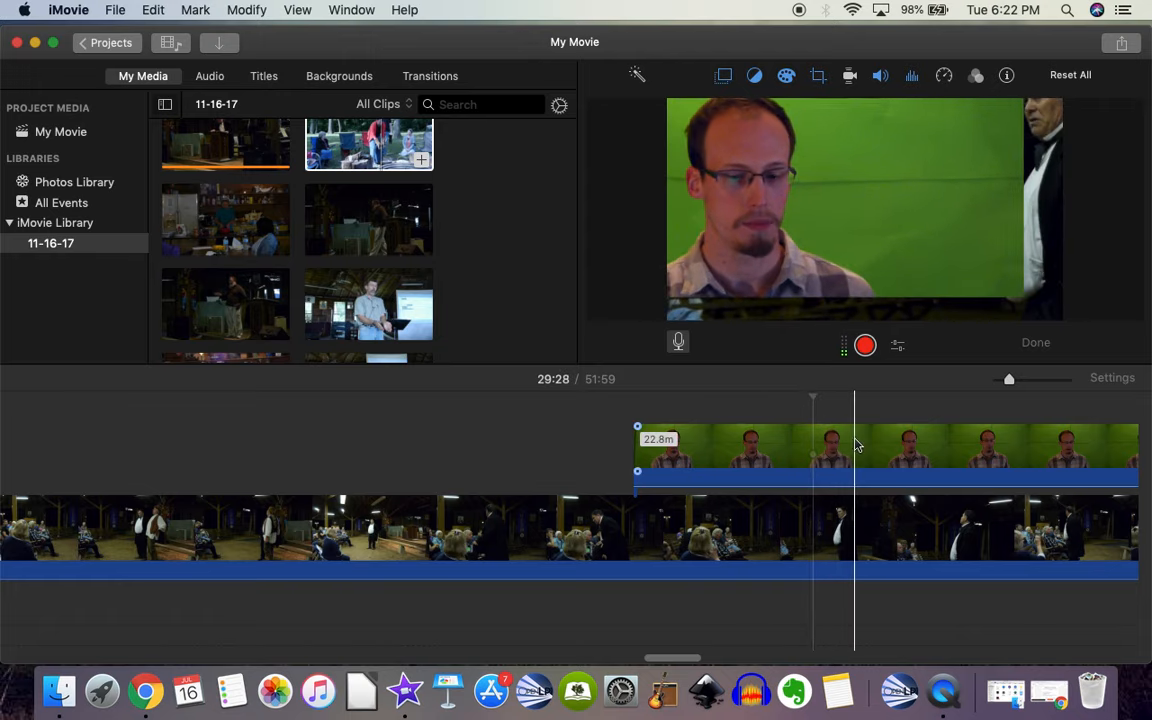
left_click(726, 77)
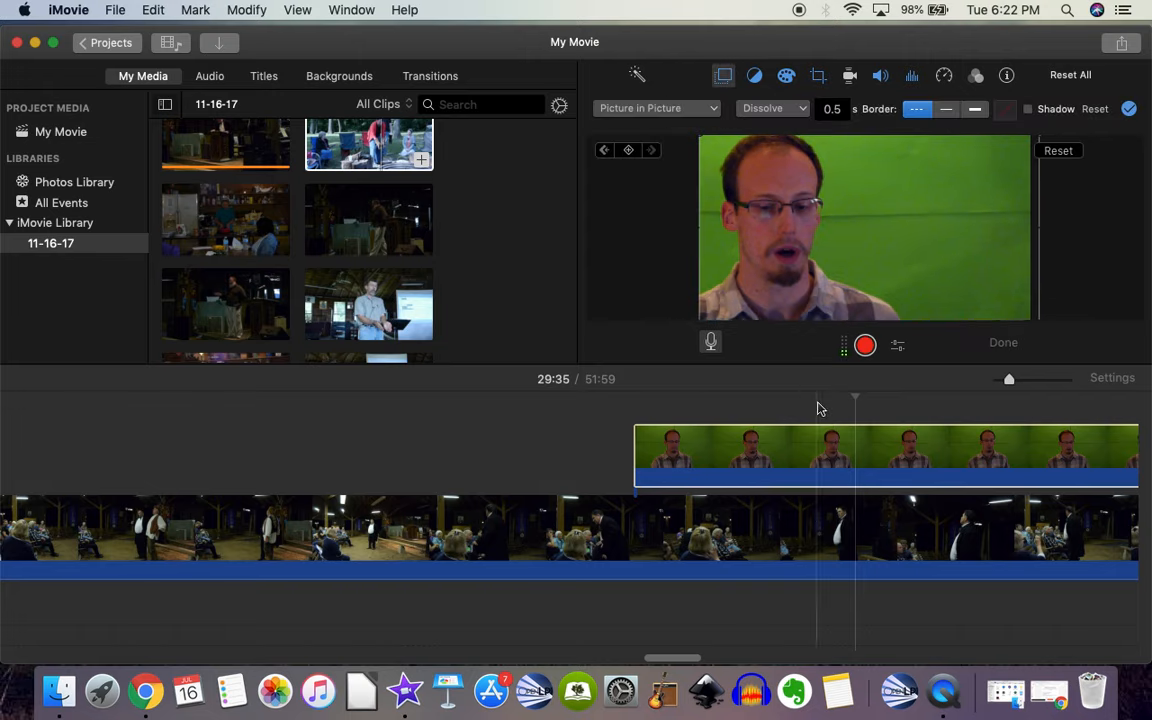
left_click(902, 412)
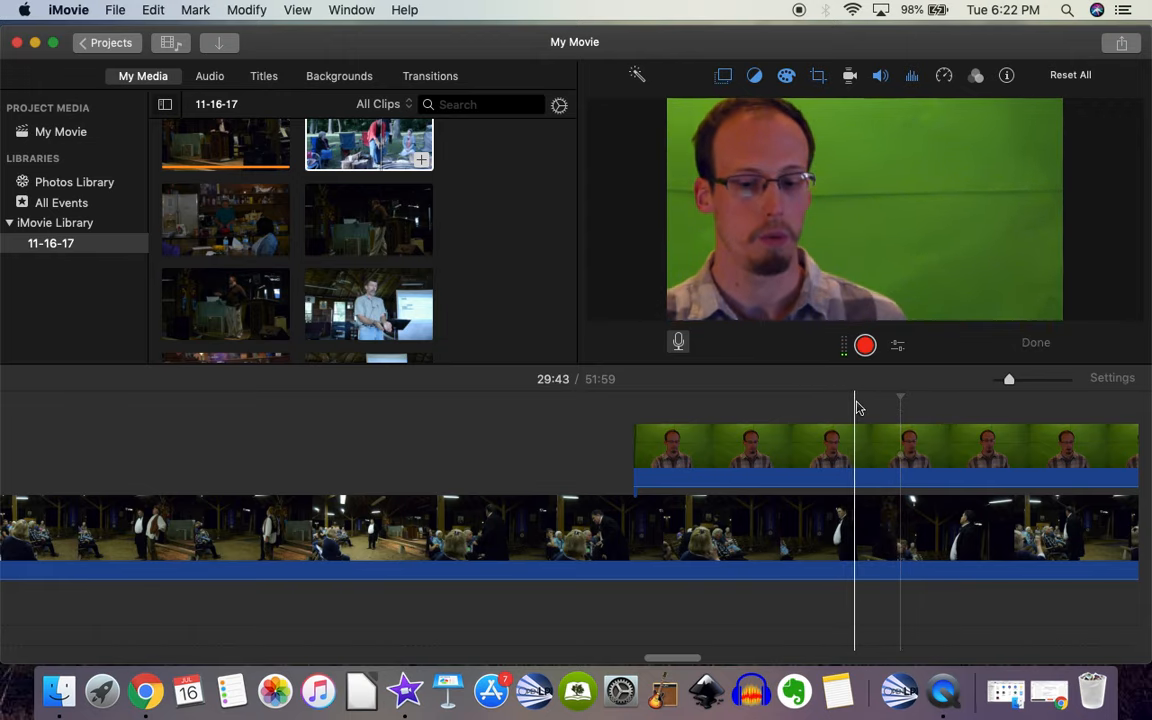
left_click(856, 406)
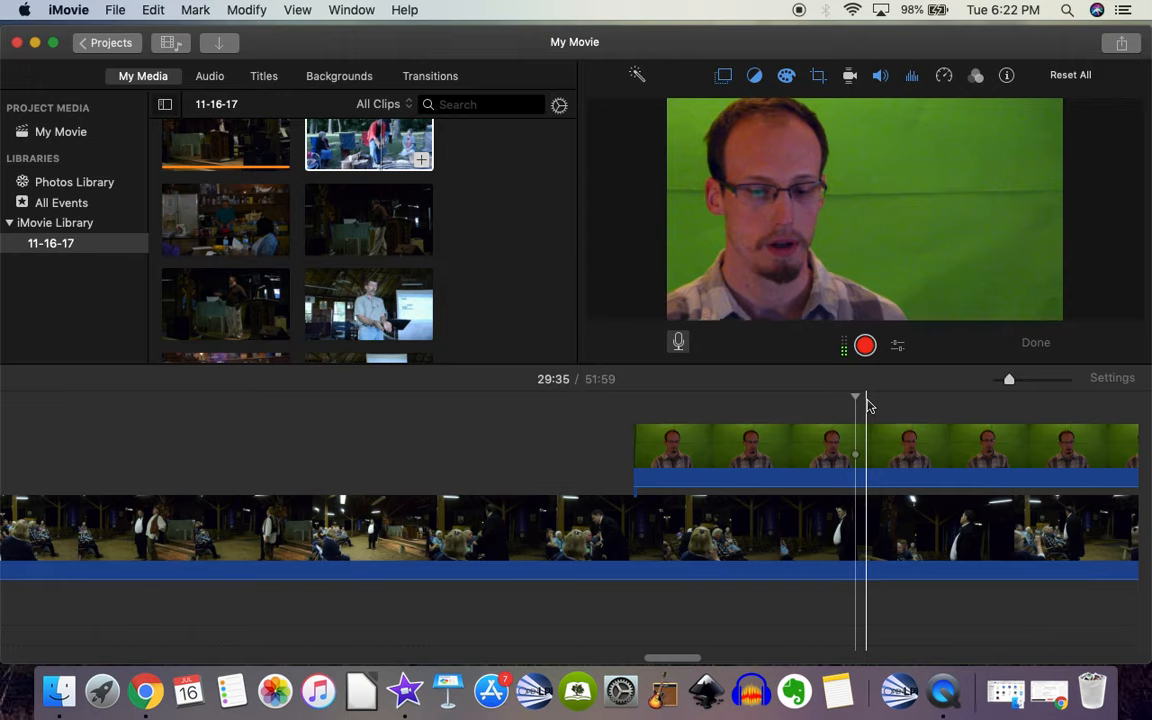
At 29:37, keyframe the inset at about 40 percent of the picture's width near the upper-left corner and preview the change.
left_click(755, 77)
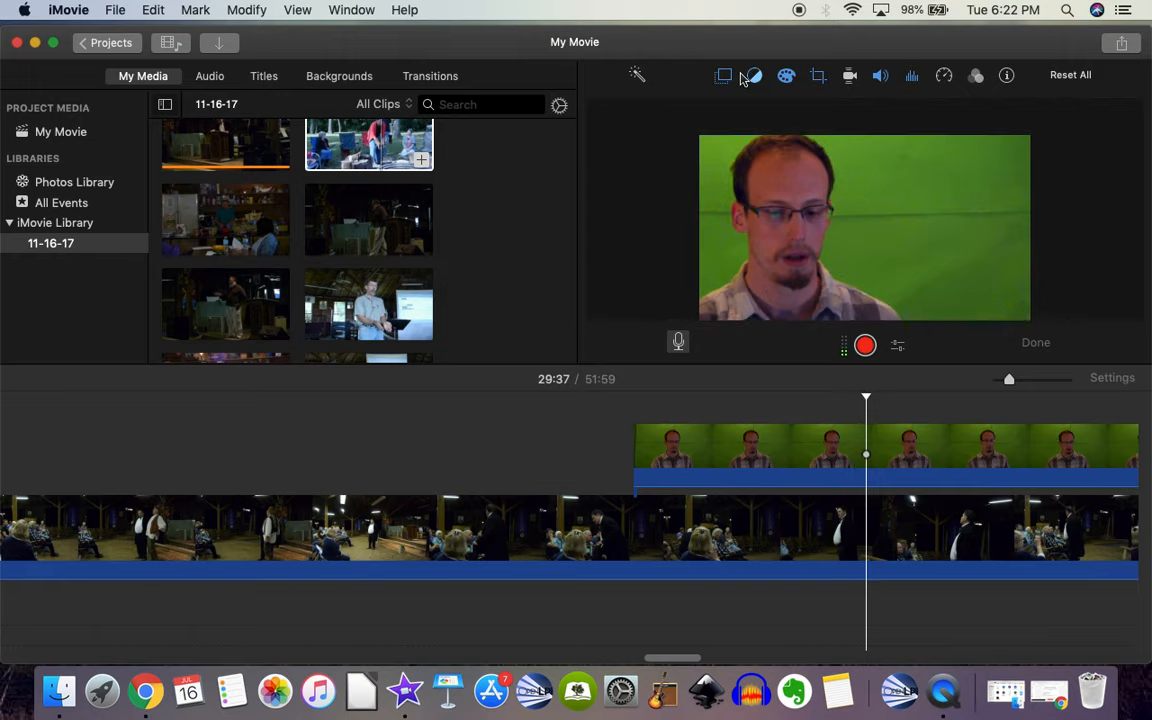
left_click(724, 78)
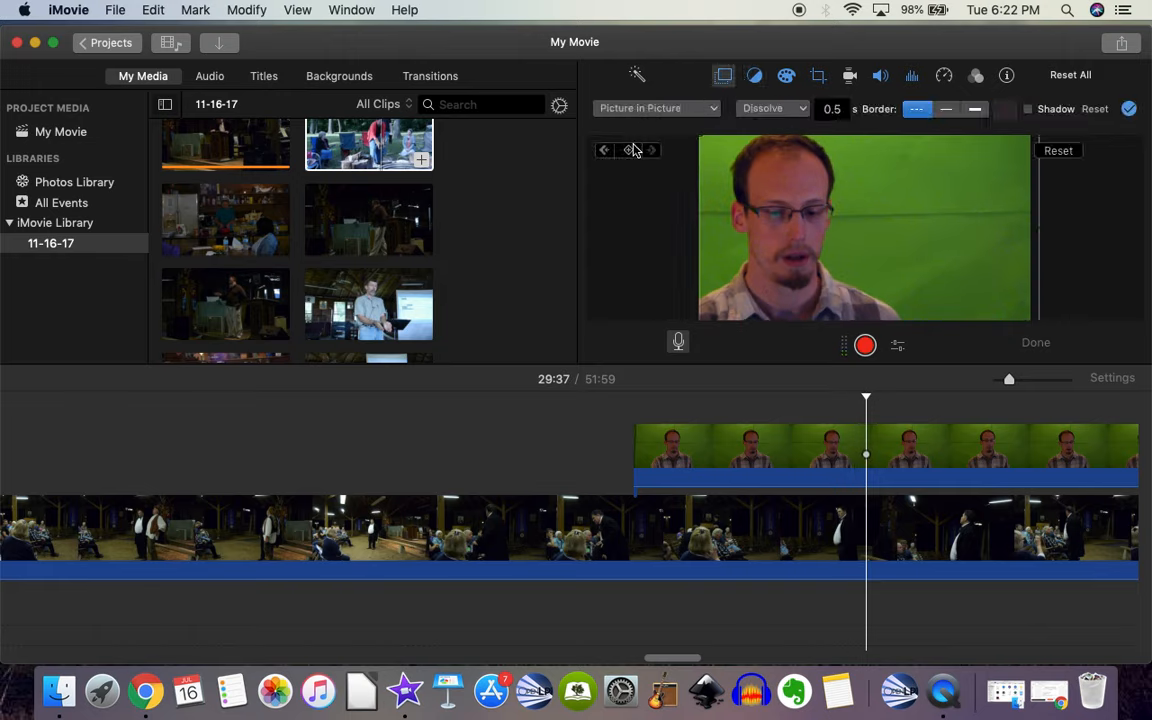
left_click_drag(714, 174, 755, 169)
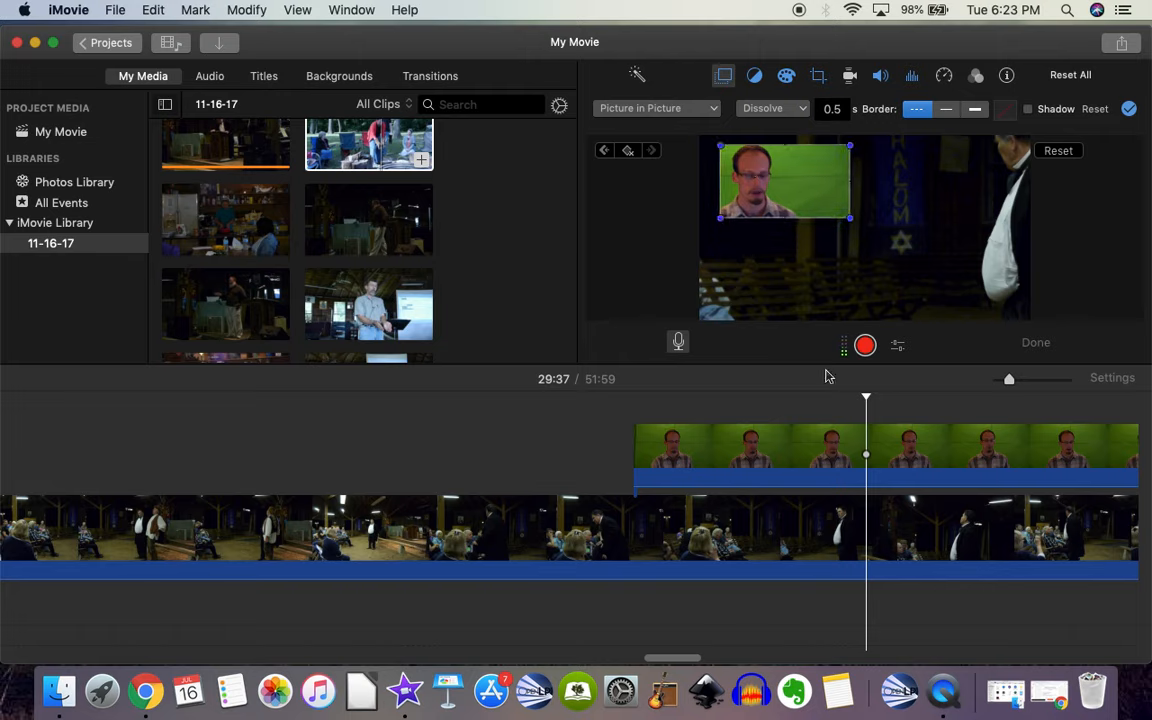
left_click(843, 398)
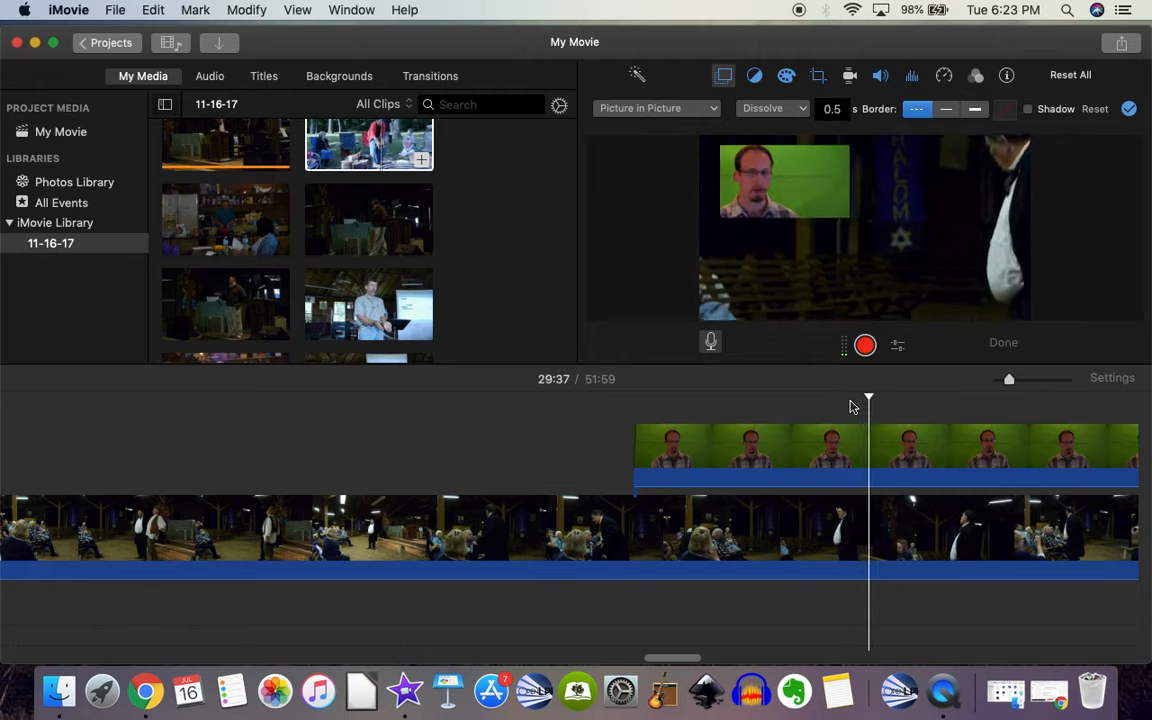
key("space")
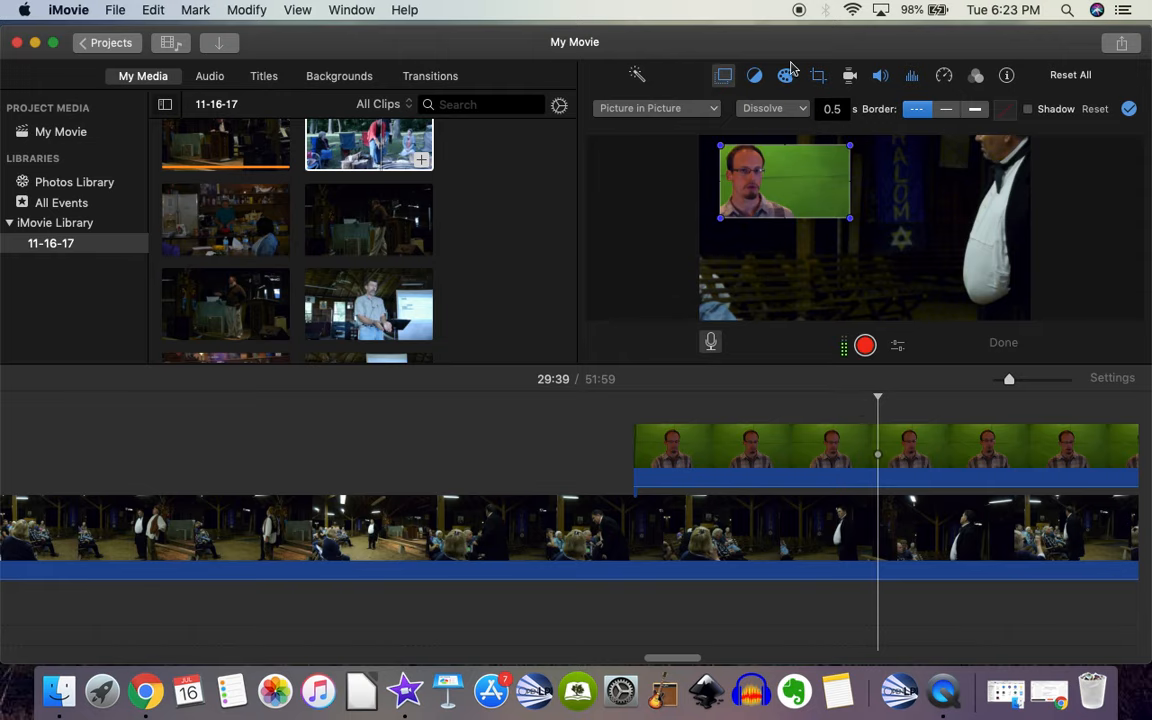
Set the picture-in-picture transition of the green-screen overlay to Zoom.
left_click(803, 110)
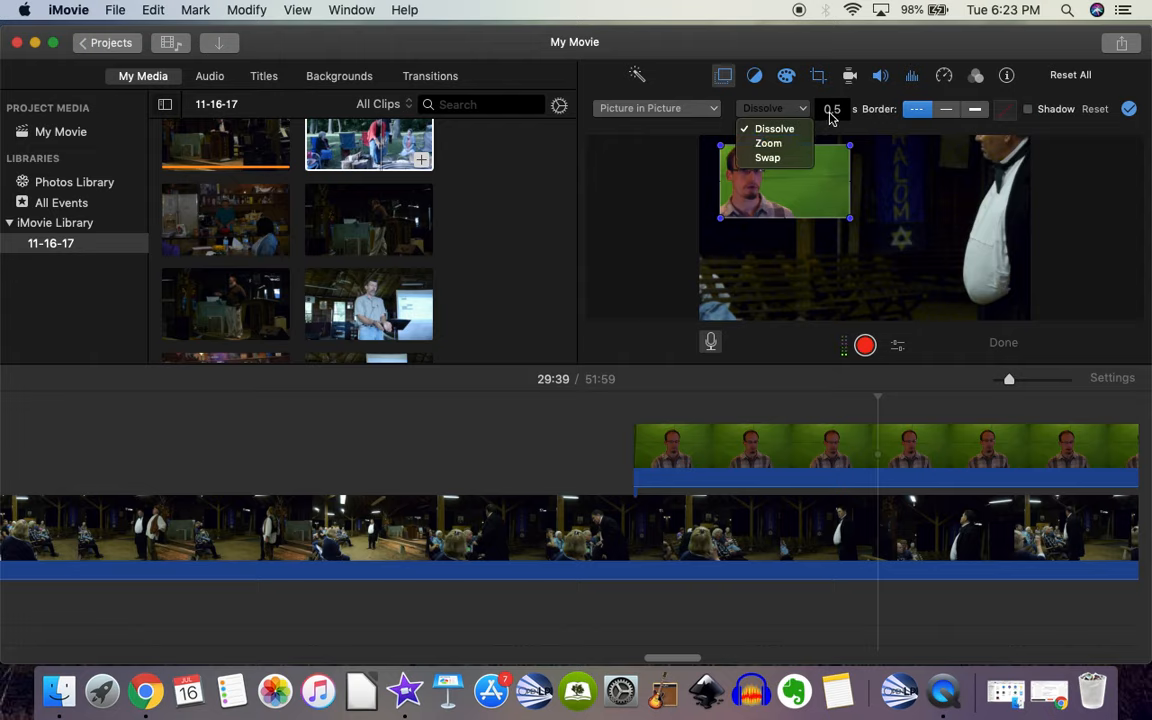
left_click(831, 116)
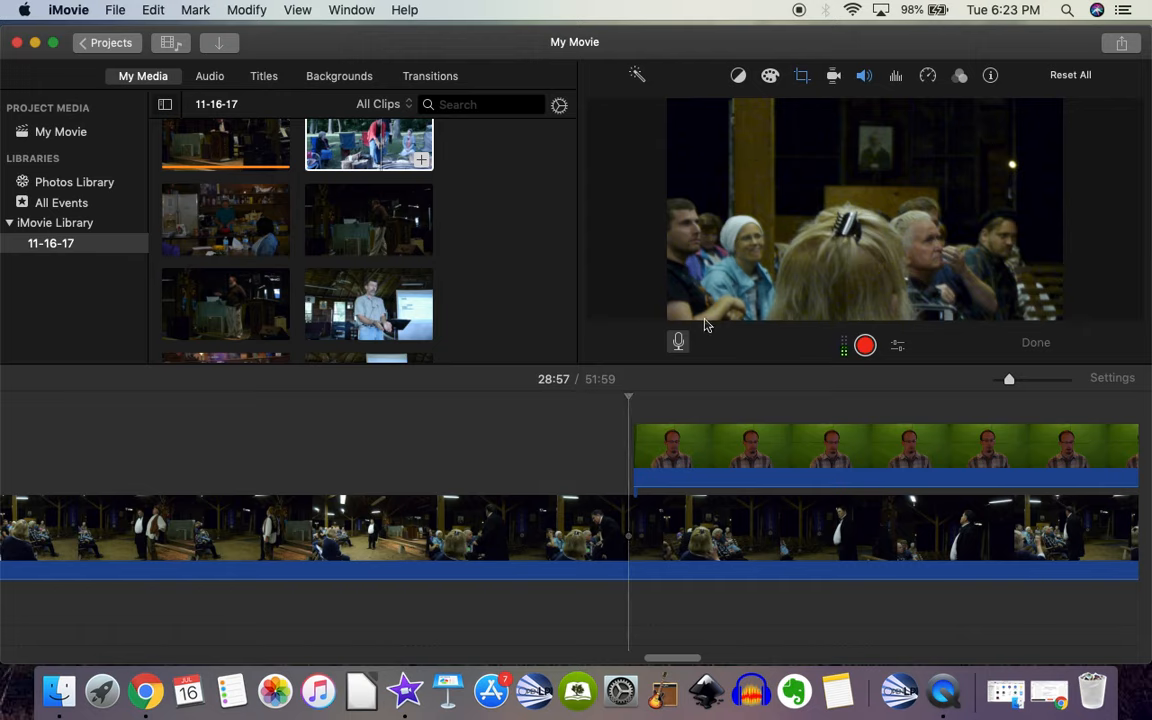
left_click(664, 450)
left_click(778, 108)
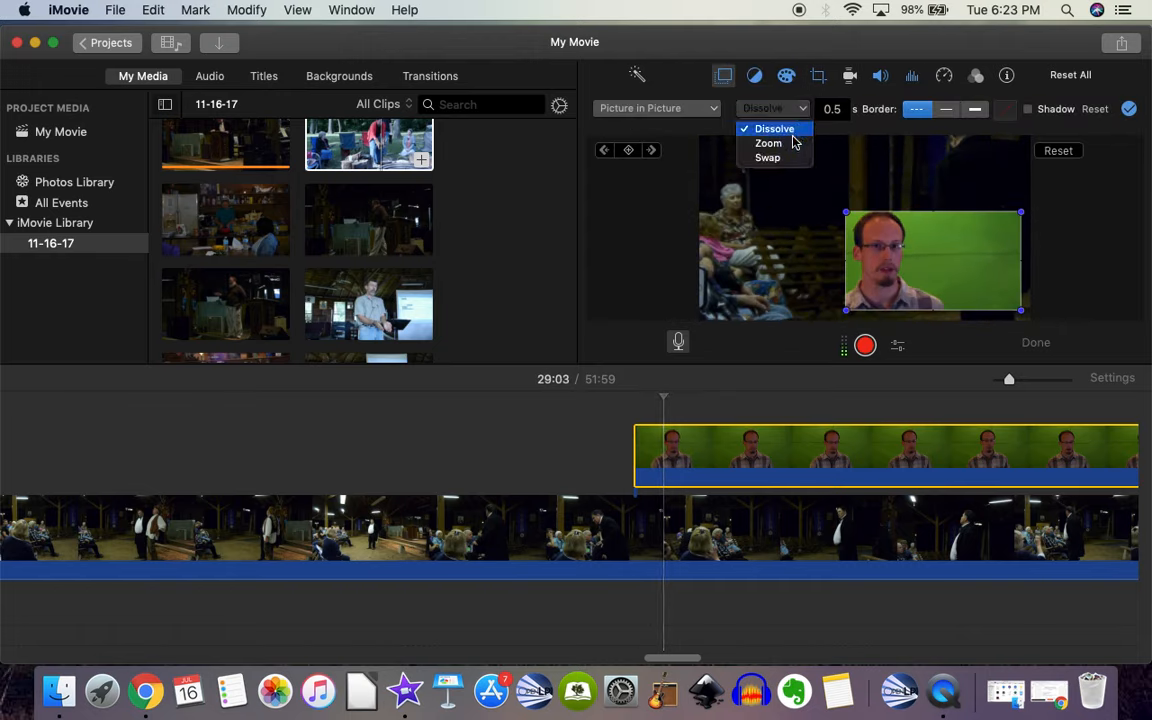
left_click(790, 143)
Play the start of the overlaid section twice to preview how the inset zooms in.
left_click(632, 406)
key("space")
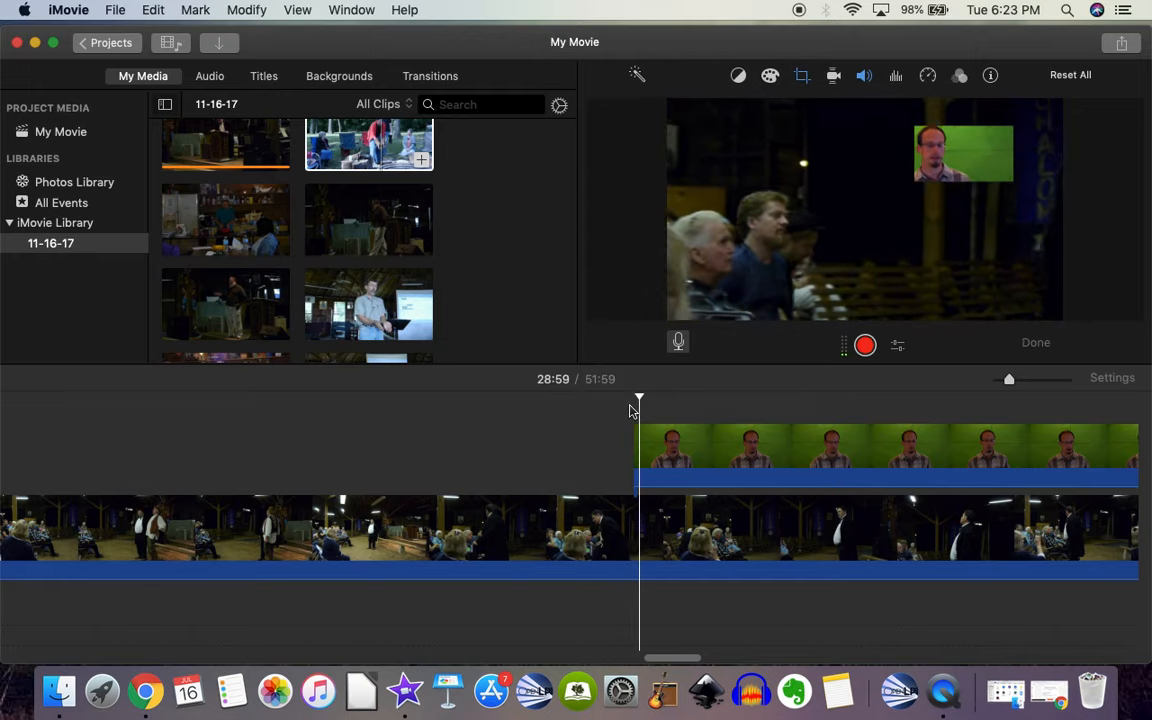
left_click(629, 408)
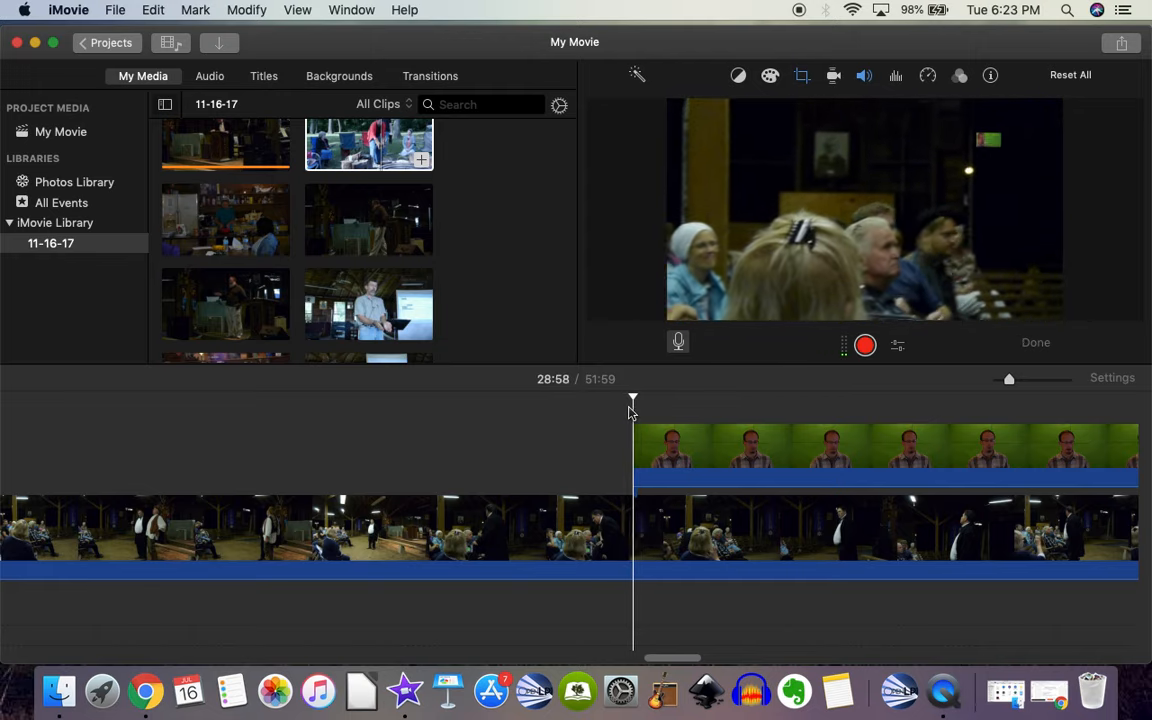
key("space")
Try the Swap transition on the picture-in-picture overlay, and set the transition back to Dissolve.
left_click(663, 450)
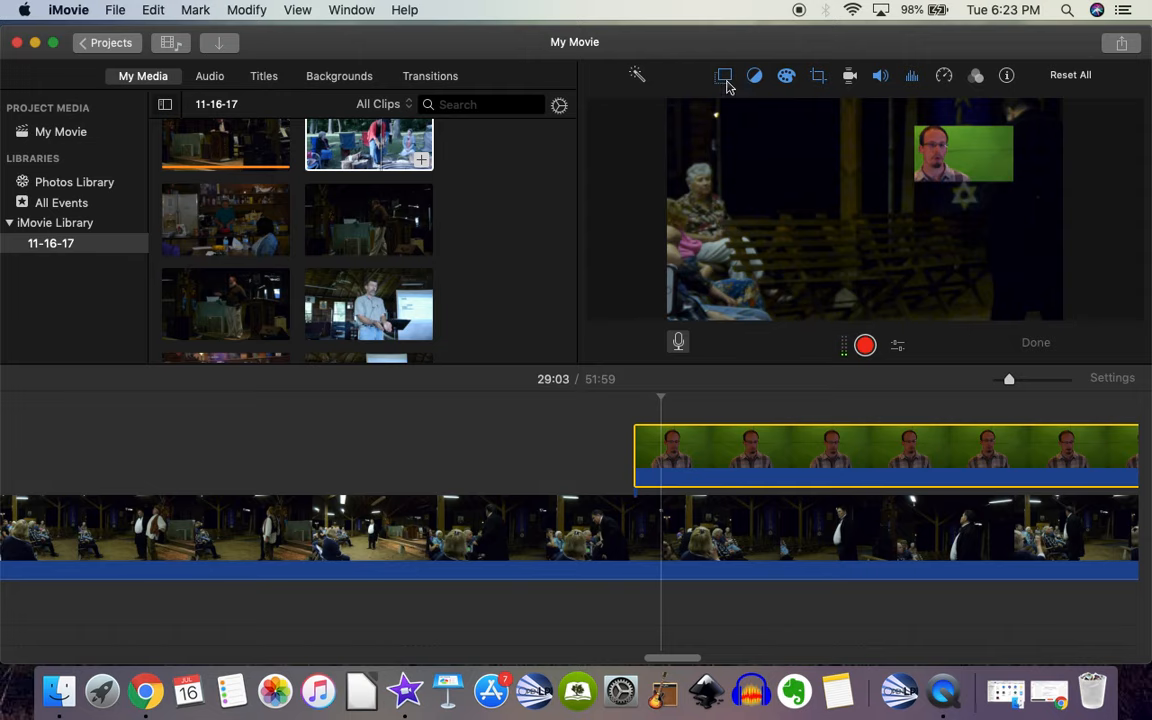
left_click(725, 77)
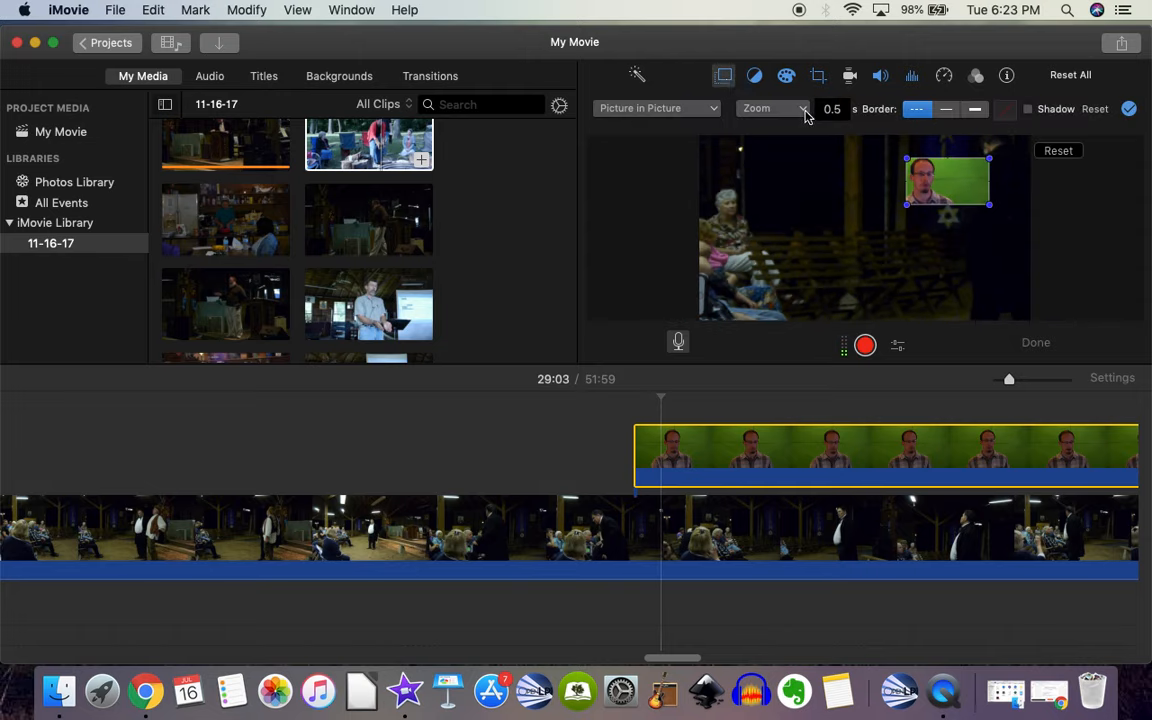
left_click(803, 110)
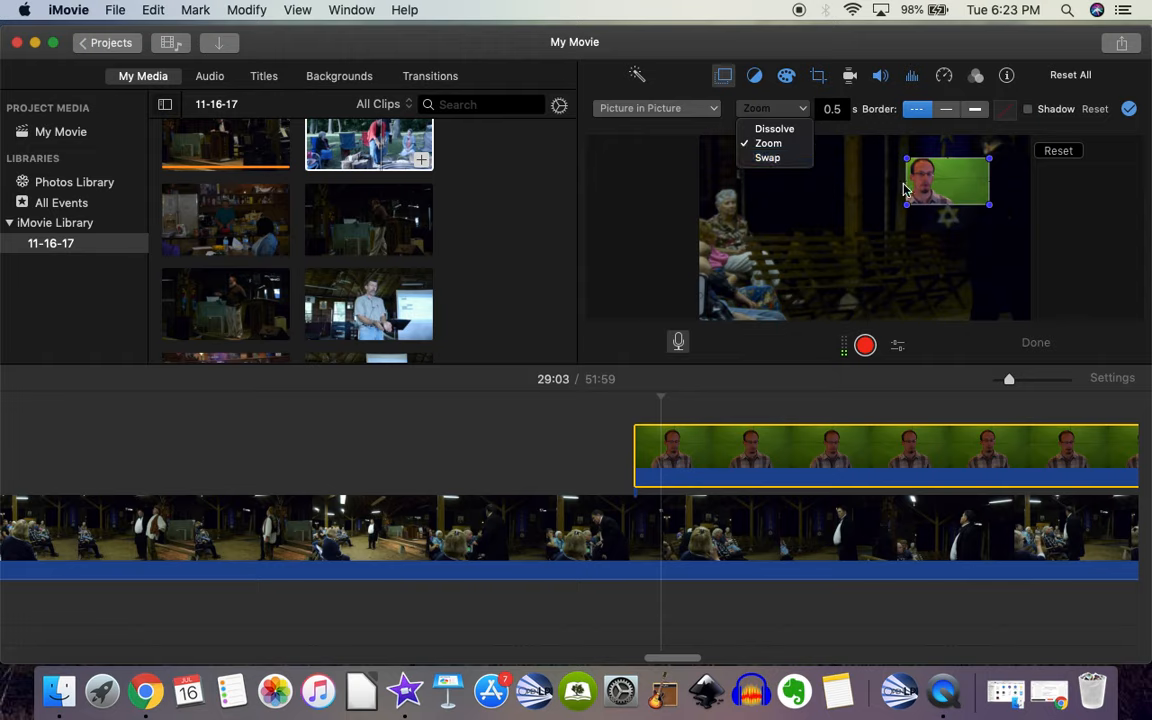
left_click(799, 158)
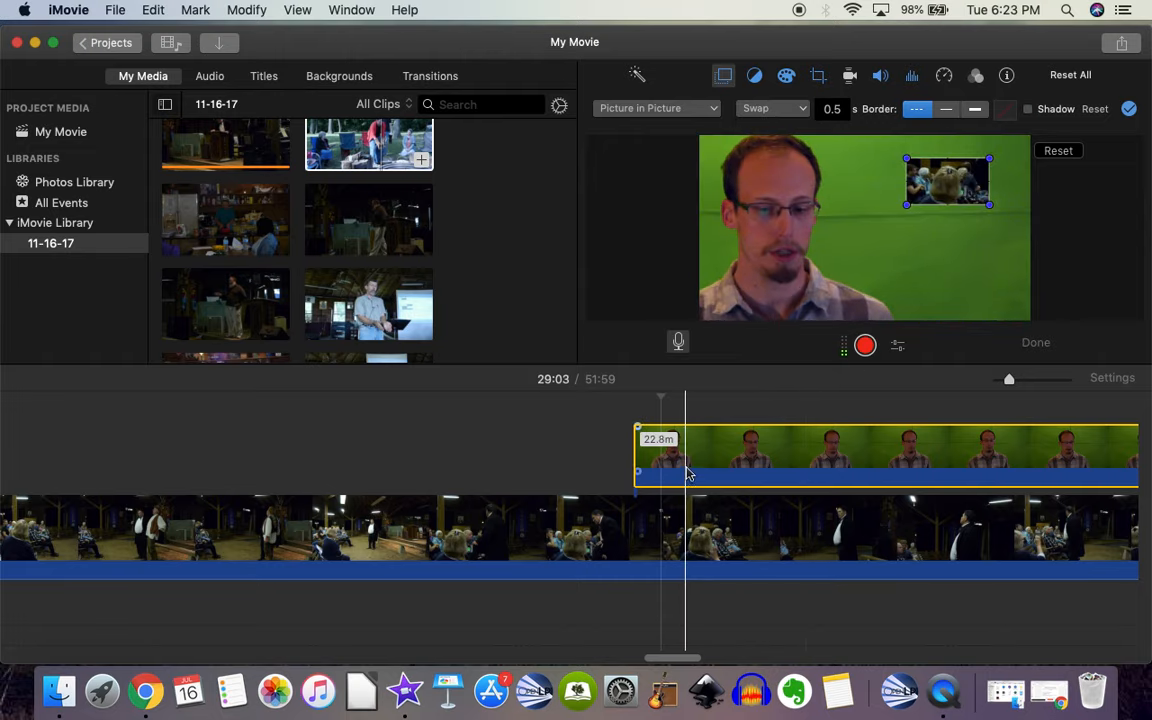
left_click(797, 110)
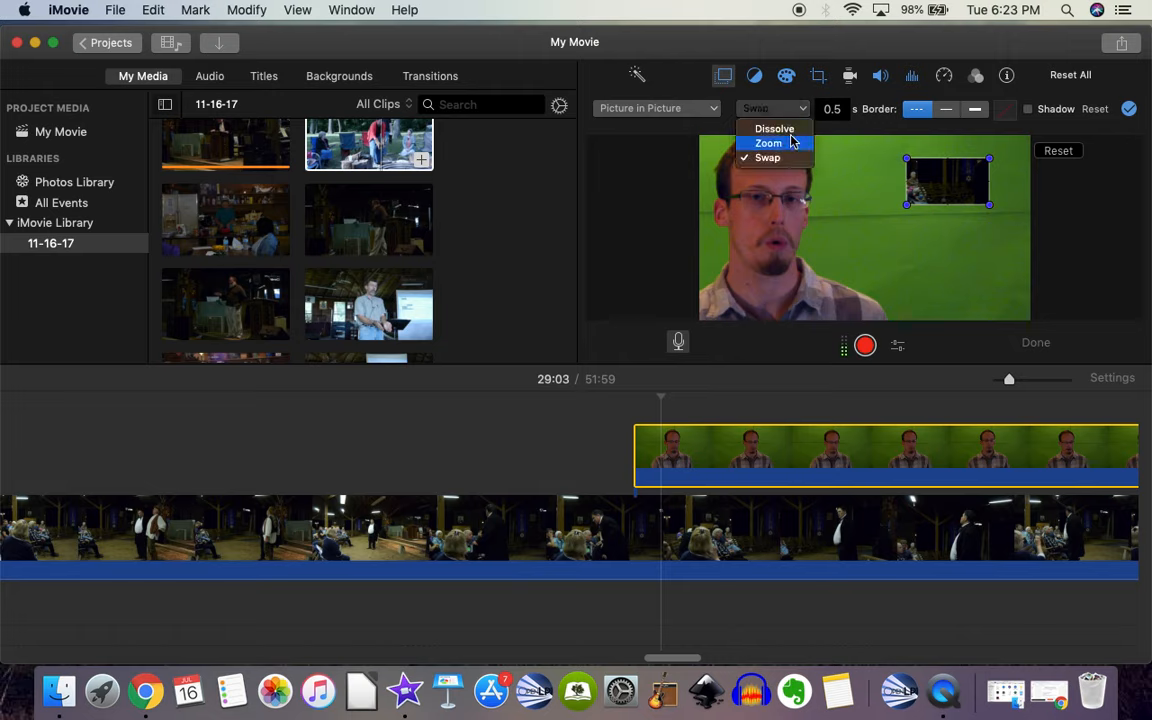
left_click(785, 129)
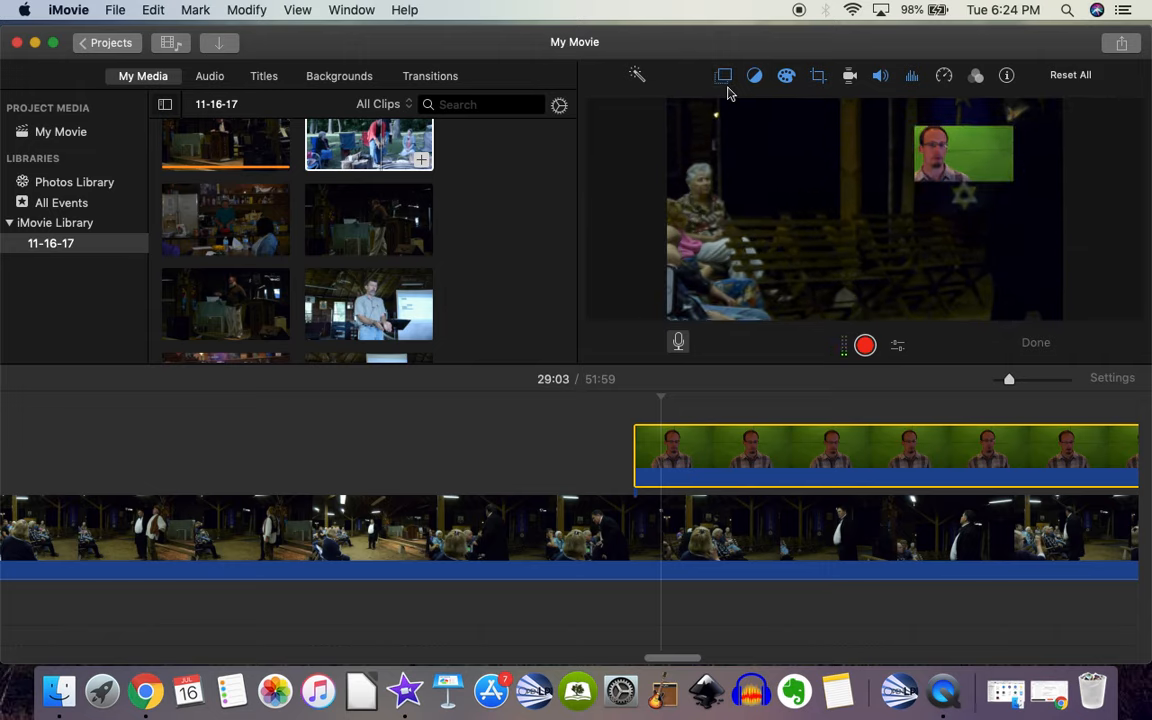
Switch the green-screen overlay to Cutaway, try a lower opacity before restoring it, and preview the cutaway with a 1 s fade.
left_click(717, 114)
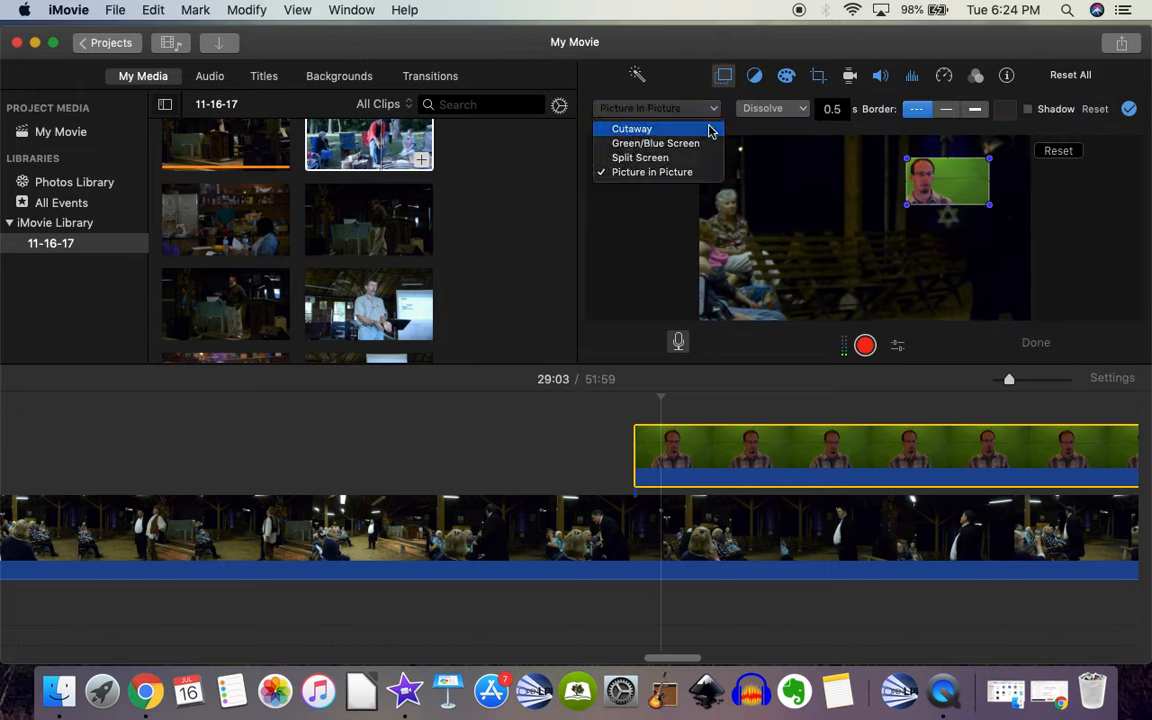
left_click(712, 126)
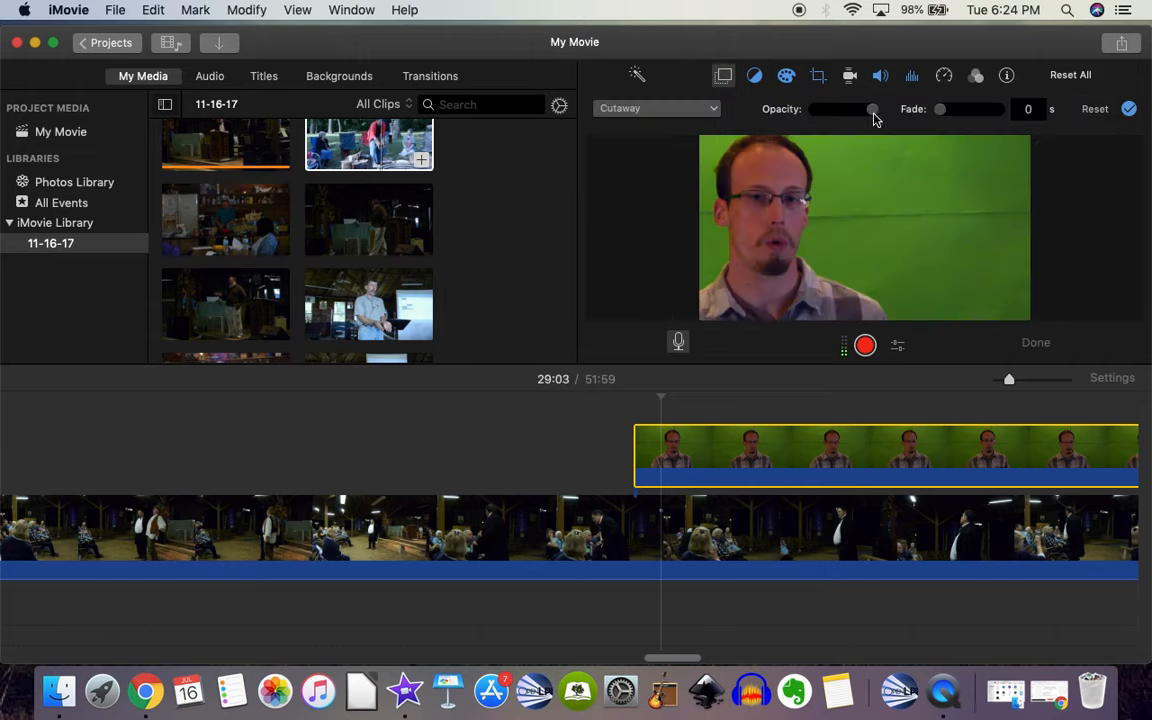
left_click_drag(873, 116, 826, 117)
left_click_drag(826, 112, 964, 114)
left_click(633, 418)
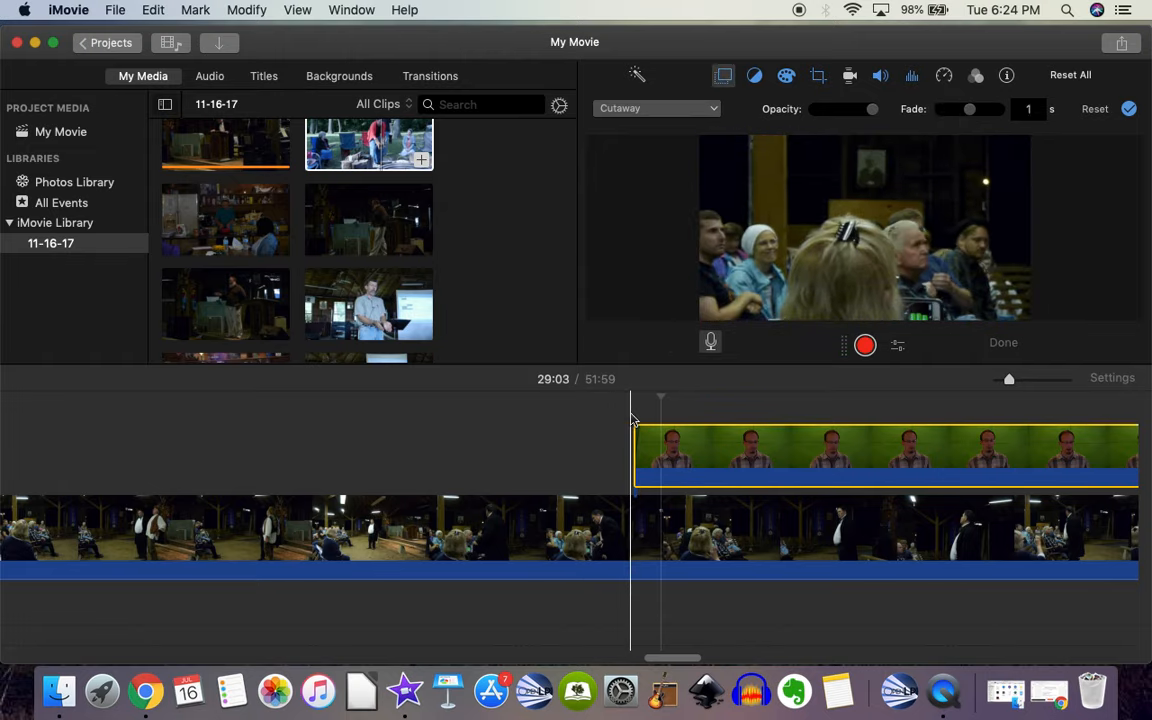
left_click(632, 420)
Set the cutaway's fade to 0 s and preview the start of the overlaid section.
left_click(663, 470)
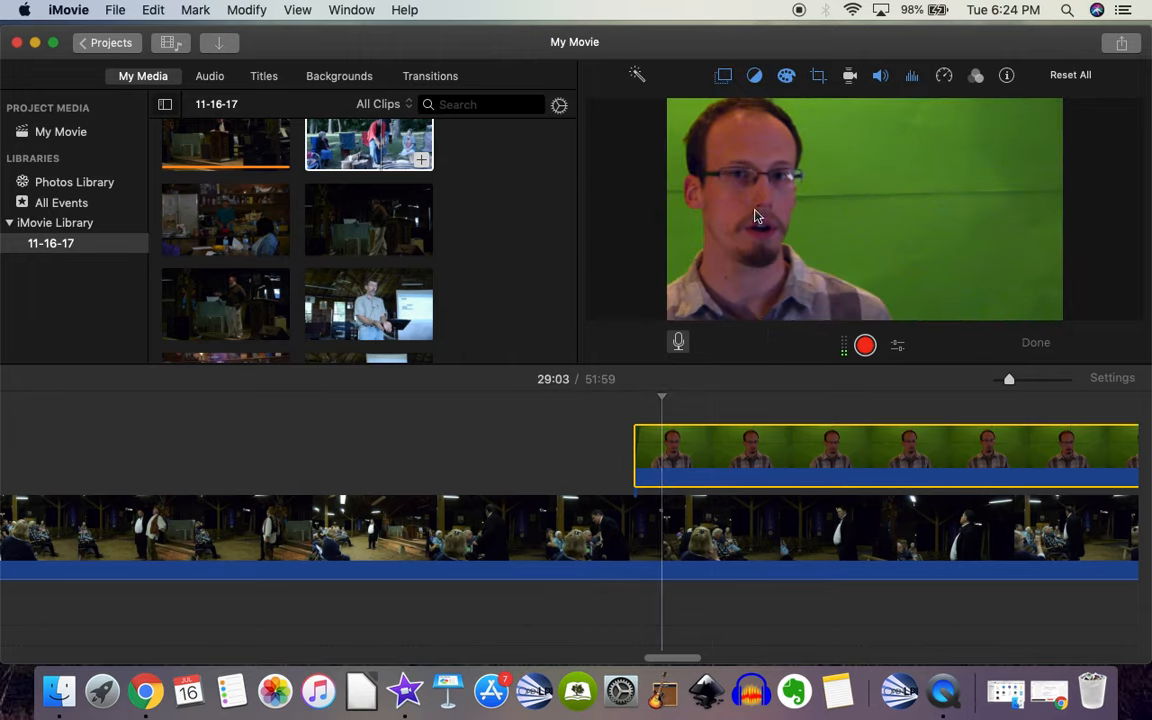
left_click(724, 77)
left_click_drag(968, 114, 932, 108)
left_click(620, 390)
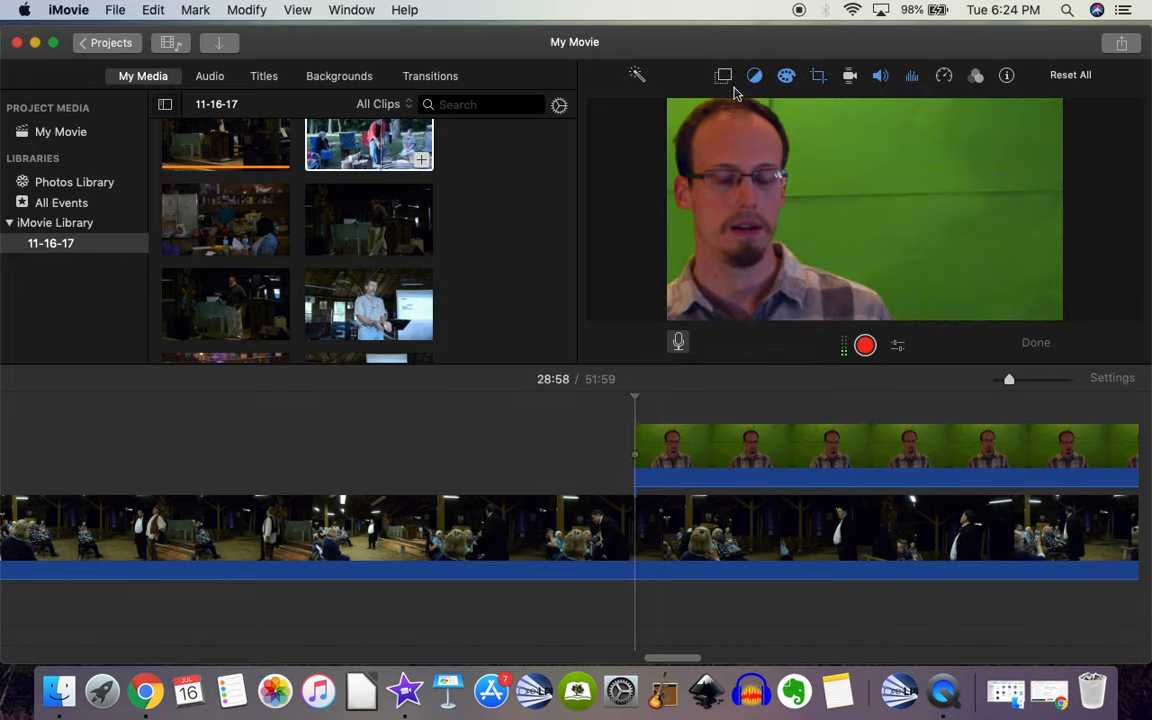
Switch the green-screen overlay's style to Split Screen and check the result at 29:27.
left_click(691, 450)
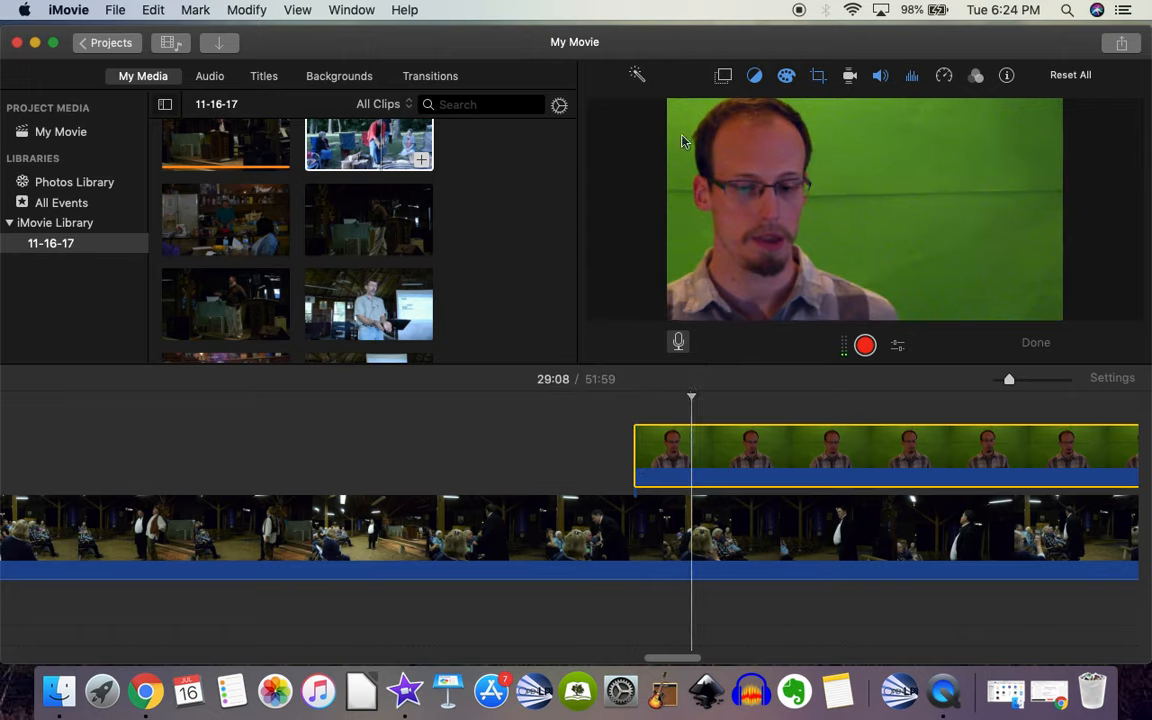
left_click(724, 75)
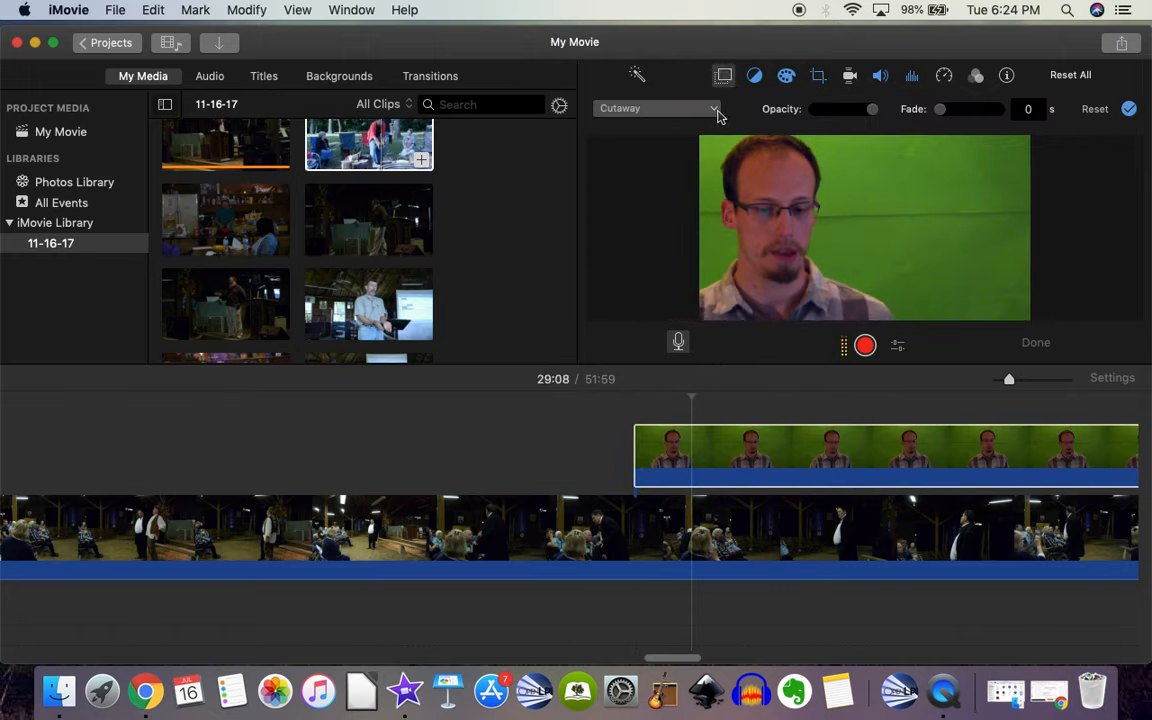
left_click(718, 112)
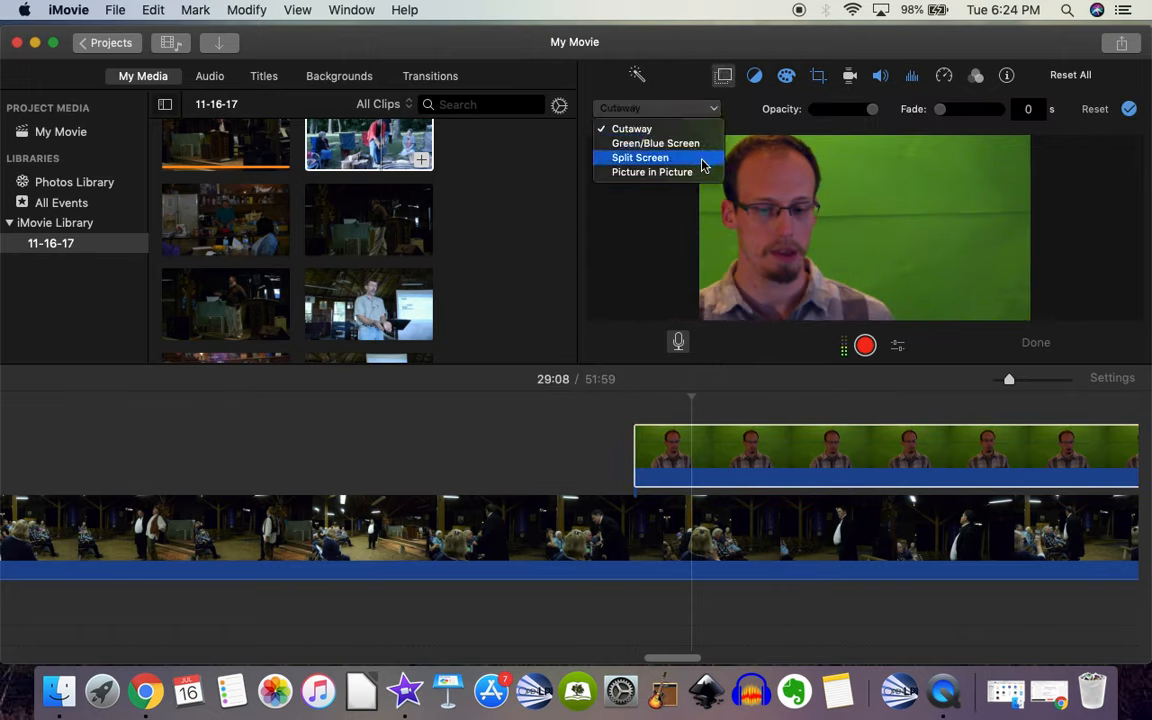
left_click(702, 158)
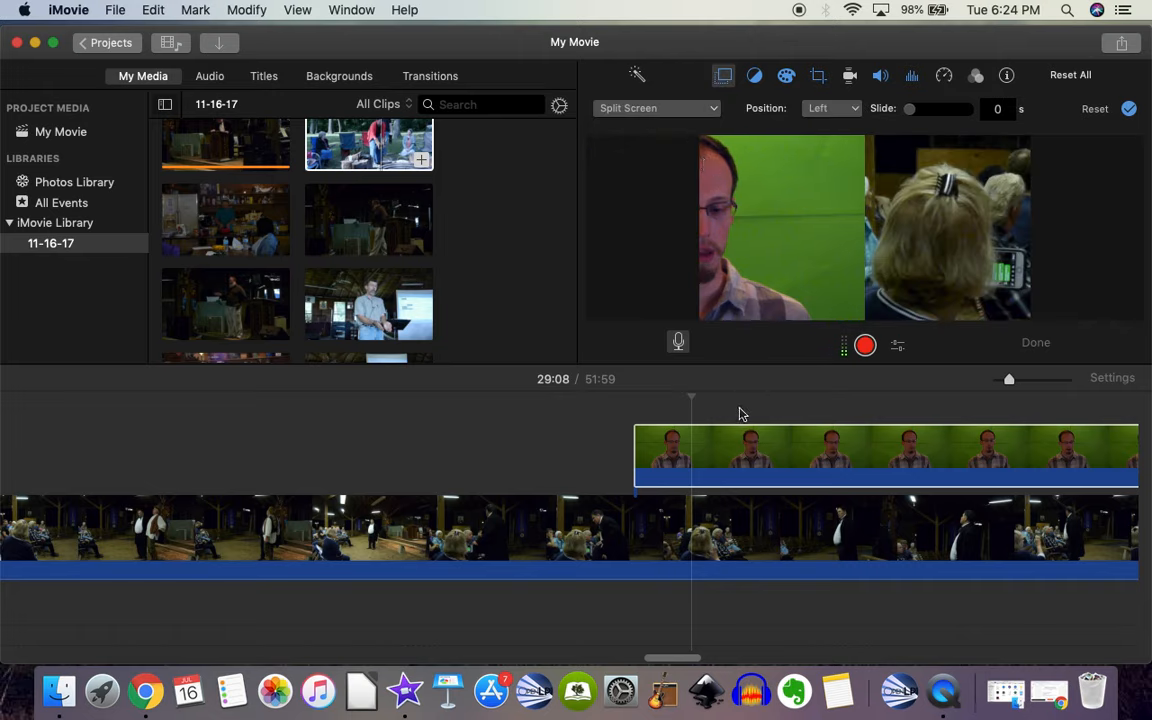
left_click(804, 412)
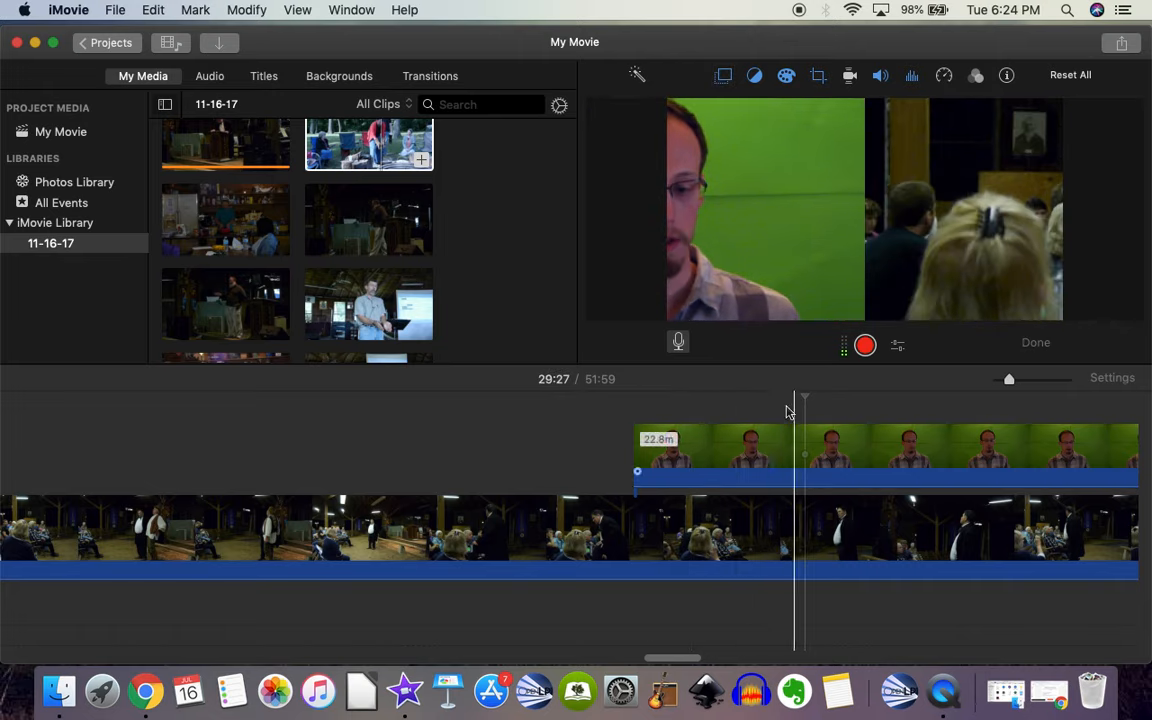